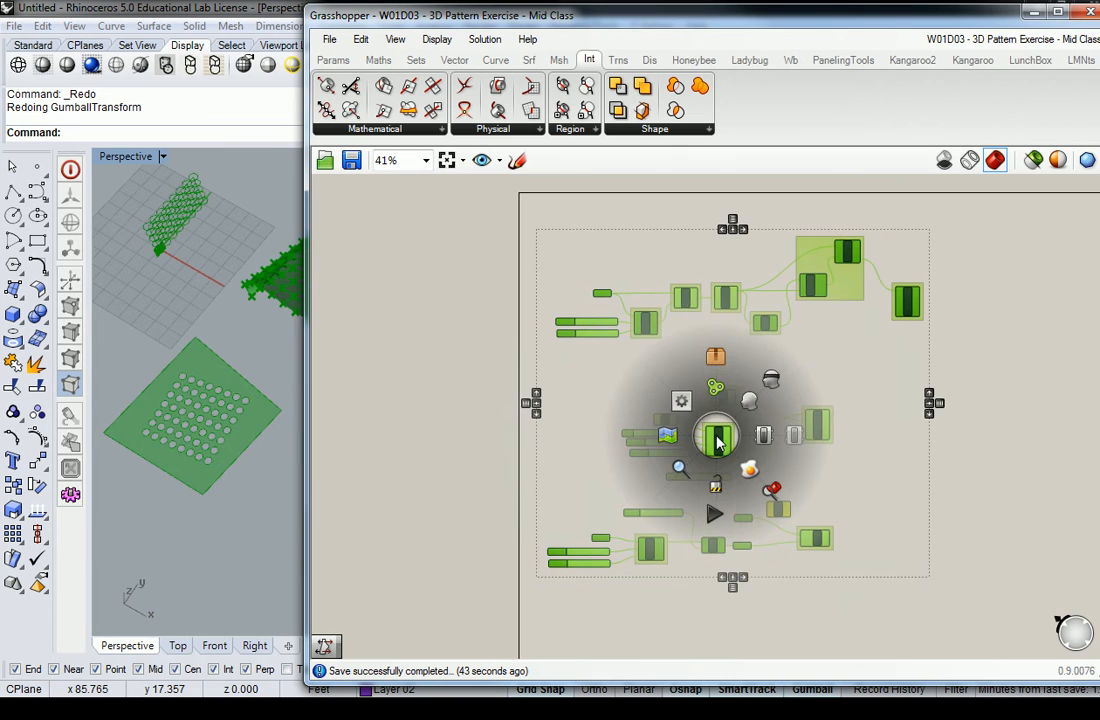
Narrow the Grasshopper window to uncover the Rhino viewport and examine the hexagon grid pattern produced by the existing definition.
left_click(769, 386)
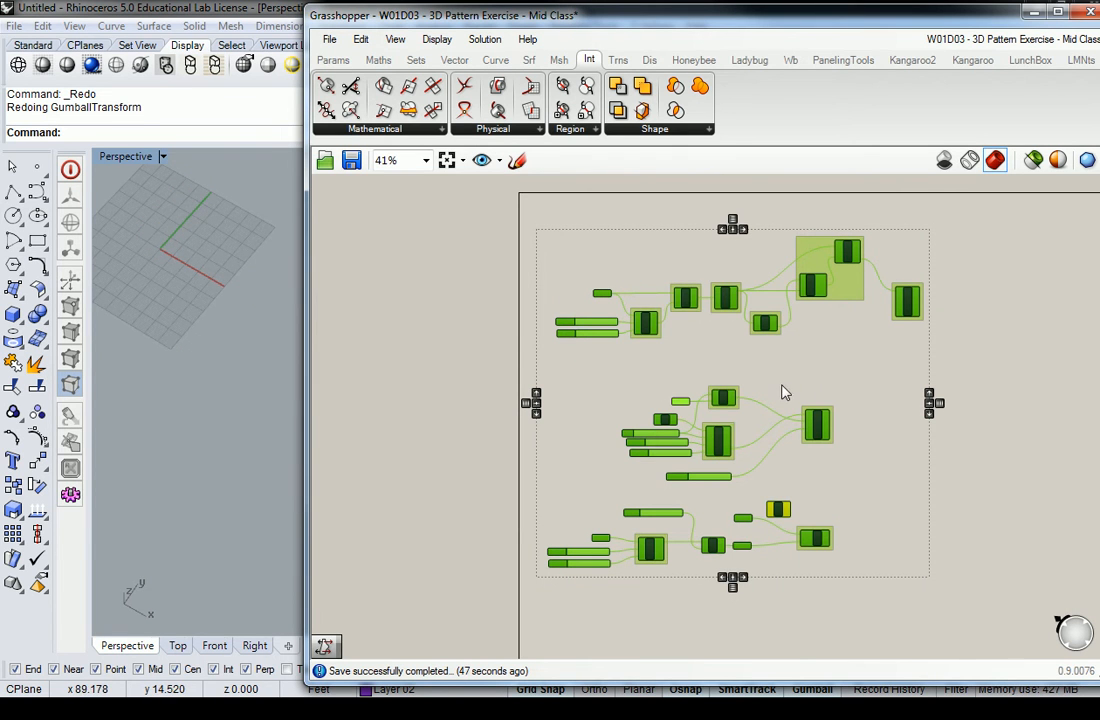
left_click_drag(310, 294, 687, 324)
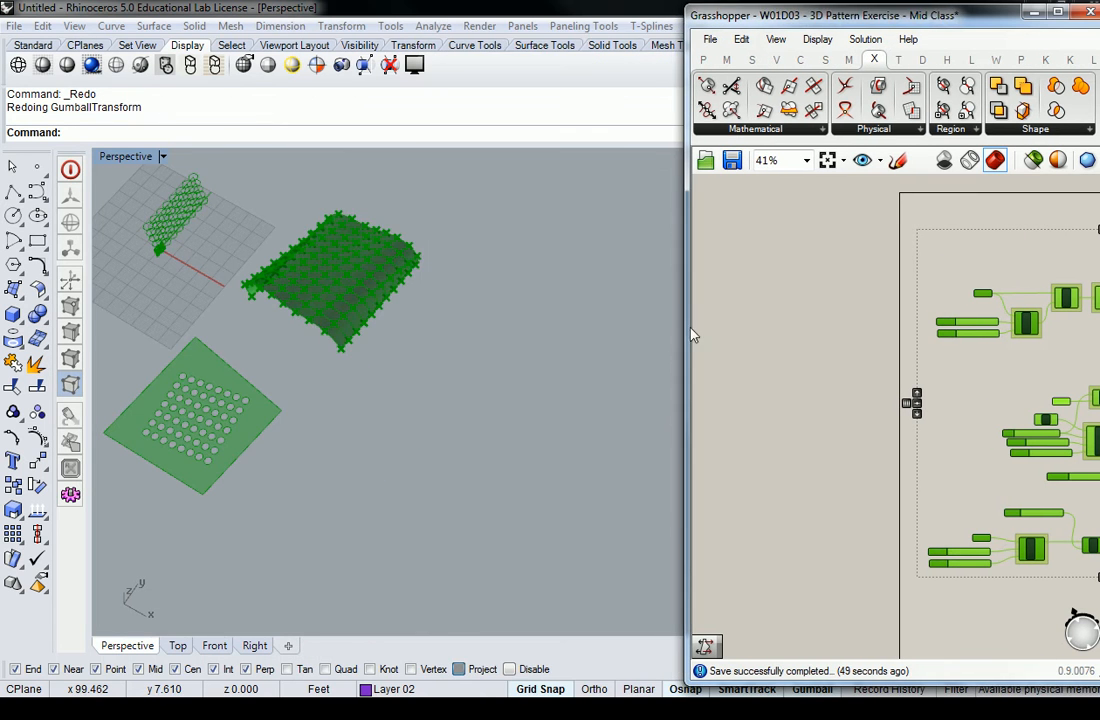
scroll(545, 449, "up", 6)
right_click_drag(380, 336, 474, 413)
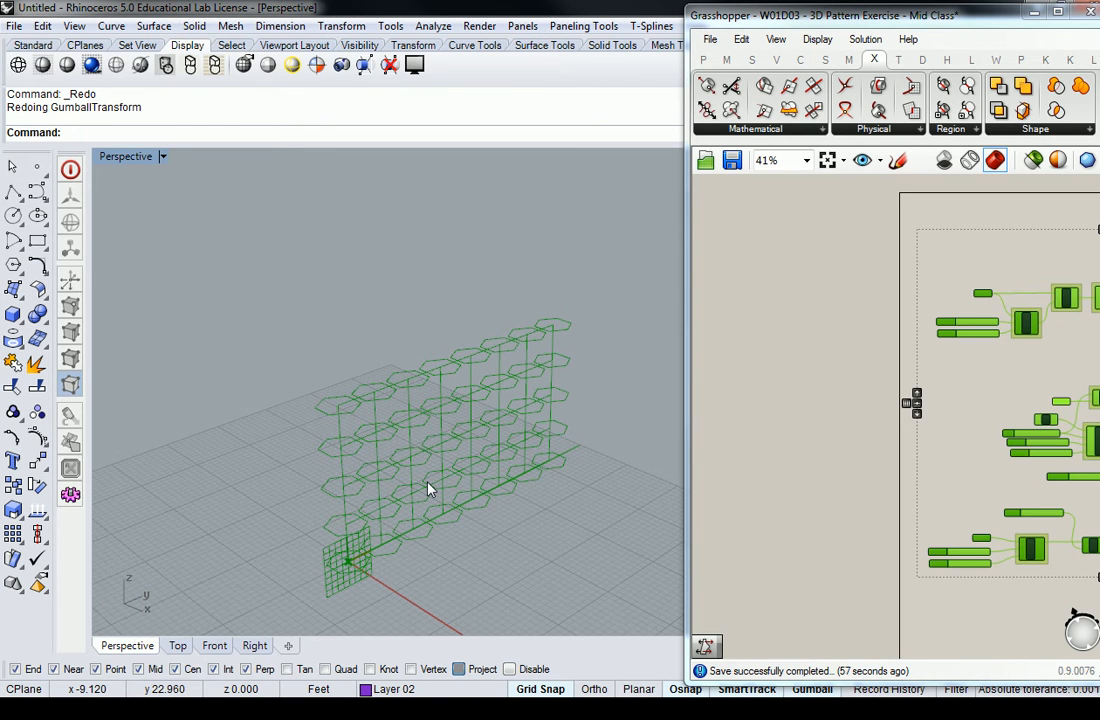
right_click_drag(428, 490, 578, 424)
left_click(982, 401)
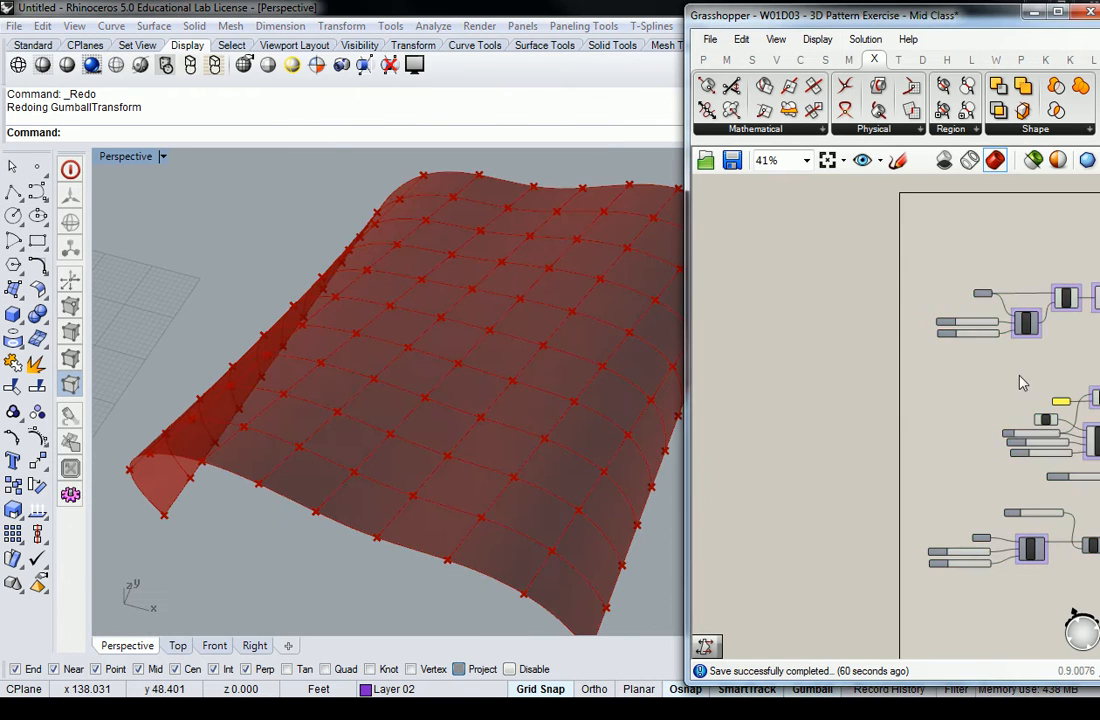
Turn on the preview of the Polygon component fed by the evaluated surface frames and view the curved surface from another side.
right_click_drag(982, 401, 645, 450)
scroll(982, 337, "up", 4)
left_click(906, 368)
right_click(906, 366)
left_click(924, 400)
right_click_drag(487, 389, 330, 375)
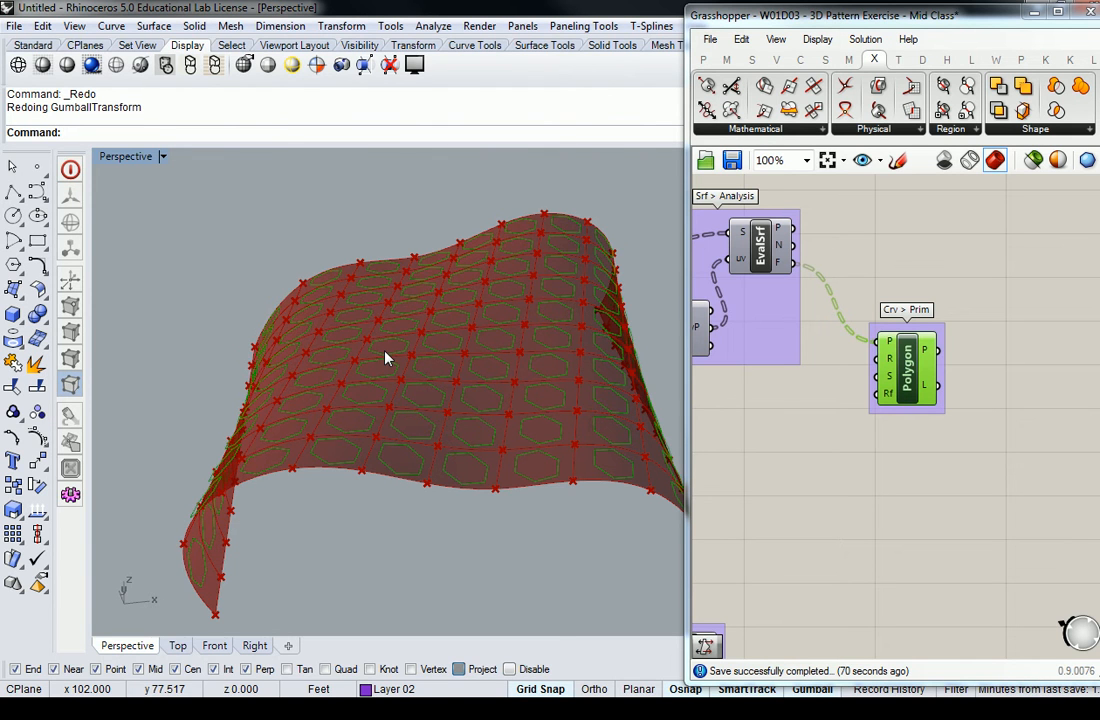
Examine the flat plane with circular holes and the hexagon-patterned curved surface from several angles in the Perspective viewport.
scroll(516, 371, "down", 8)
right_click_drag(470, 478, 423, 440)
right_click_drag(508, 394, 430, 400)
scroll(351, 469, "up", 5)
scroll(420, 469, "down", 4)
right_click_drag(420, 469, 424, 409, "shift")
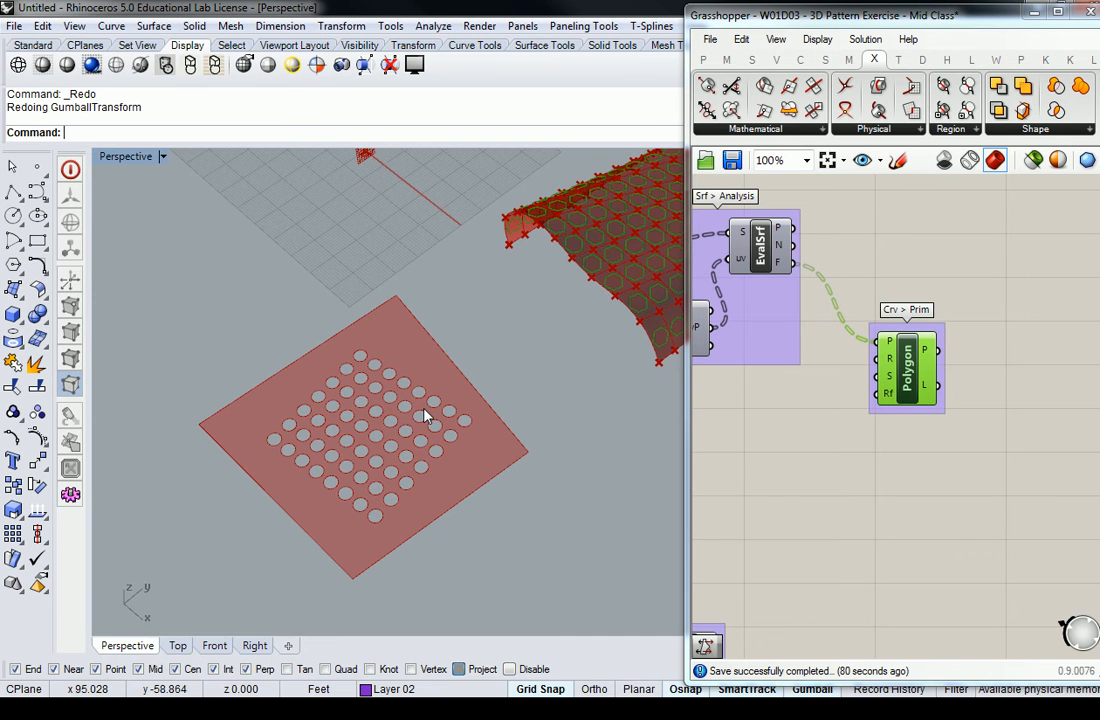
mouse_move(503, 327)
right_mouse_down()
mouse_move(425, 432)
mouse_move(500, 335)
right_mouse_up()
scroll(502, 336, "up", 4)
right_click_drag(545, 393, 511, 398)
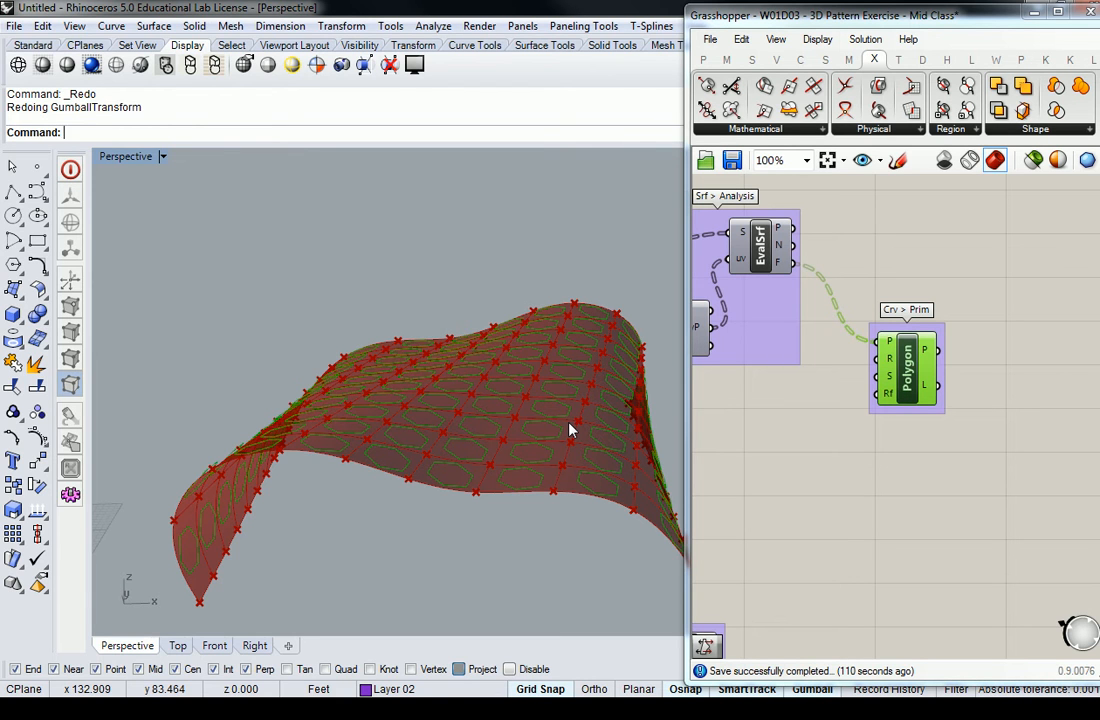
right_click_drag(550, 280, 474, 373)
scroll(474, 373, "down", 6)
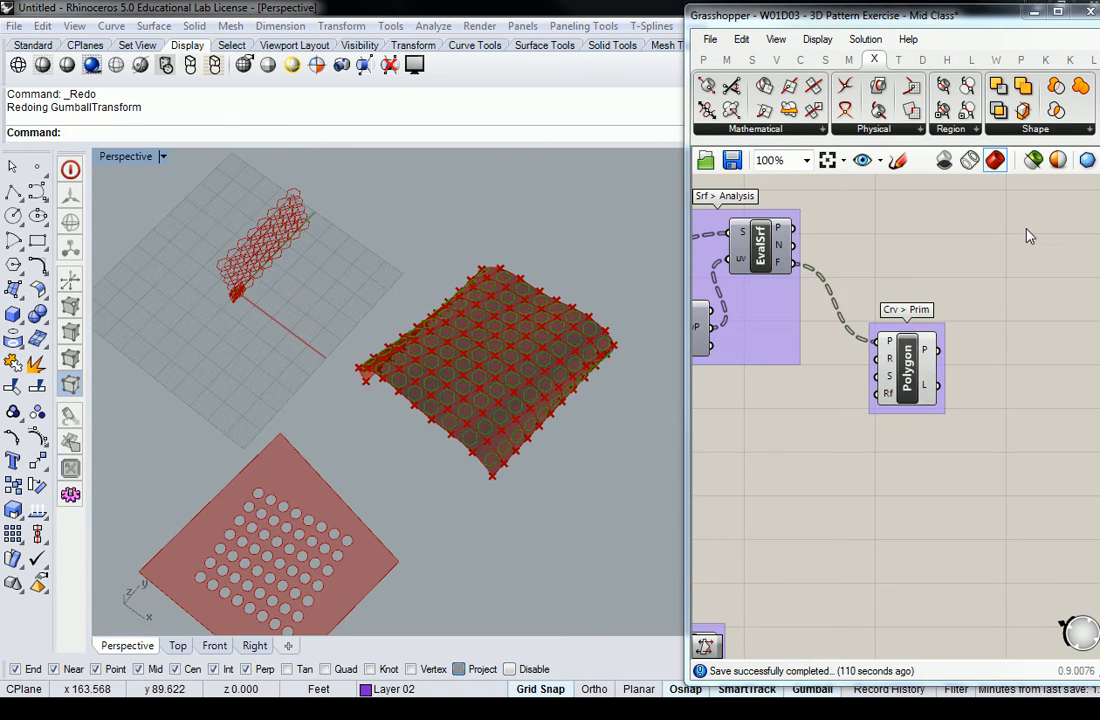
Select all components of the definition and disable their preview so the Rhino viewport shows no pattern geometry.
scroll(995, 242, "down", 6)
left_click_drag(1016, 282, 822, 466)
middle_click(852, 378)
left_click(928, 374)
mouse_move(464, 292)
right_mouse_down()
mouse_move(426, 268)
mouse_move(467, 307)
right_mouse_up()
Group all components of the existing definition on the canvas and cancel the Group command started in Rhino.
key("ctrl+g")
left_click(1016, 281)
left_click_drag(1024, 262, 735, 498)
key("ctrl+g")
left_click(880, 247)
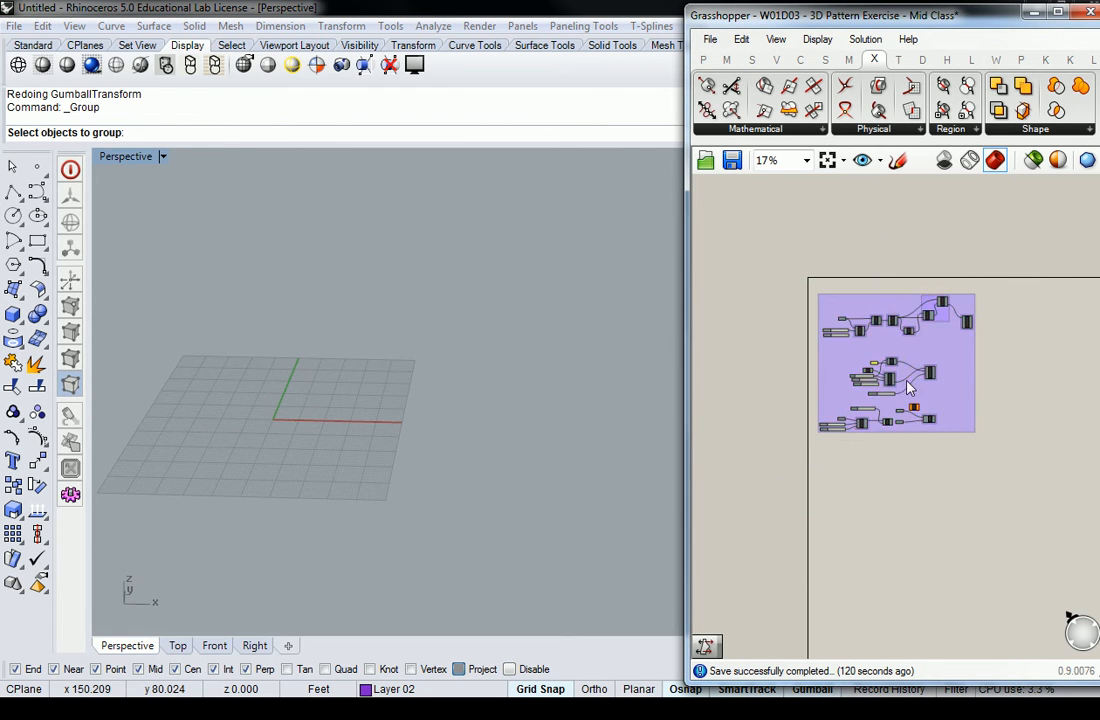
scroll(880, 247, "up", 4)
scroll(810, 263, "down", 3)
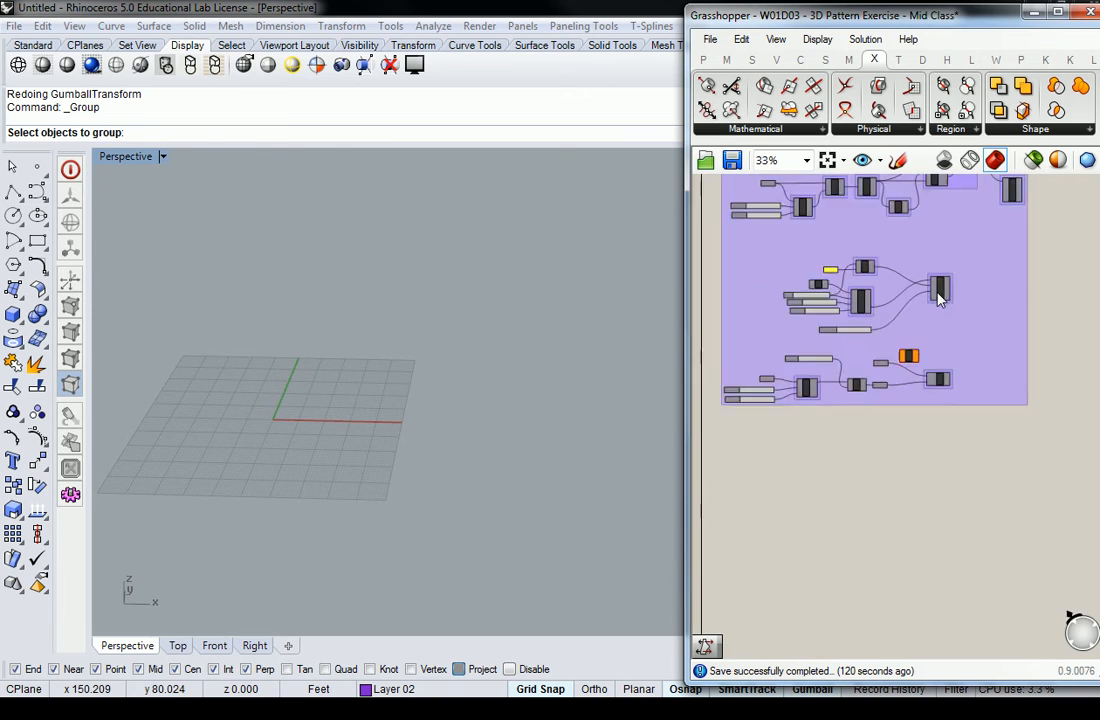
left_click(184, 128)
key("Escape")
right_click_drag(405, 293, 365, 392)
scroll(365, 392, "up", 3)
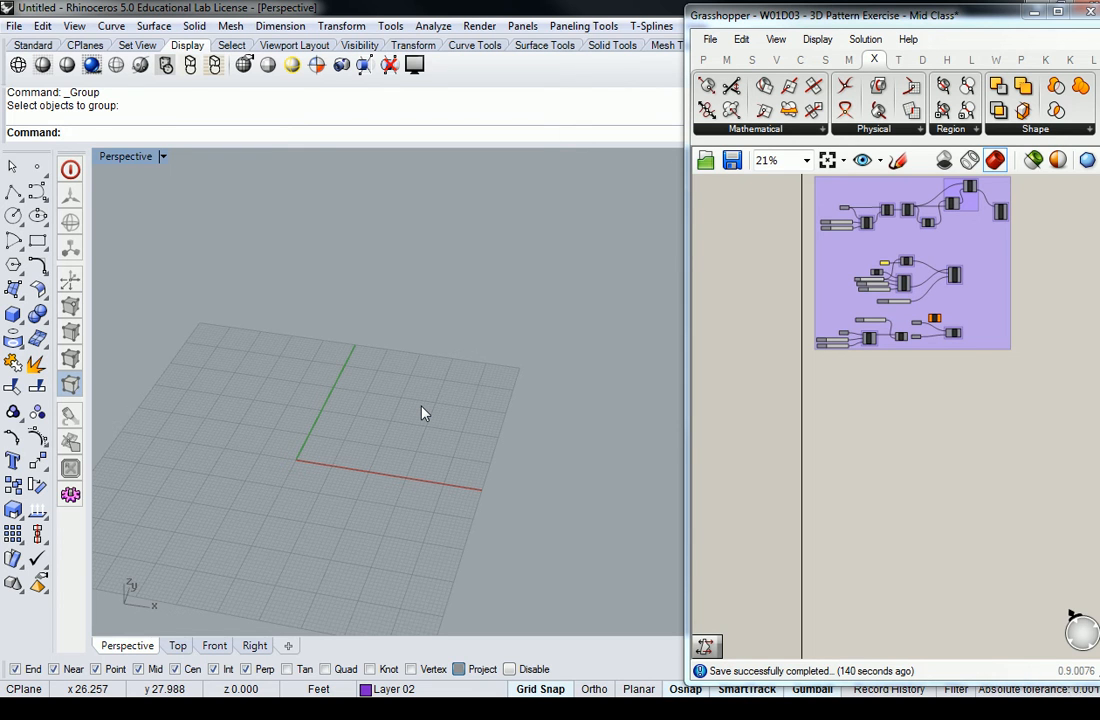
Switch Rhino to the four-viewport layout and draw a shallow arc by center, start and end point in the Top viewport.
double_click(112, 158)
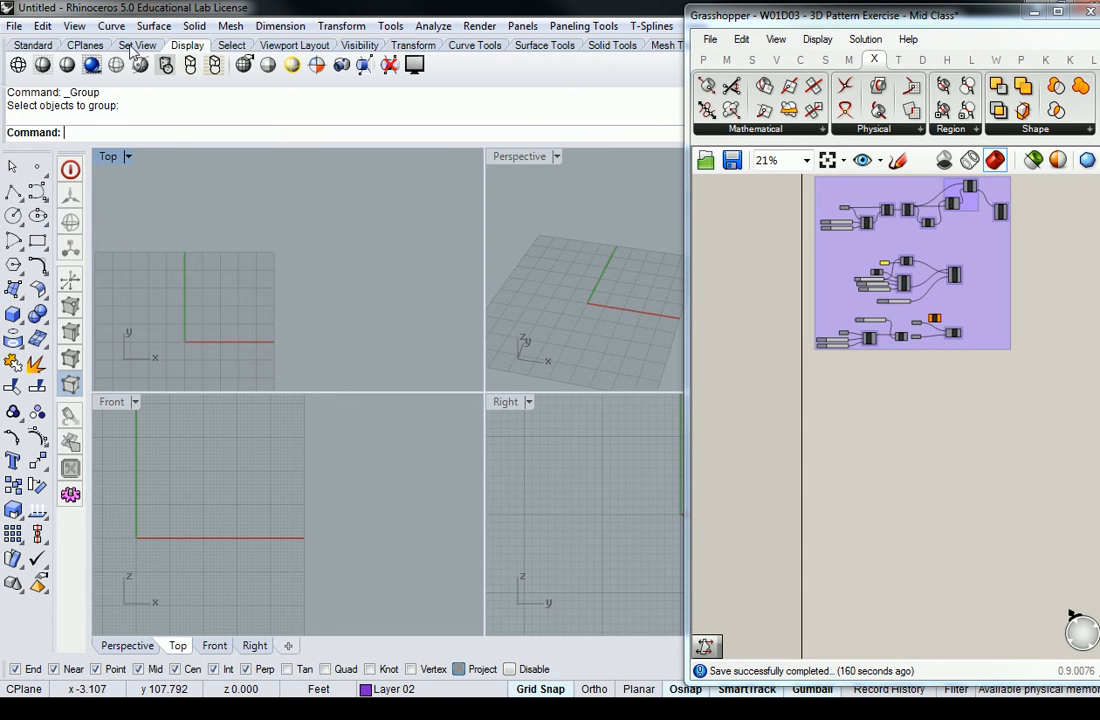
left_click(466, 46)
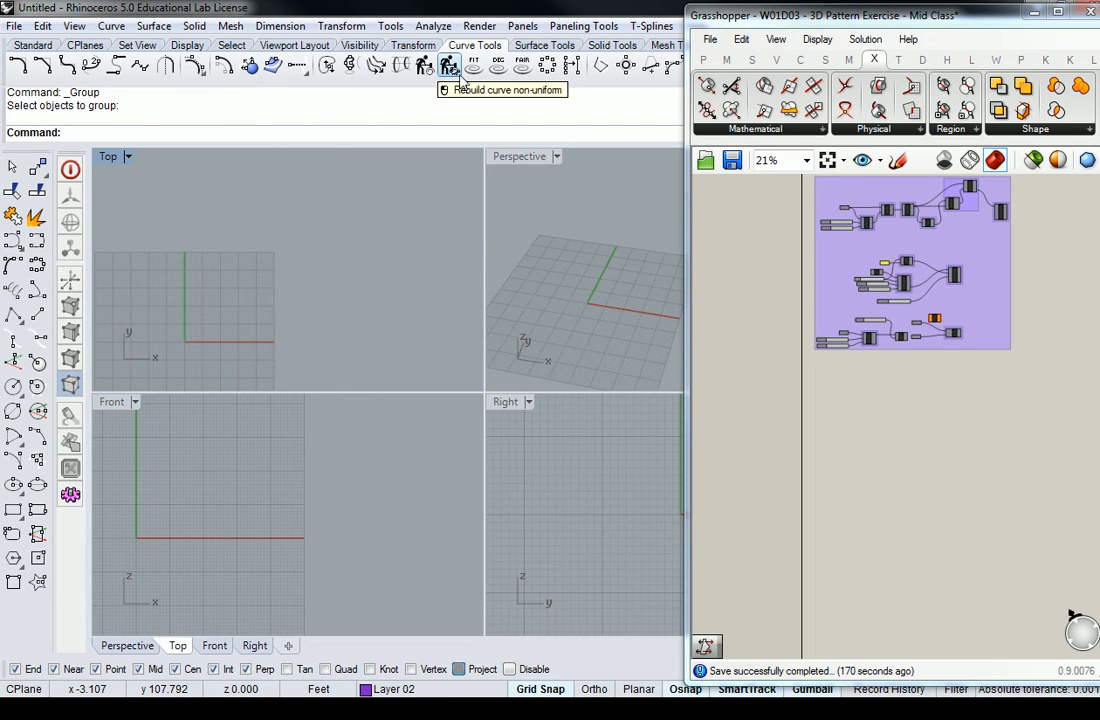
right_click_drag(250, 217, 246, 232)
type("Arc")
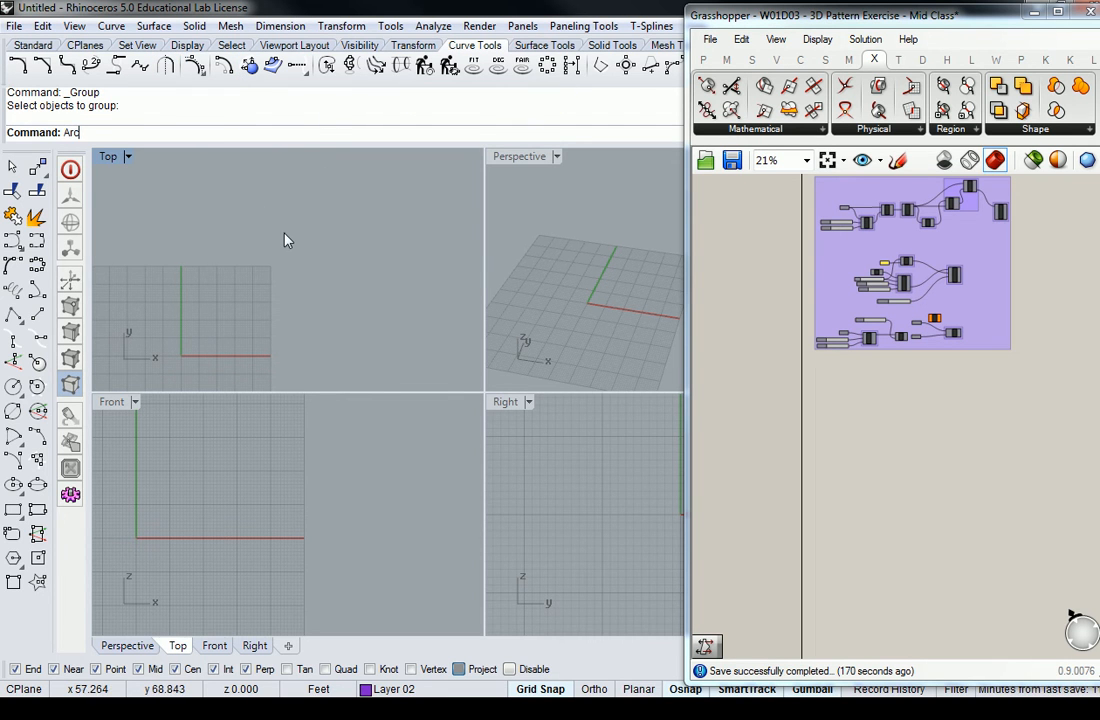
key("Return")
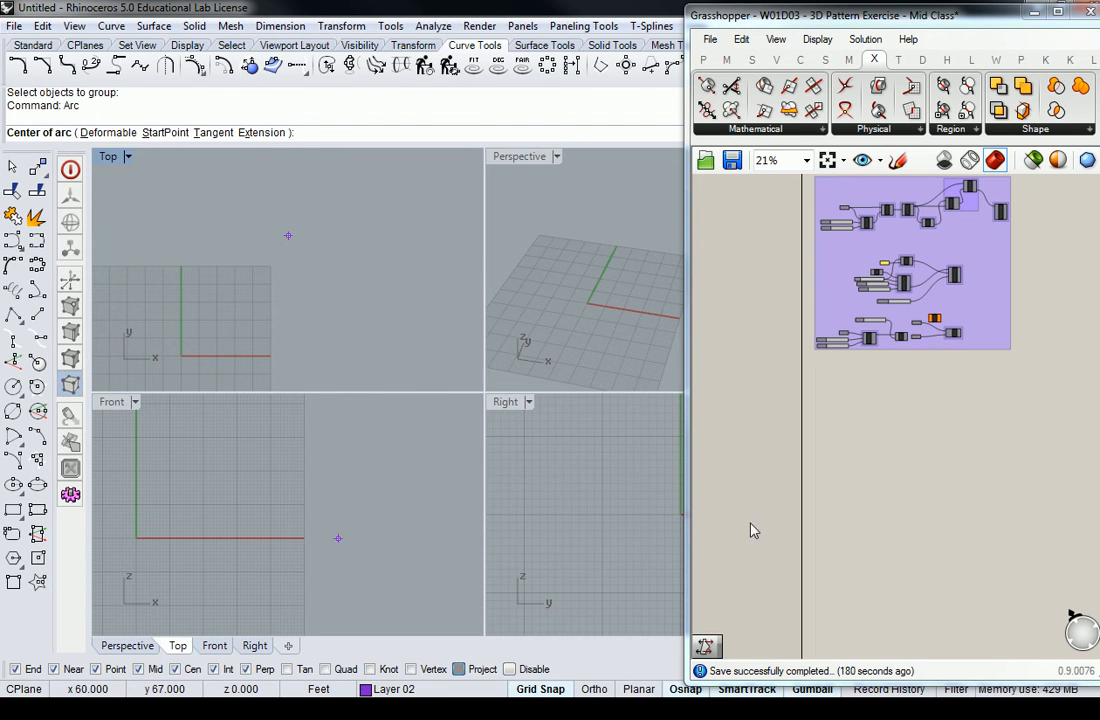
left_click(257, 241)
left_click(169, 313)
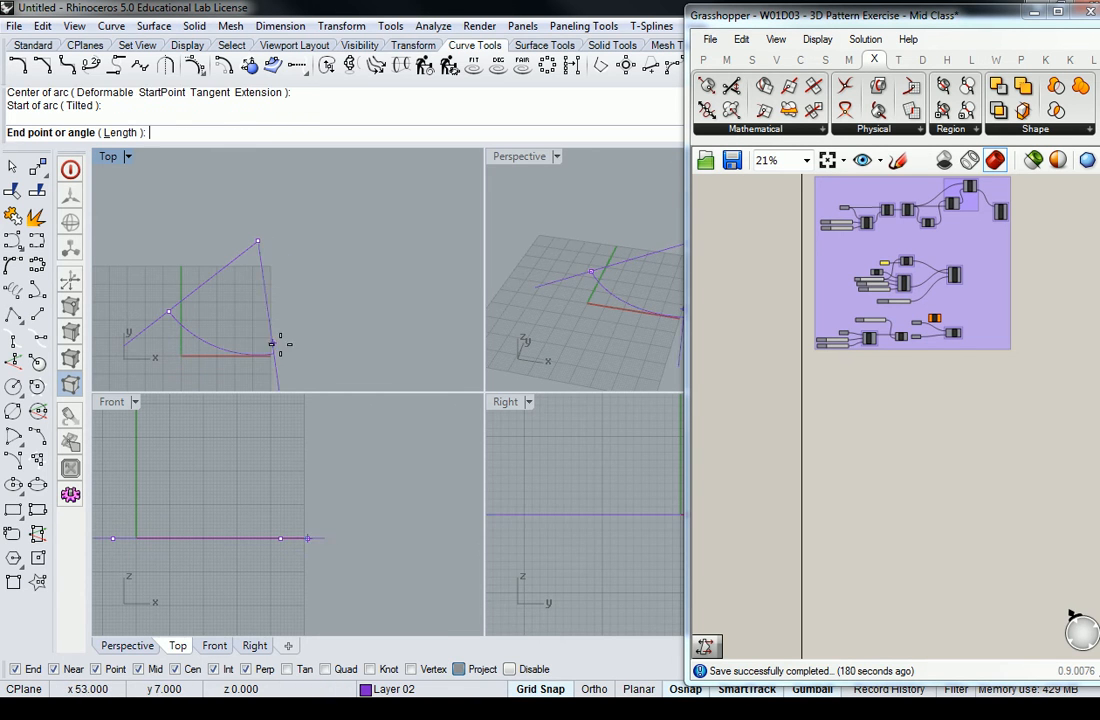
left_click(360, 337)
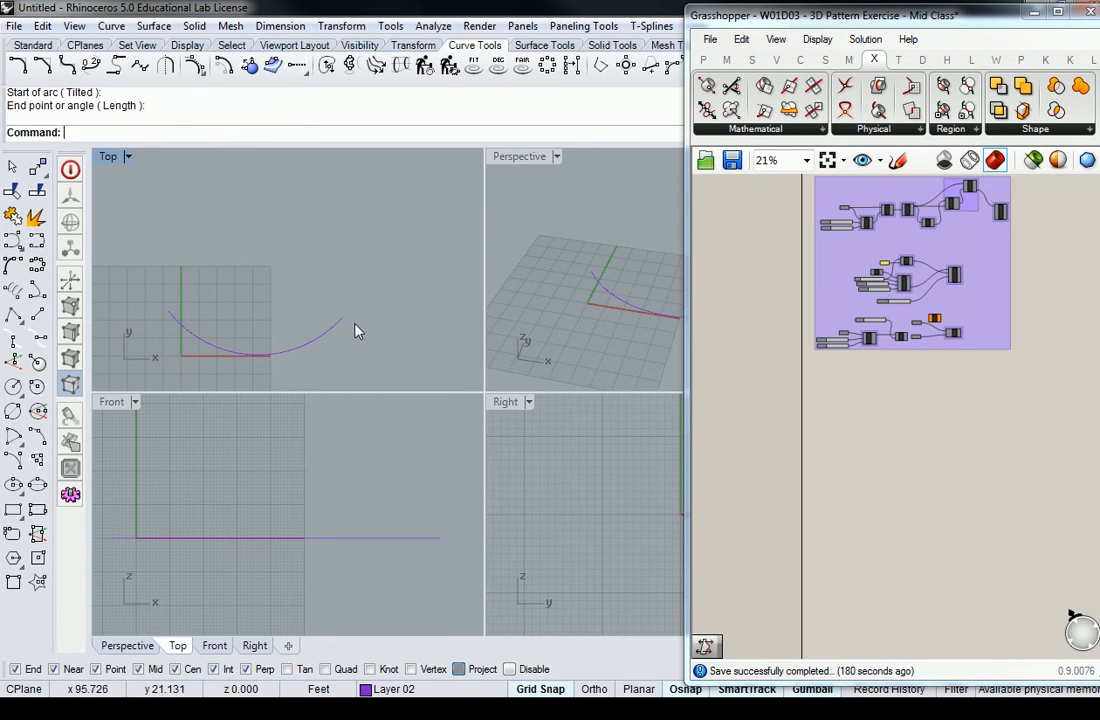
Extrude the arc vertically about 85 ft with ExtrudeCrv to form a curved wall surface.
right_click_drag(299, 318, 355, 278)
left_click(367, 276)
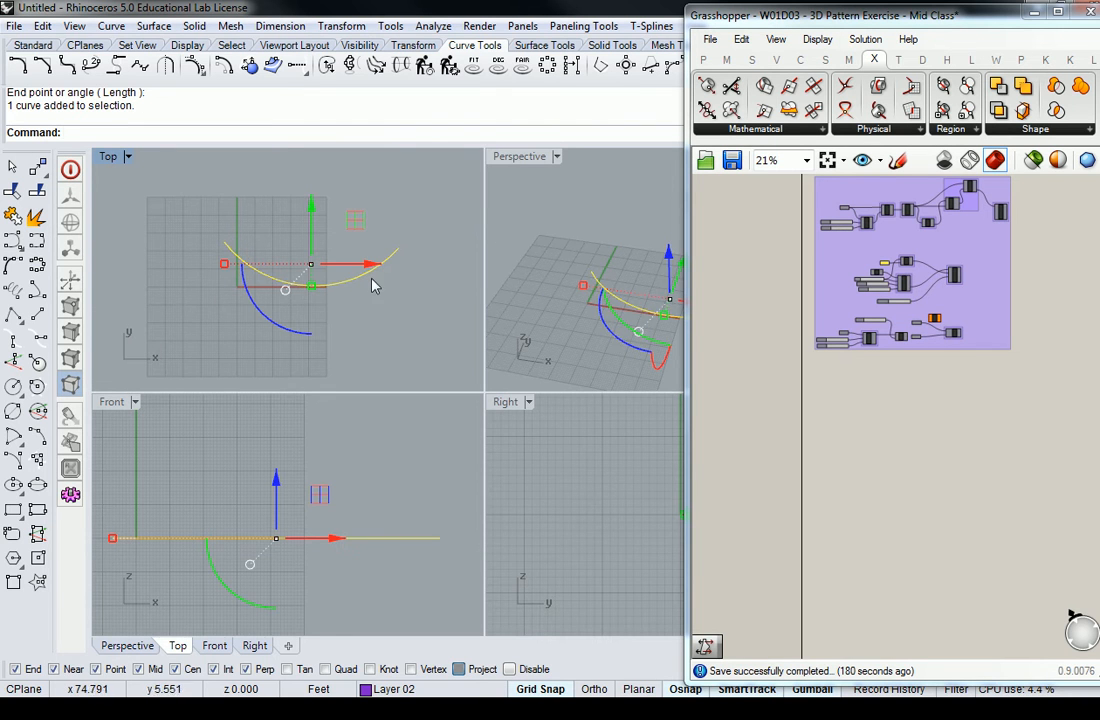
mouse_move(600, 297)
right_mouse_down()
mouse_move(611, 340)
mouse_move(592, 307)
right_mouse_up()
key("Escape")
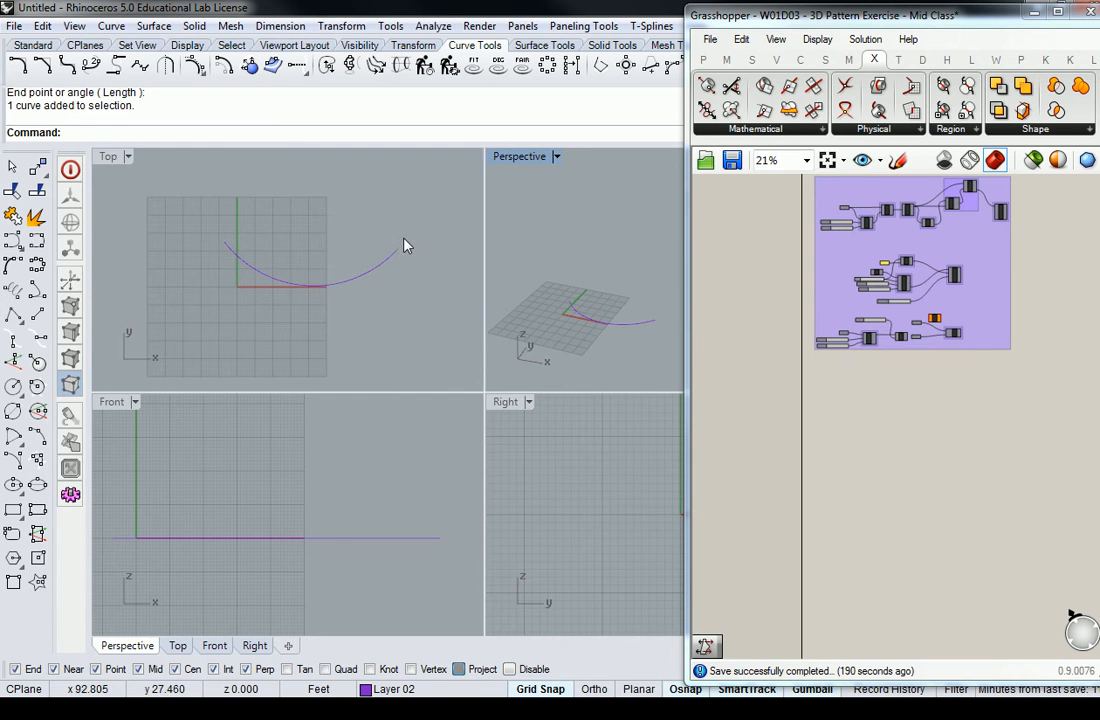
left_click(307, 329)
left_click(350, 277)
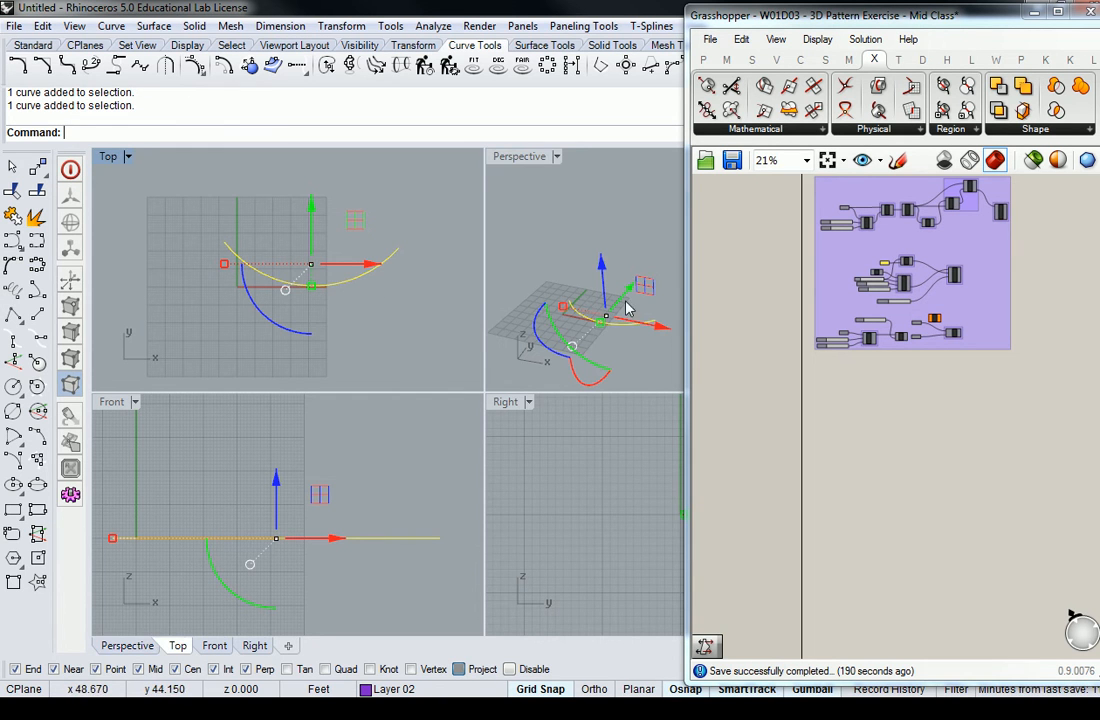
right_click_drag(615, 295, 624, 280)
type("Extrude")
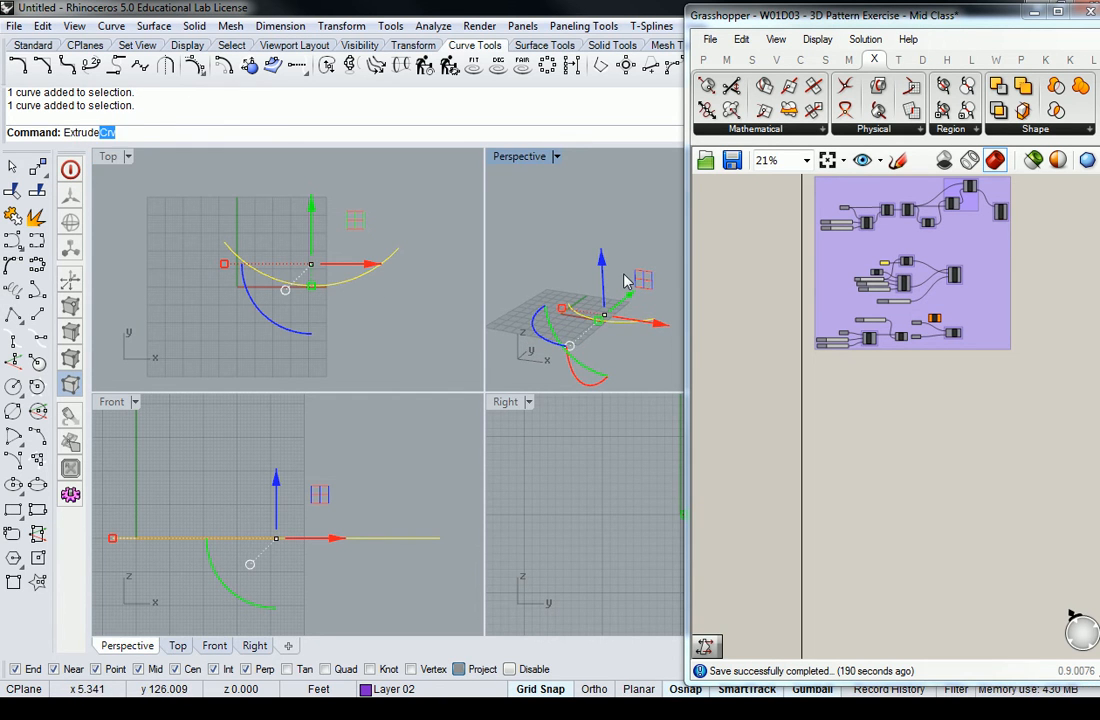
key("Return")
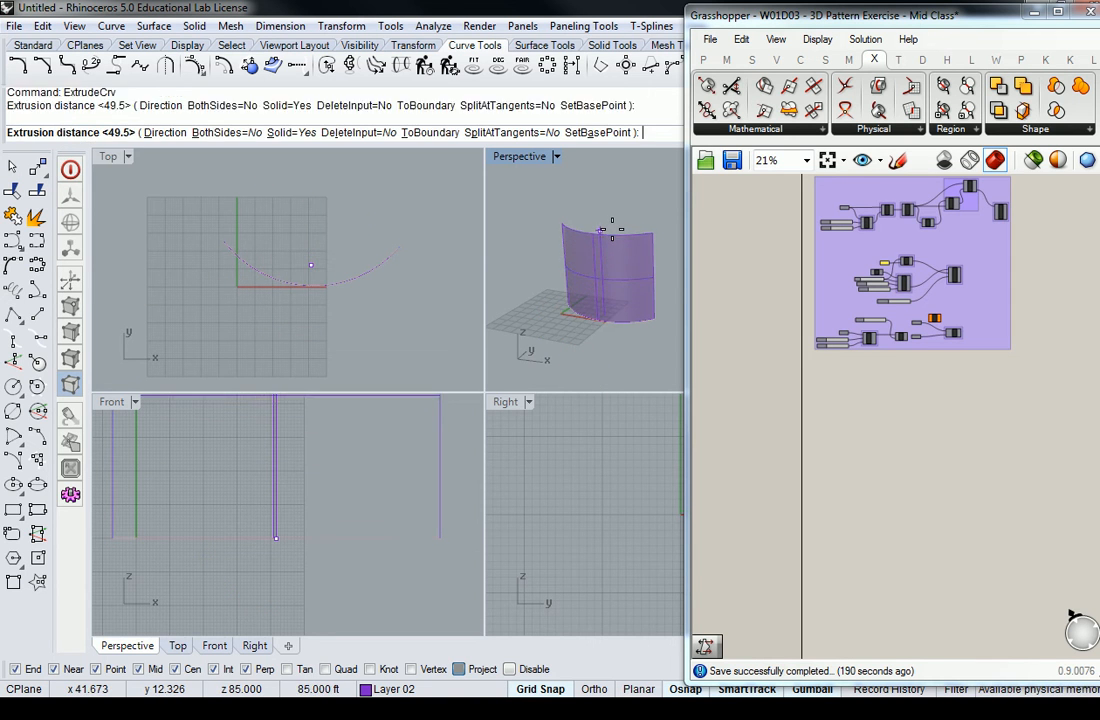
left_click(612, 230)
right_click_drag(603, 237, 484, 374)
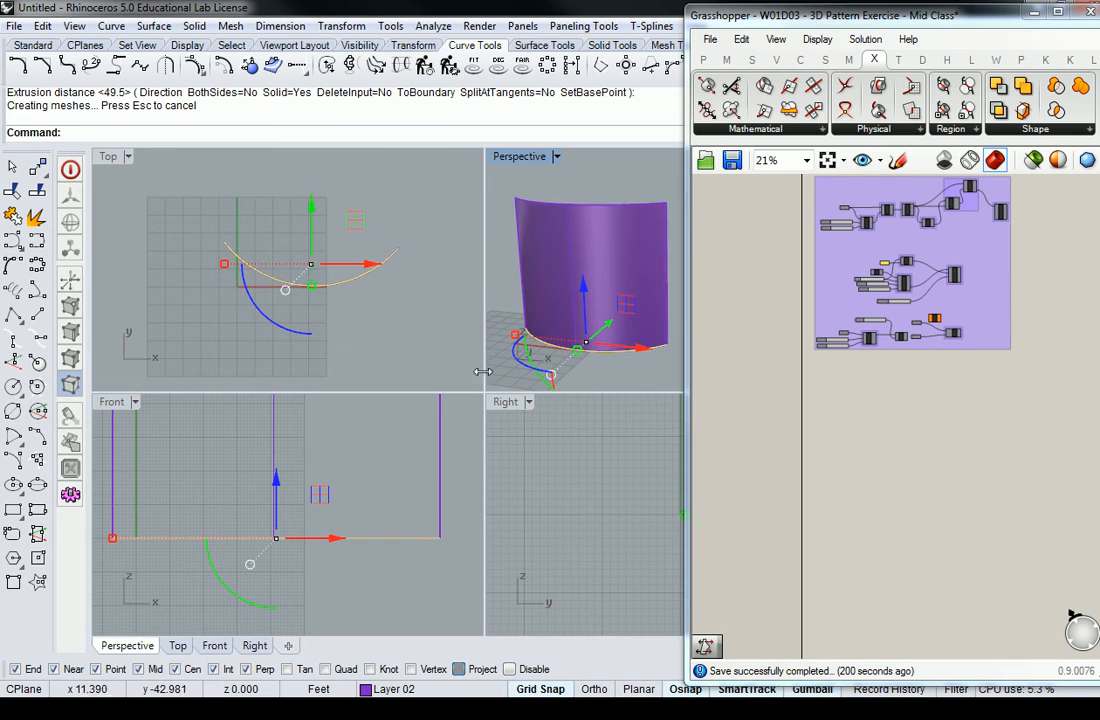
key("Escape")
Widen the Perspective viewport and inspect the extruded surface by selecting it and viewing its curve in the Top viewport.
left_click_drag(477, 364, 386, 364)
right_click_drag(538, 217, 568, 256, "shift")
scroll(567, 271, "up", 3)
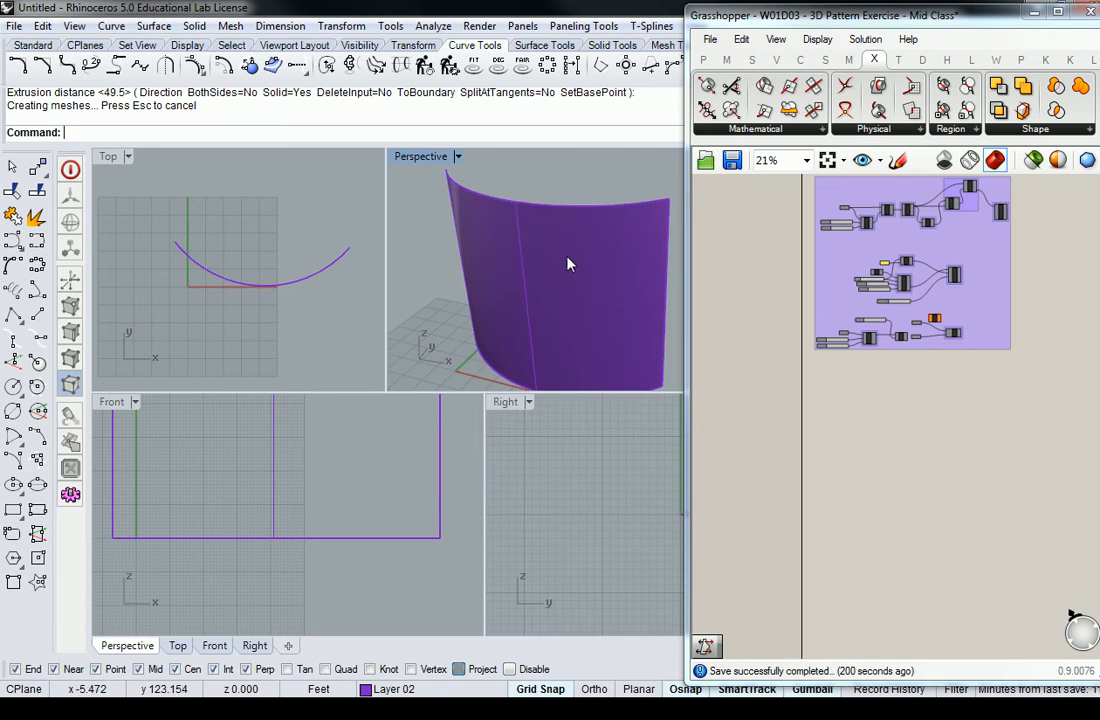
left_click(540, 209)
right_click_drag(331, 290, 305, 305)
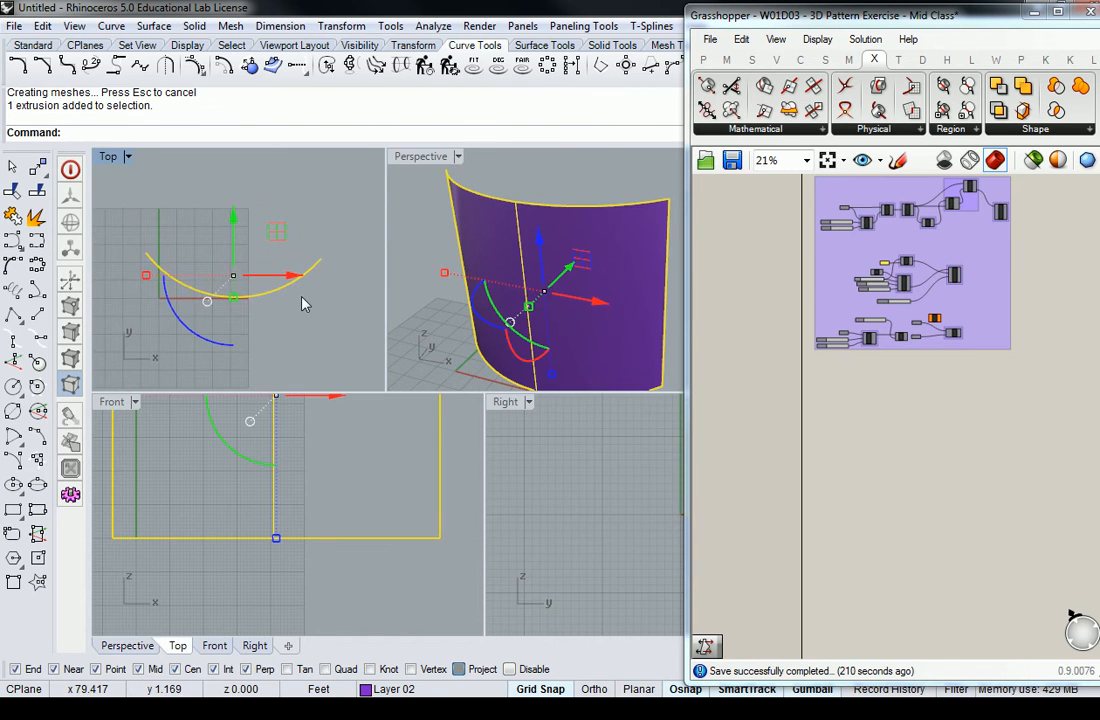
scroll(302, 297, "up", 2)
right_click_drag(163, 239, 250, 235)
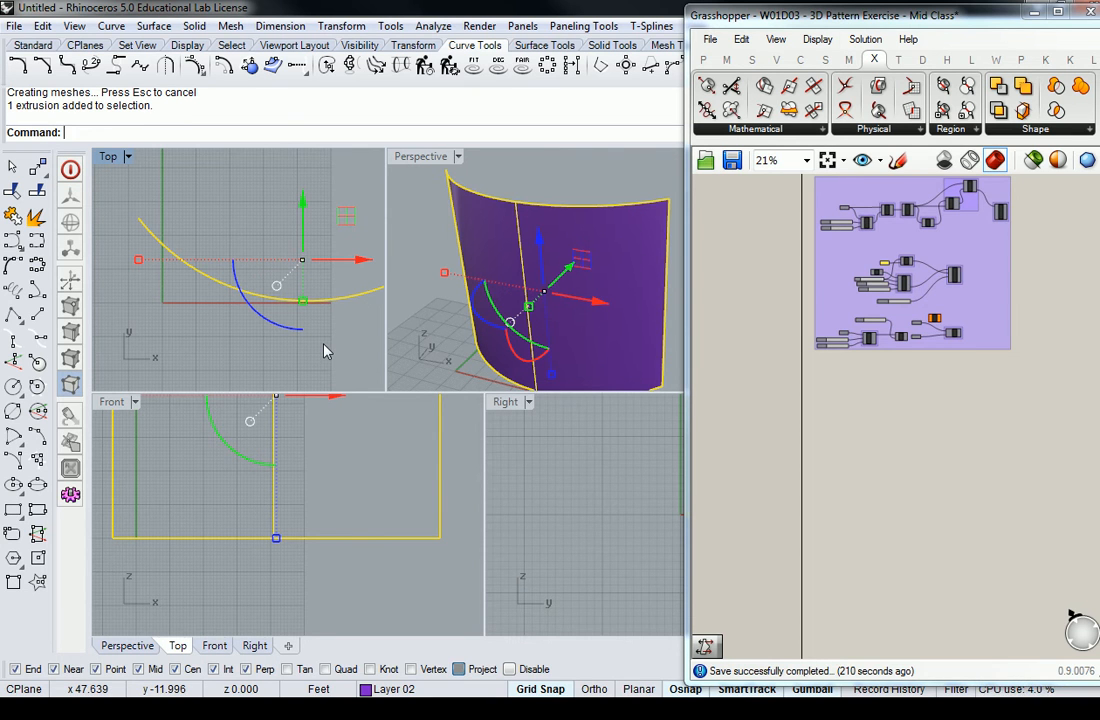
left_click(612, 204)
Widen the Grasshopper window at an empty canvas area below the group and maximize Rhino's Perspective viewport on the extruded surface.
scroll(837, 335, "up", 4)
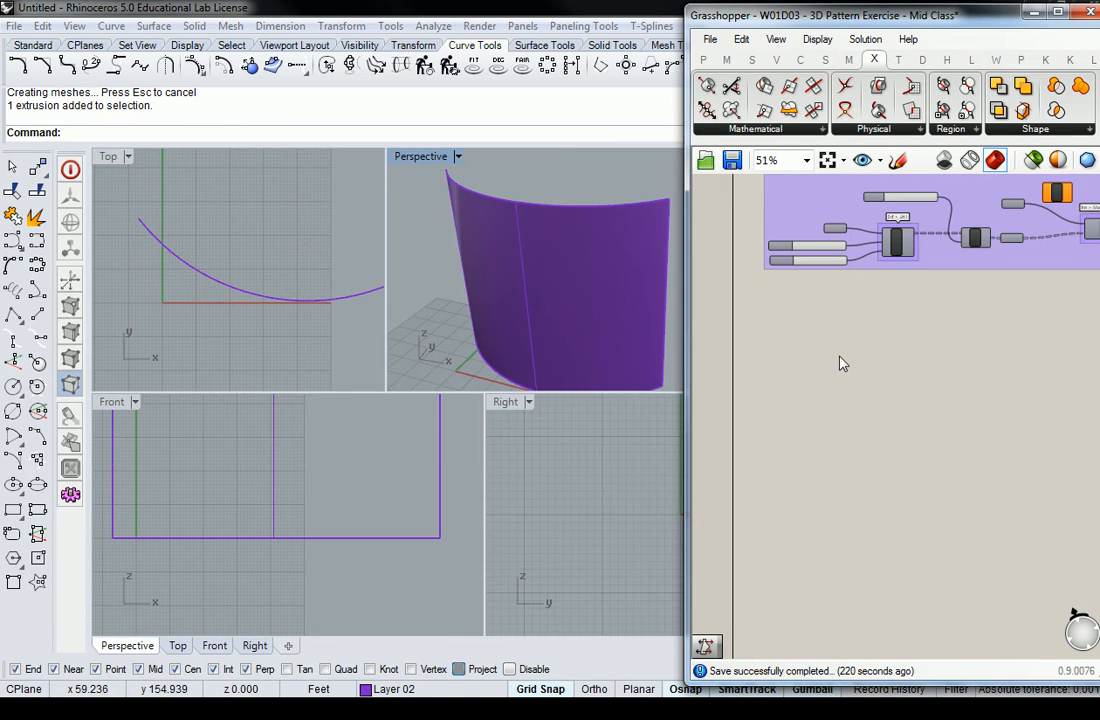
scroll(840, 332, "up", 1)
left_click(703, 59)
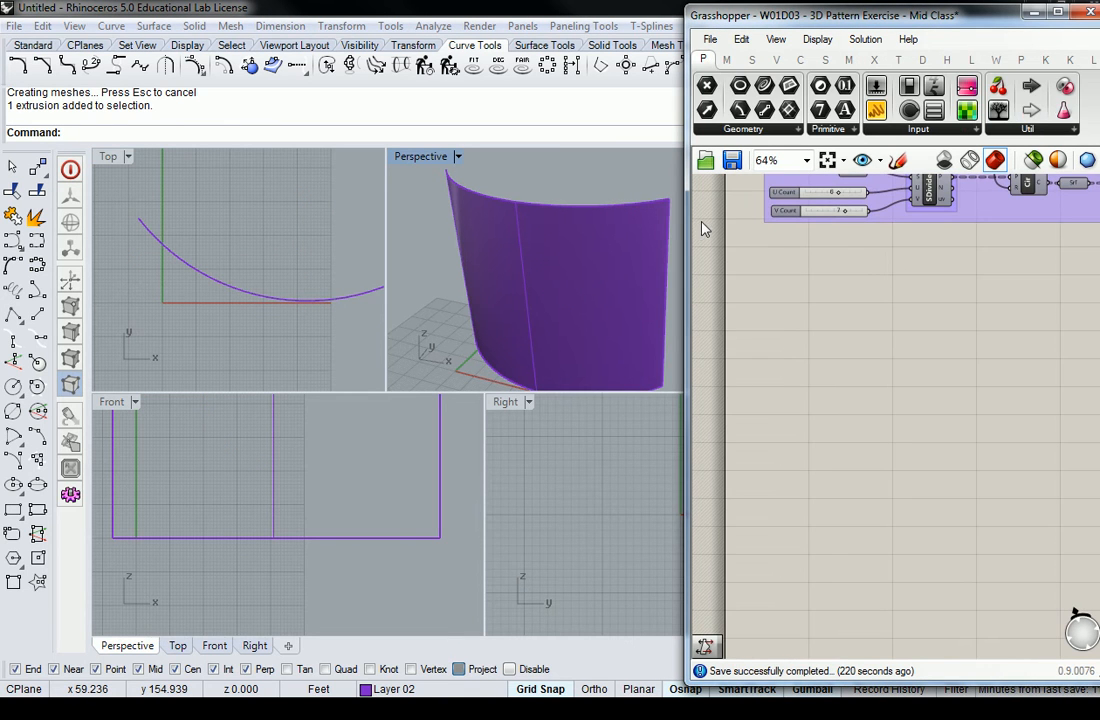
left_click_drag(687, 230, 472, 233)
double_click(416, 156)
right_click_drag(370, 250, 346, 238, "shift")
scroll(346, 238, "down", 1)
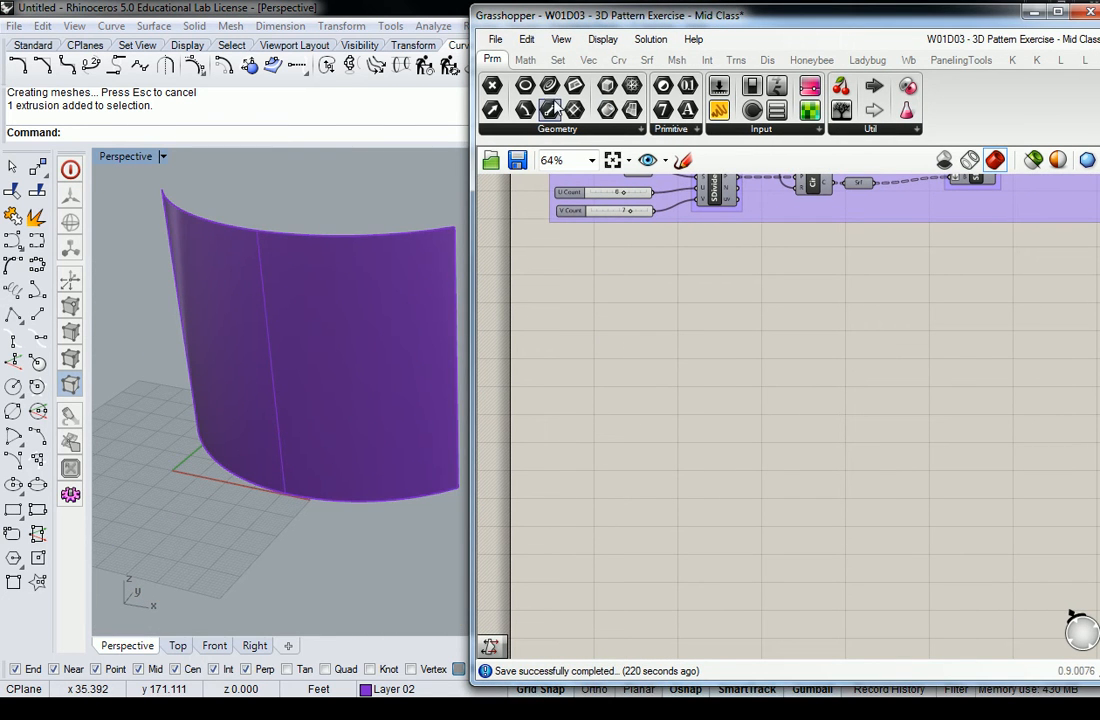
Place a Surface parameter on the empty canvas below the grouped definition.
left_click(636, 130)
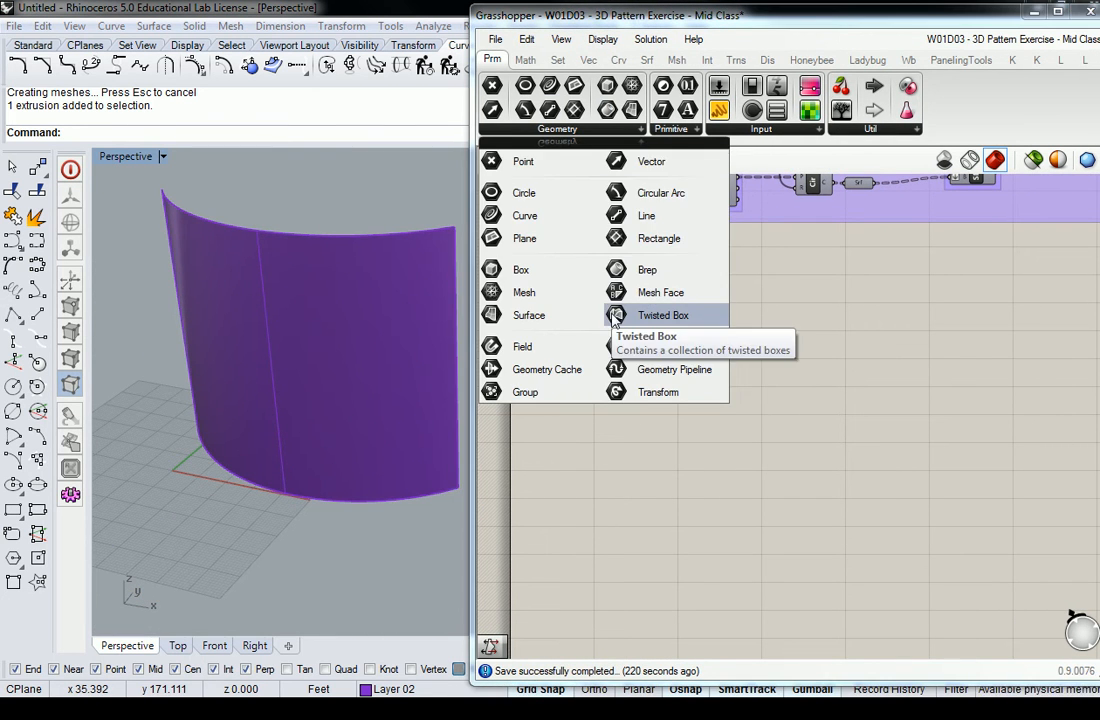
left_click(548, 318)
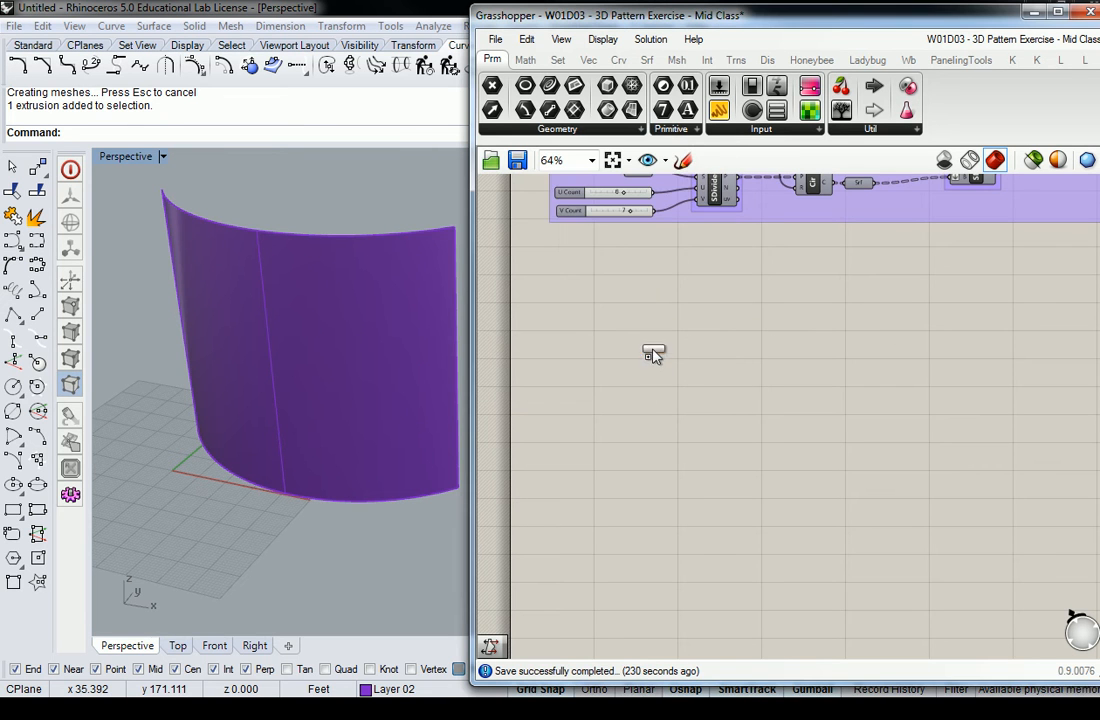
left_click(651, 356)
scroll(651, 356, "up", 2)
Try to reference the extruded curved wall as the single surface of the Surface parameter, picking first its face and then its edge.
right_click(651, 356)
left_click(733, 545)
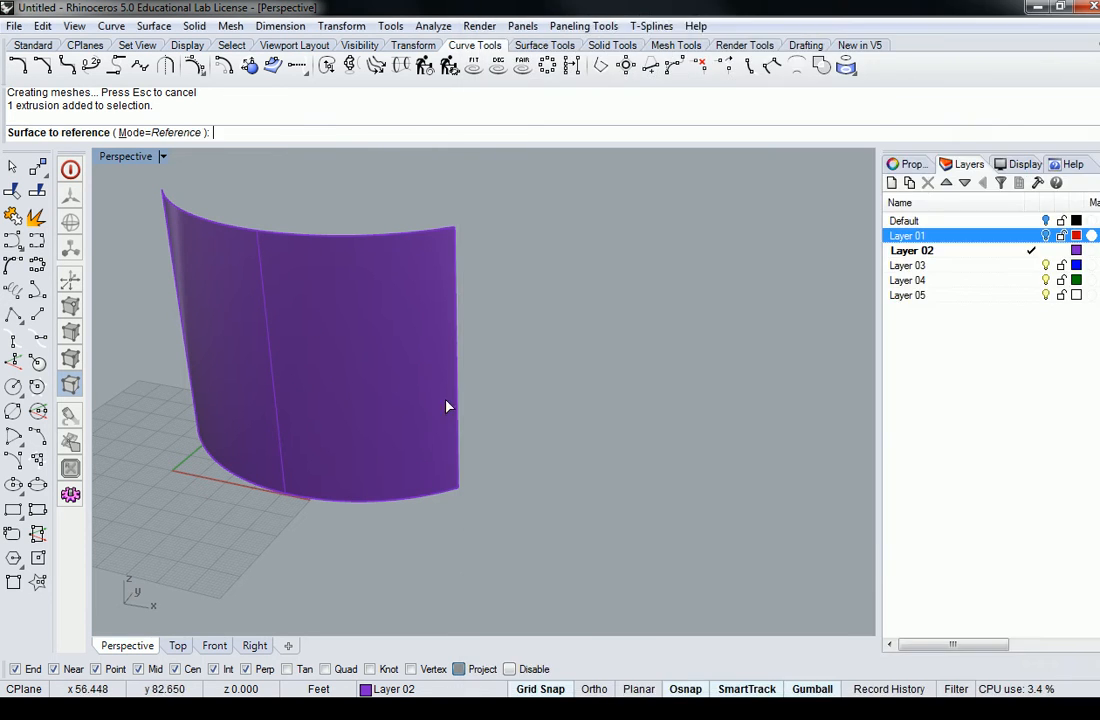
left_click(395, 351)
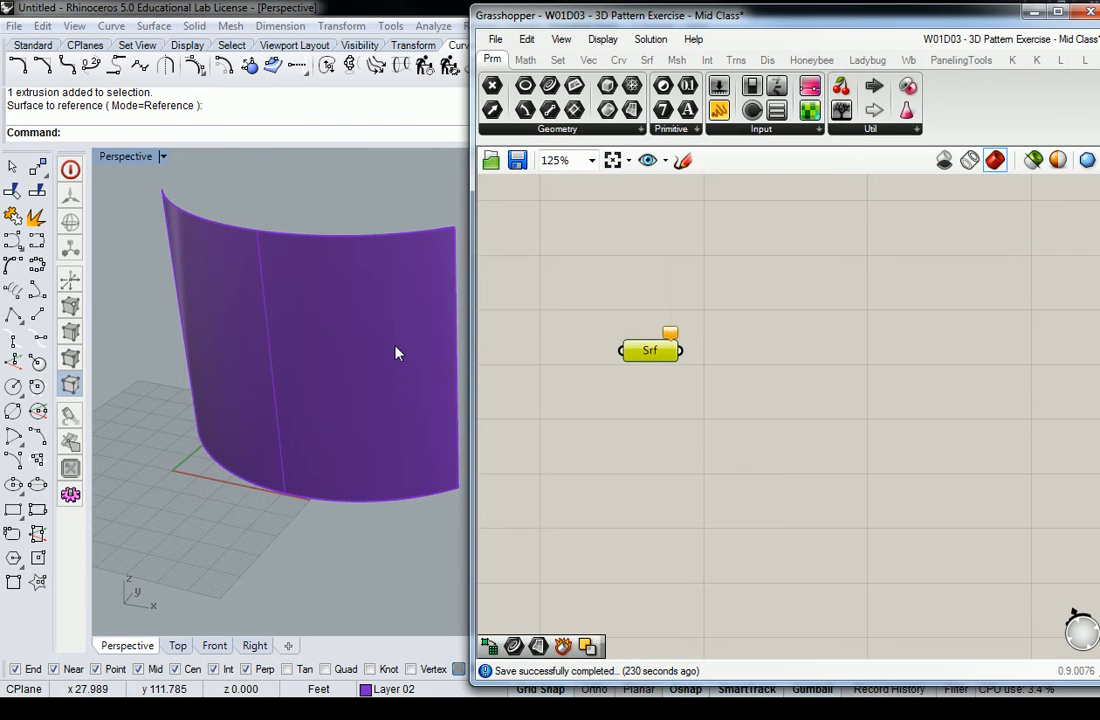
right_click(655, 350)
left_click(720, 536)
left_click(430, 236)
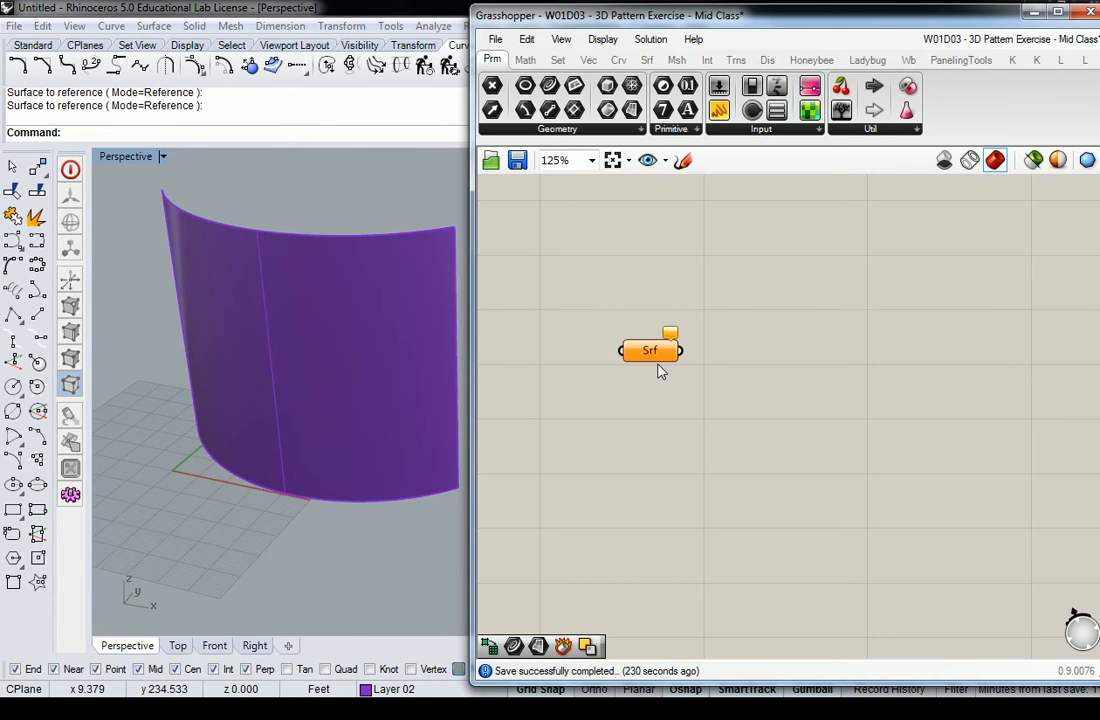
mouse_move(655, 353)
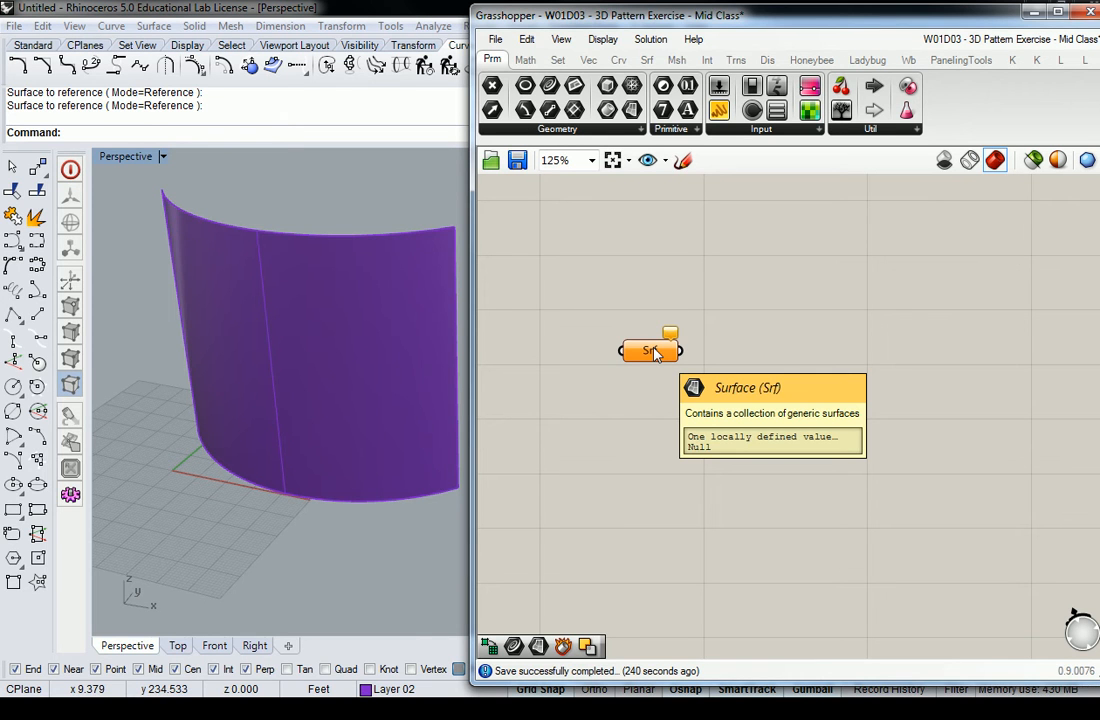
Try to reference the extruded curved wall in the Surface parameter with Set Multiple Surfaces.
left_click(278, 261)
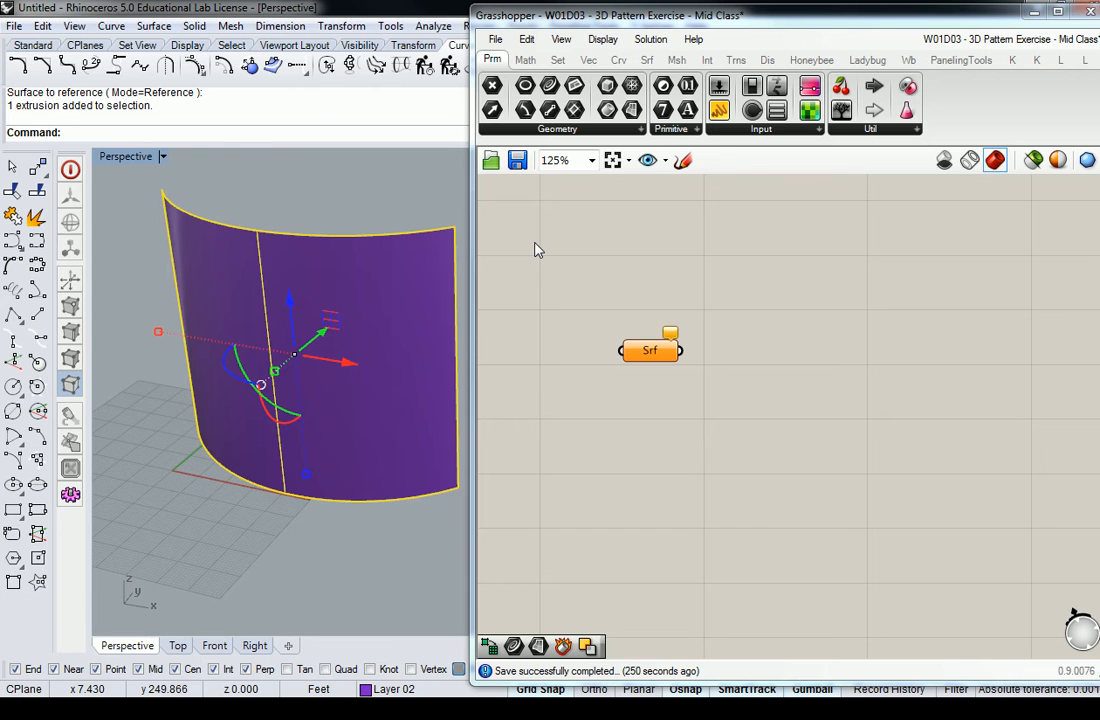
left_click(407, 214)
right_click_drag(407, 214, 317, 371)
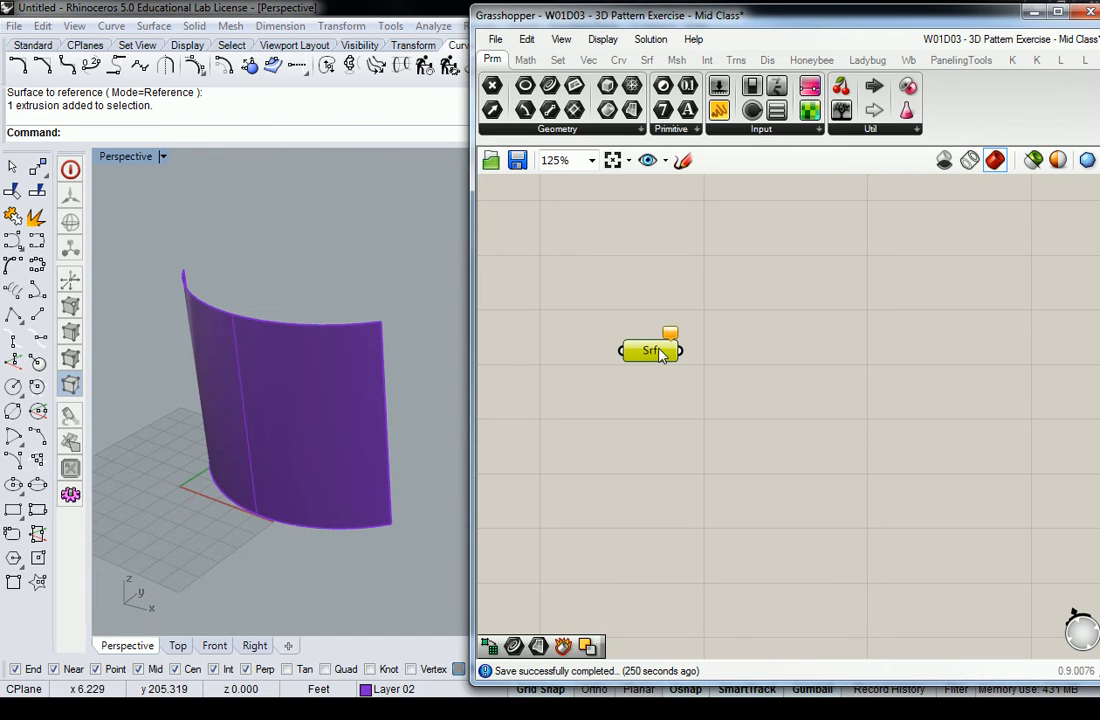
right_click_drag(440, 370, 373, 385)
left_click(265, 410)
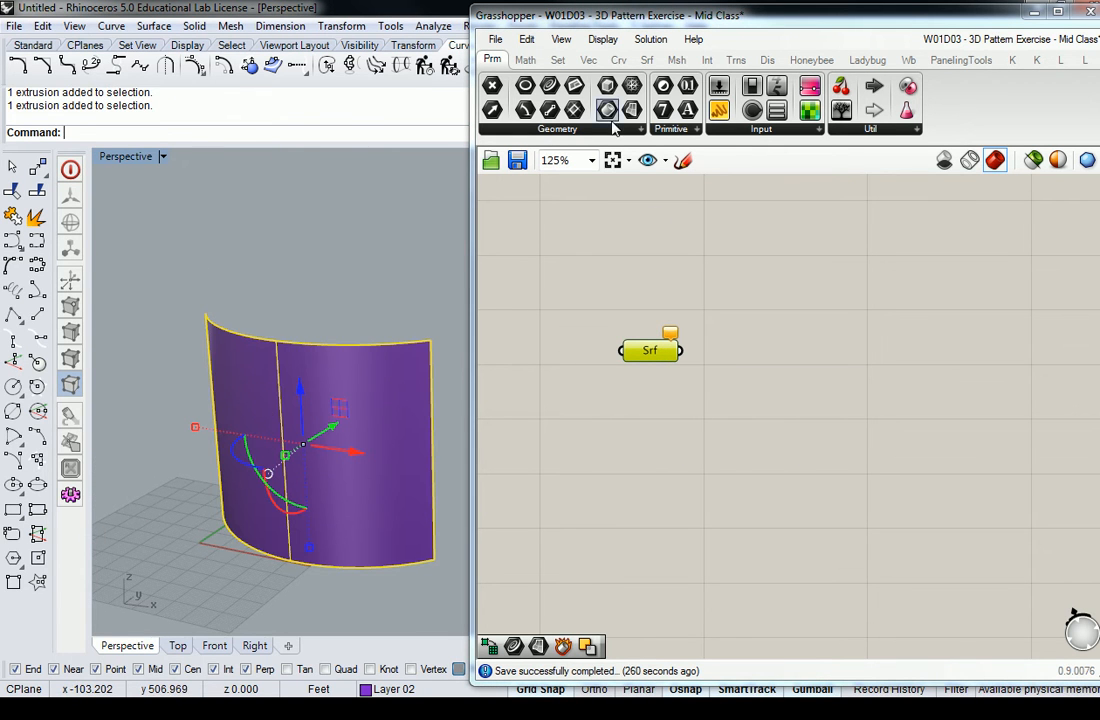
right_click(655, 355)
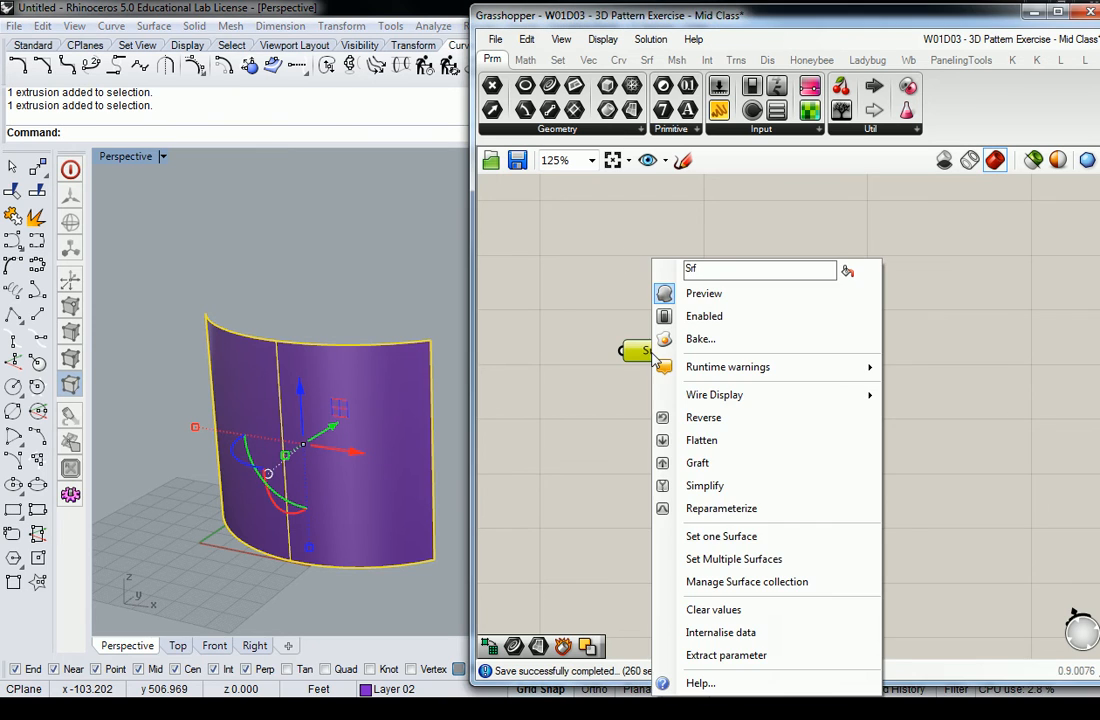
left_click(705, 559)
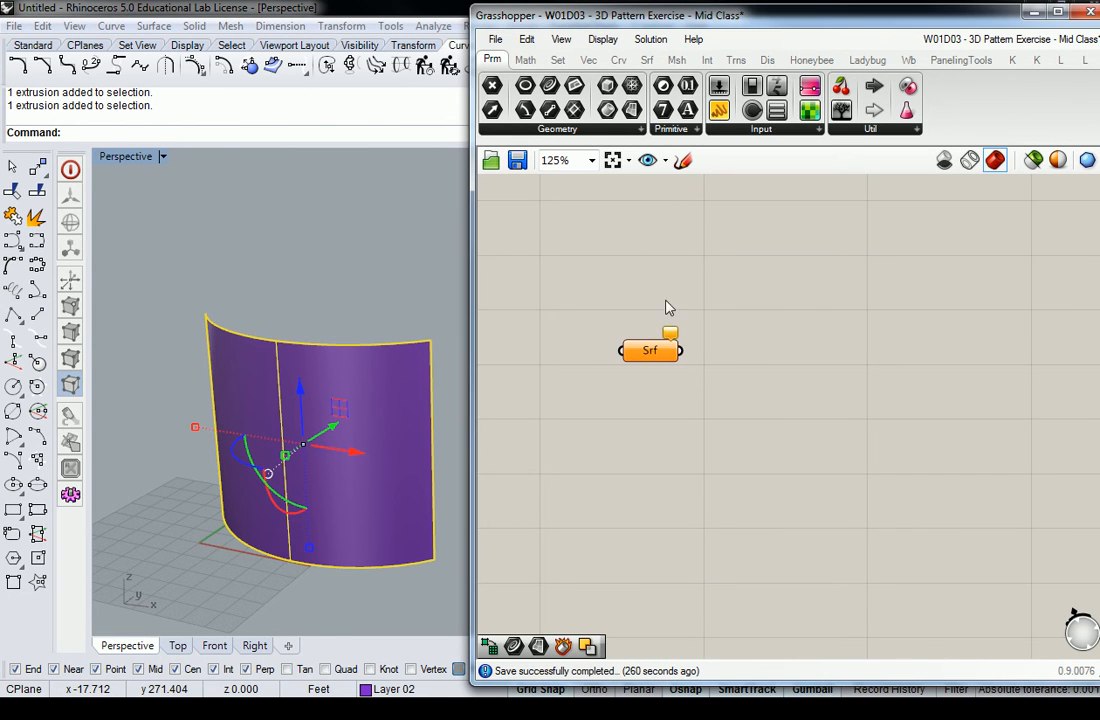
left_click(670, 334)
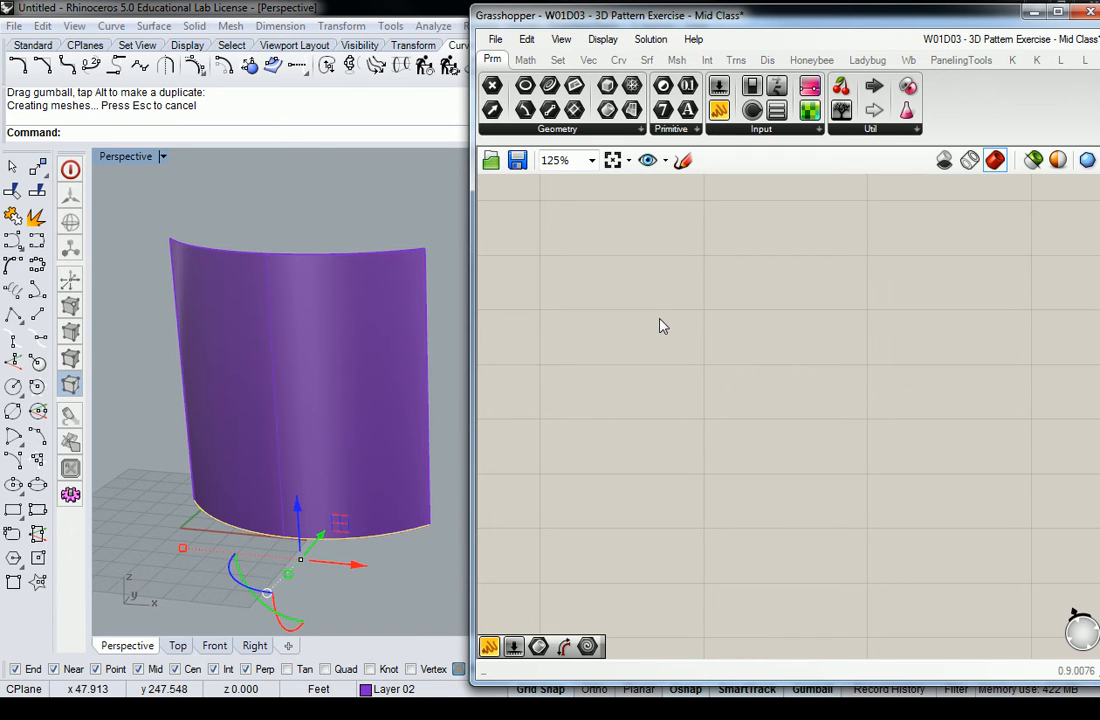
Place a Brep parameter on the empty canvas and reference the extruded curved wall as its single Brep.
left_click(355, 305)
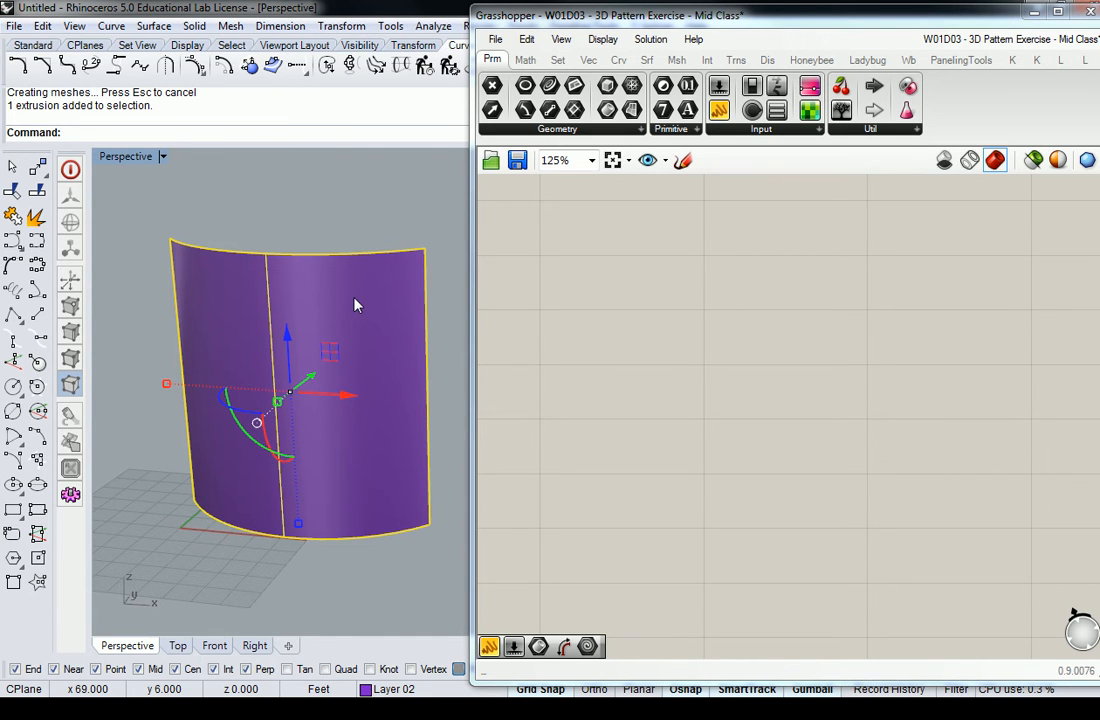
right_click_drag(371, 304, 341, 323)
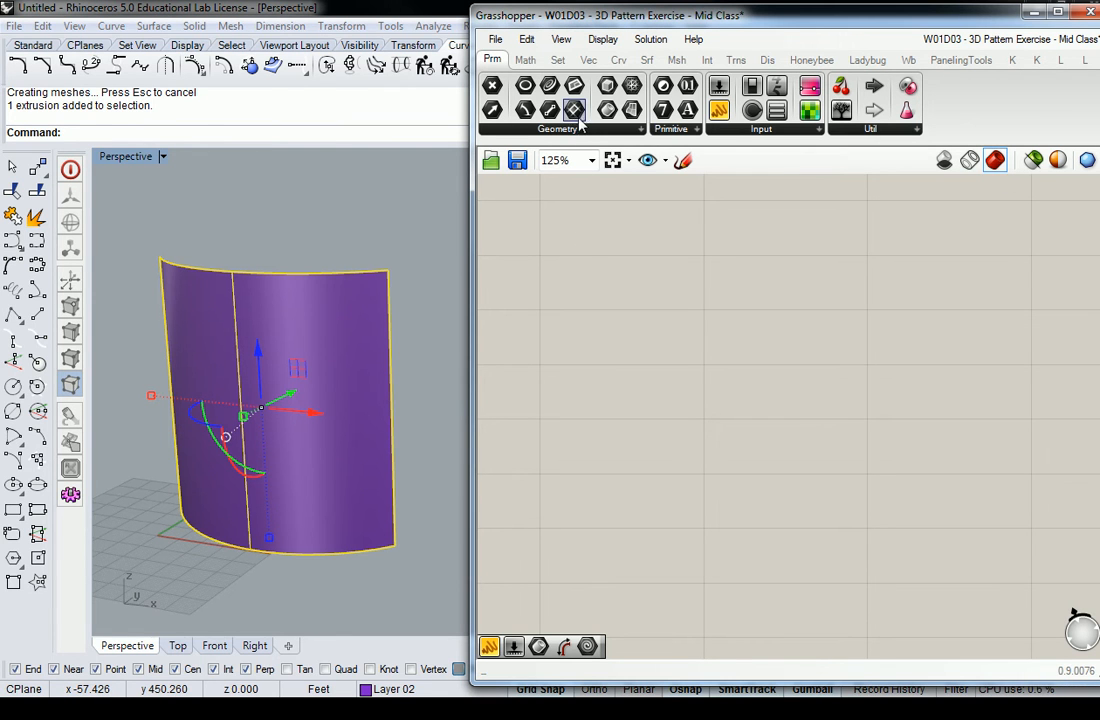
left_click(612, 130)
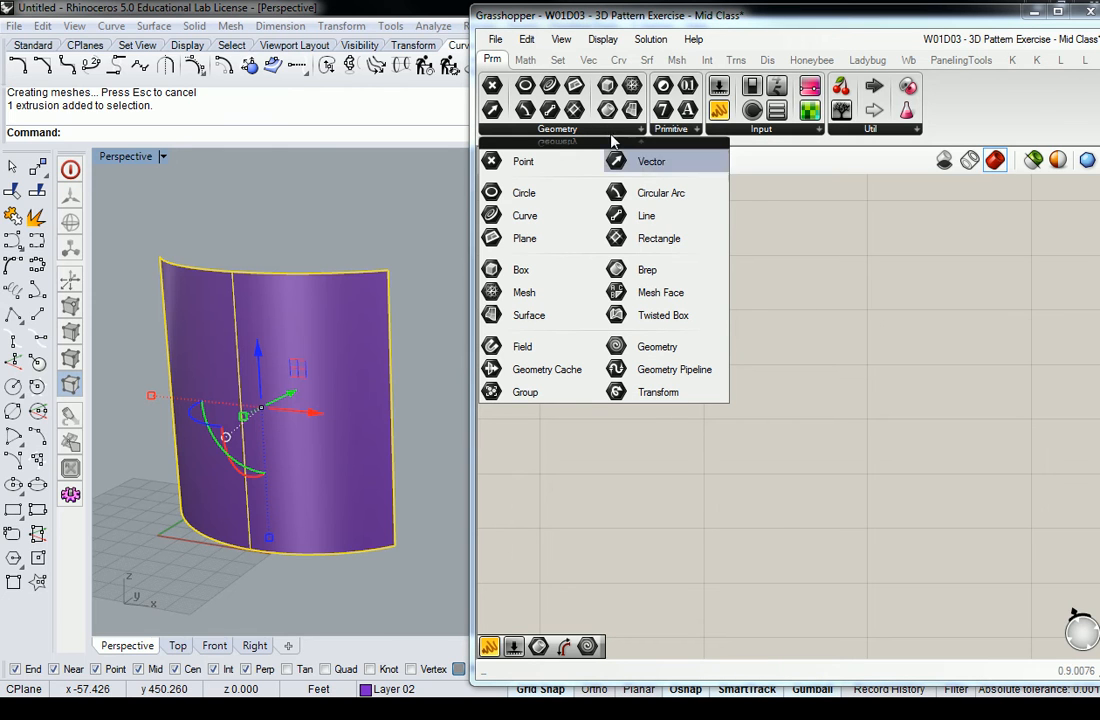
left_click(645, 272)
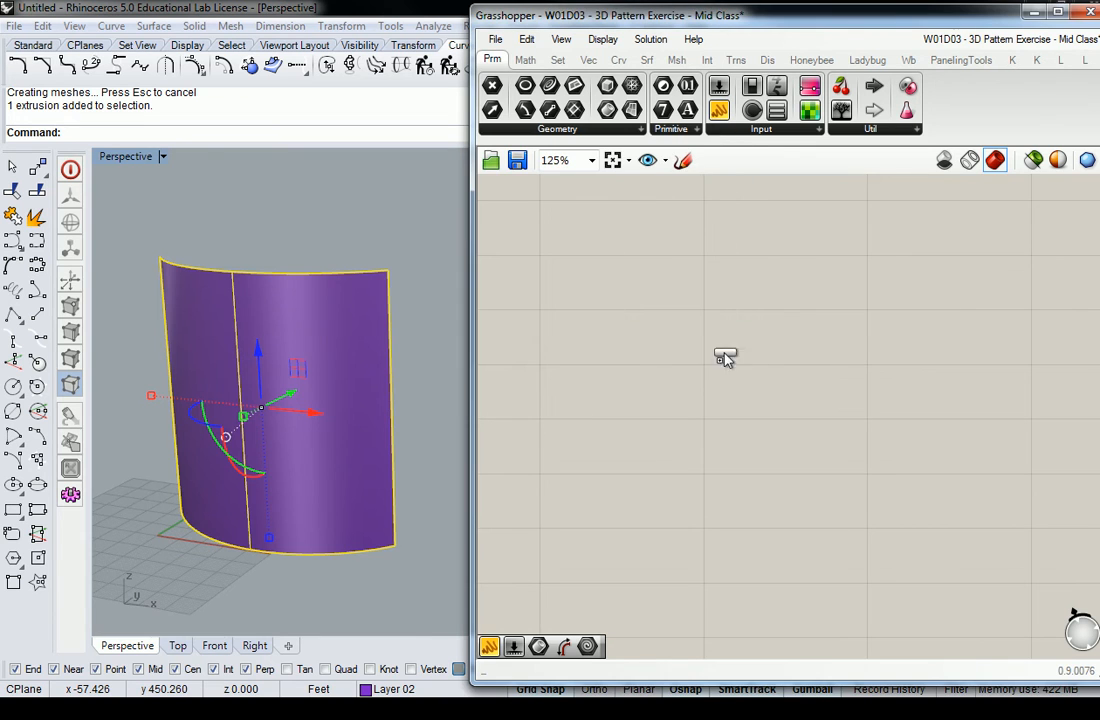
left_click(688, 356)
right_click(690, 358)
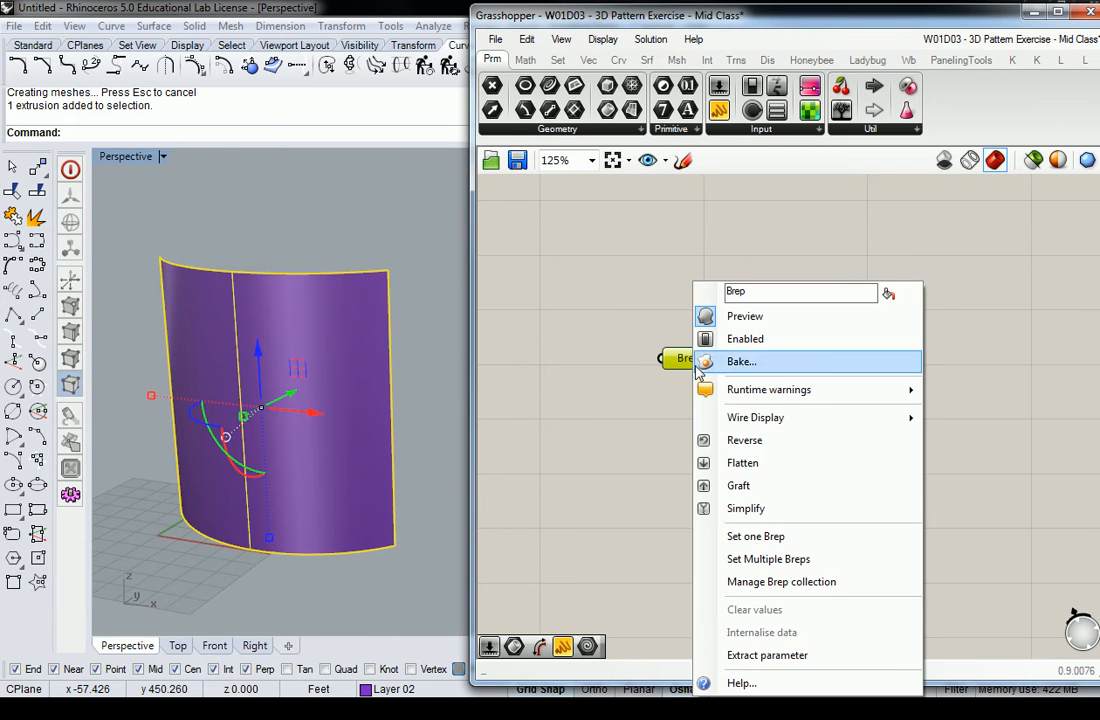
left_click(757, 530)
left_click(645, 435)
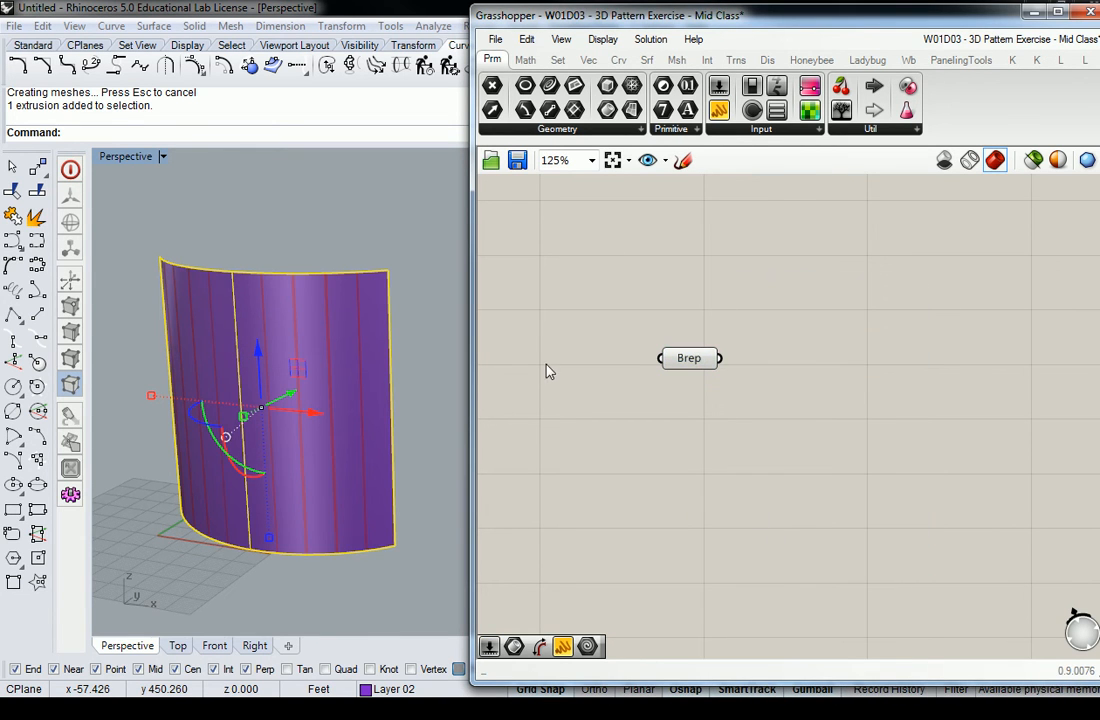
Make Layer 03 current and hide Layer 02 in Rhino, lowering the Grasshopper window's upper edge for access and restoring its height.
left_click_drag(588, 20, 745, 357)
double_click(1002, 267)
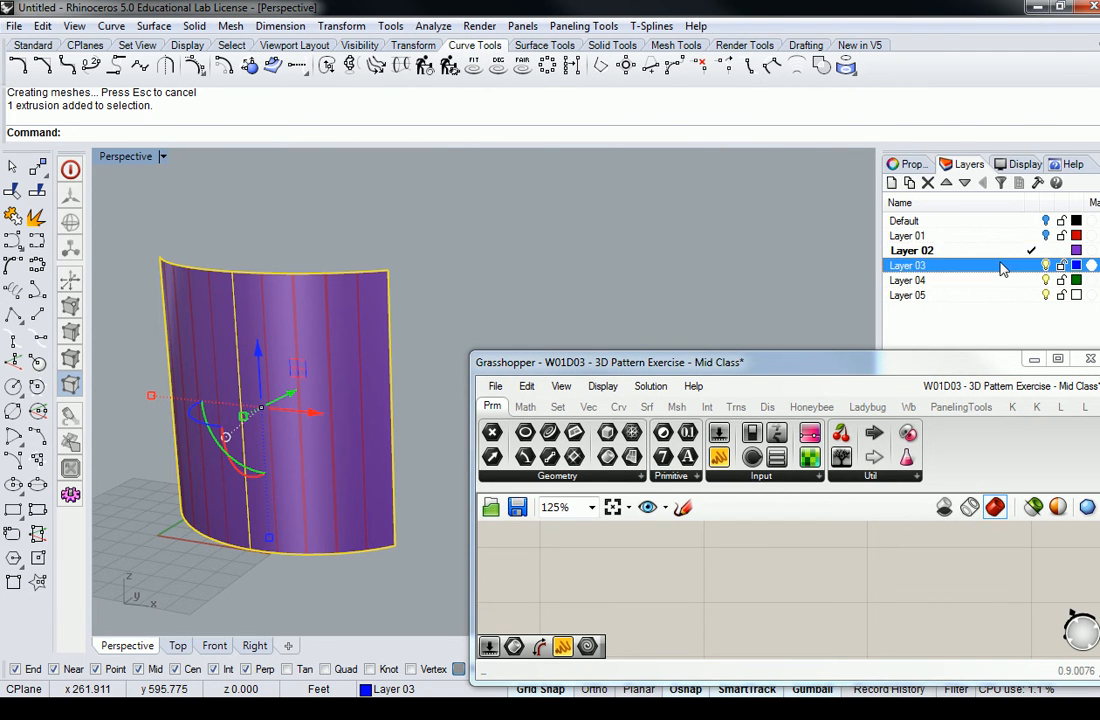
left_click(1046, 251)
right_click_drag(560, 266, 536, 275)
left_click_drag(697, 347, 697, 3)
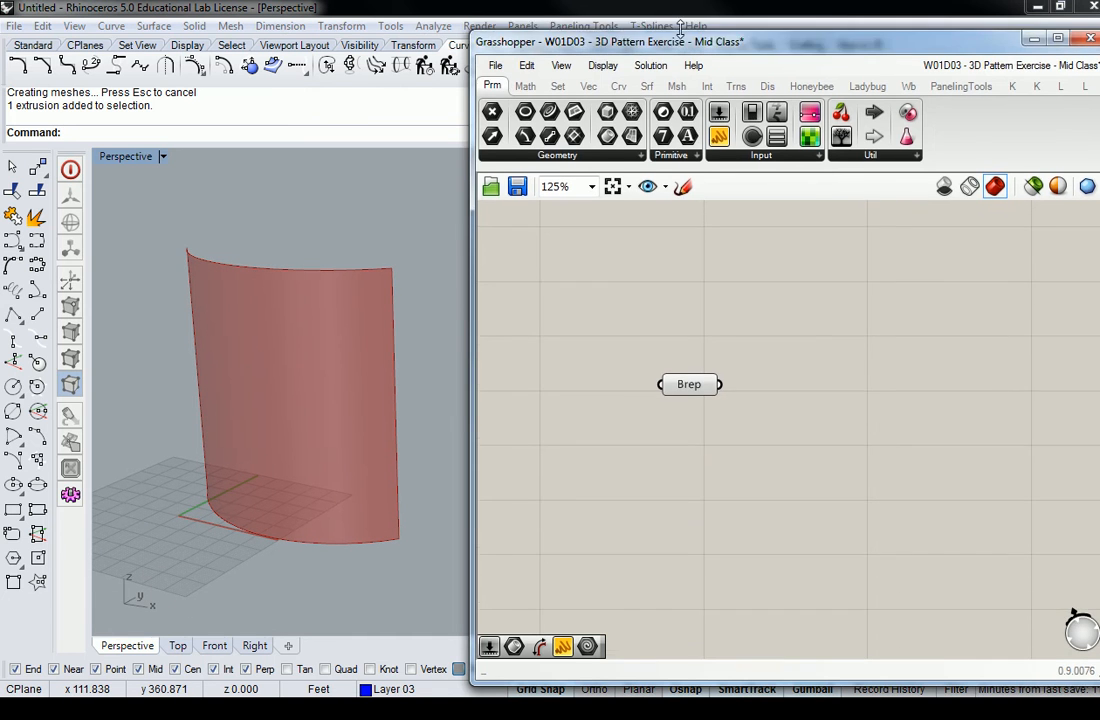
right_click_drag(311, 341, 300, 388)
mouse_move(368, 363)
right_mouse_down()
mouse_move(400, 346)
mouse_move(380, 362)
right_mouse_up()
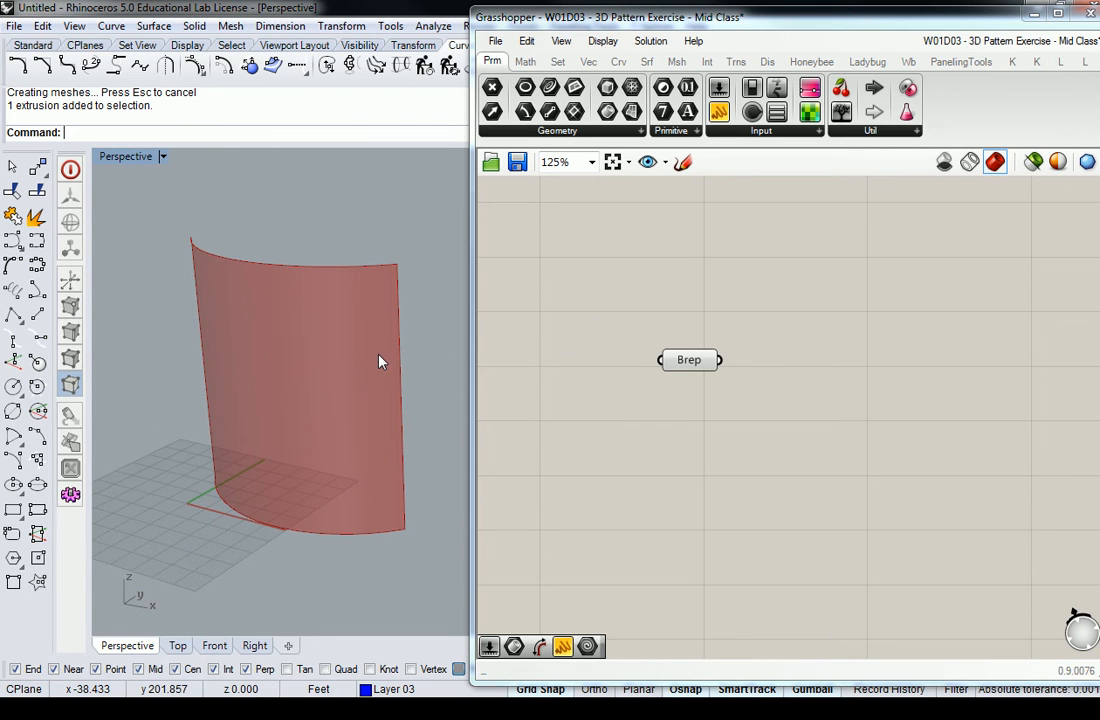
Place a Divide Domain² component on the canvas just below and to the right of the Brep parameter.
left_click_drag(696, 361, 695, 385)
left_click(690, 357)
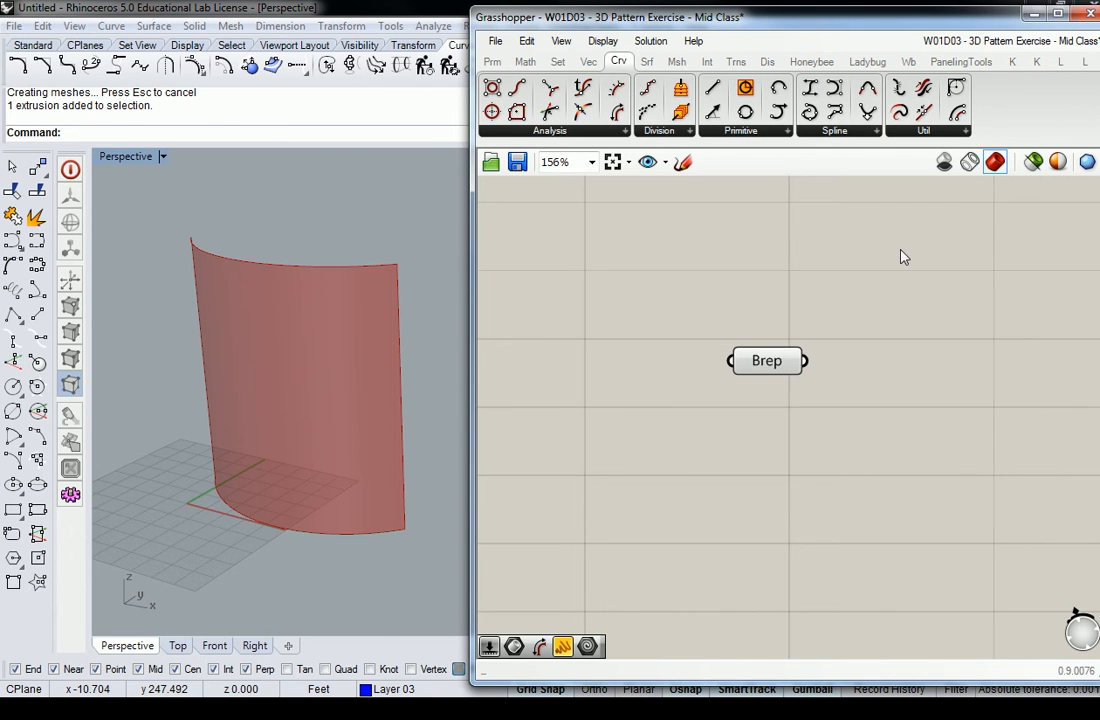
right_click_drag(901, 253, 783, 238)
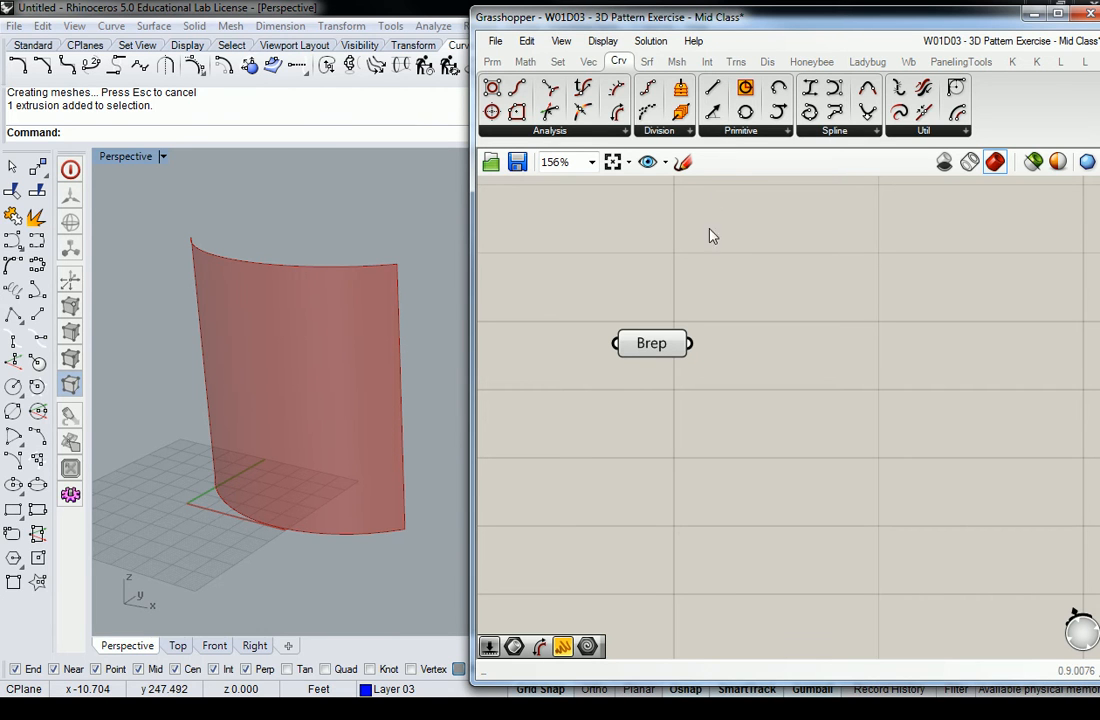
right_click_drag(738, 254, 681, 282)
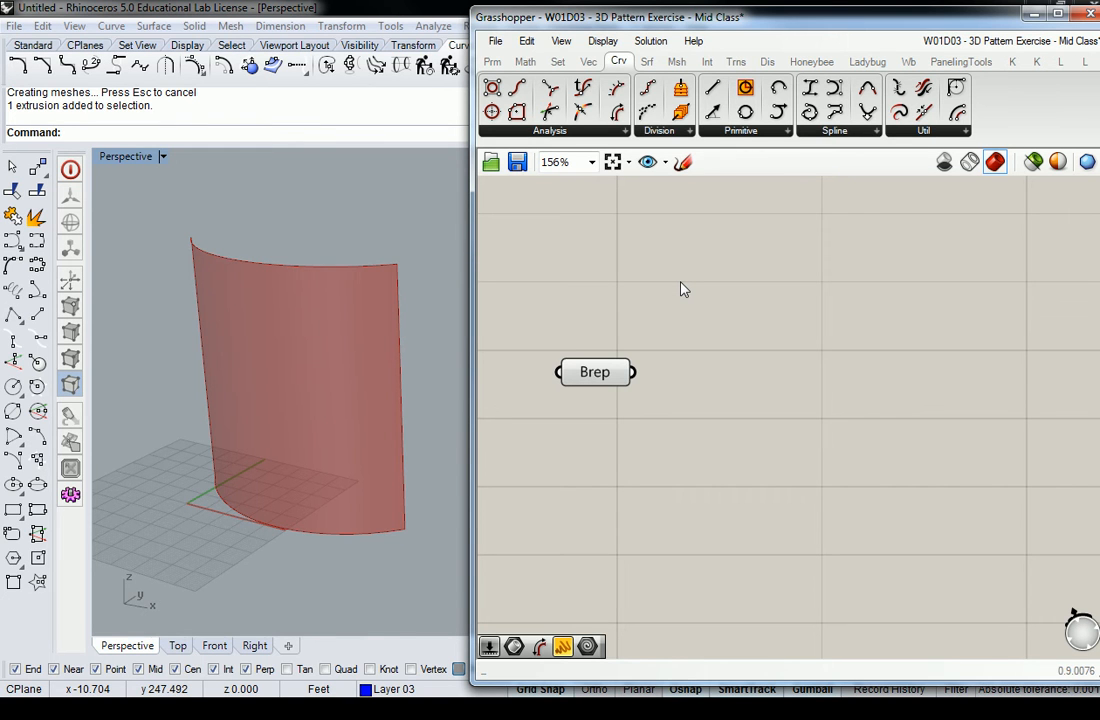
right_click_drag(682, 288, 703, 294)
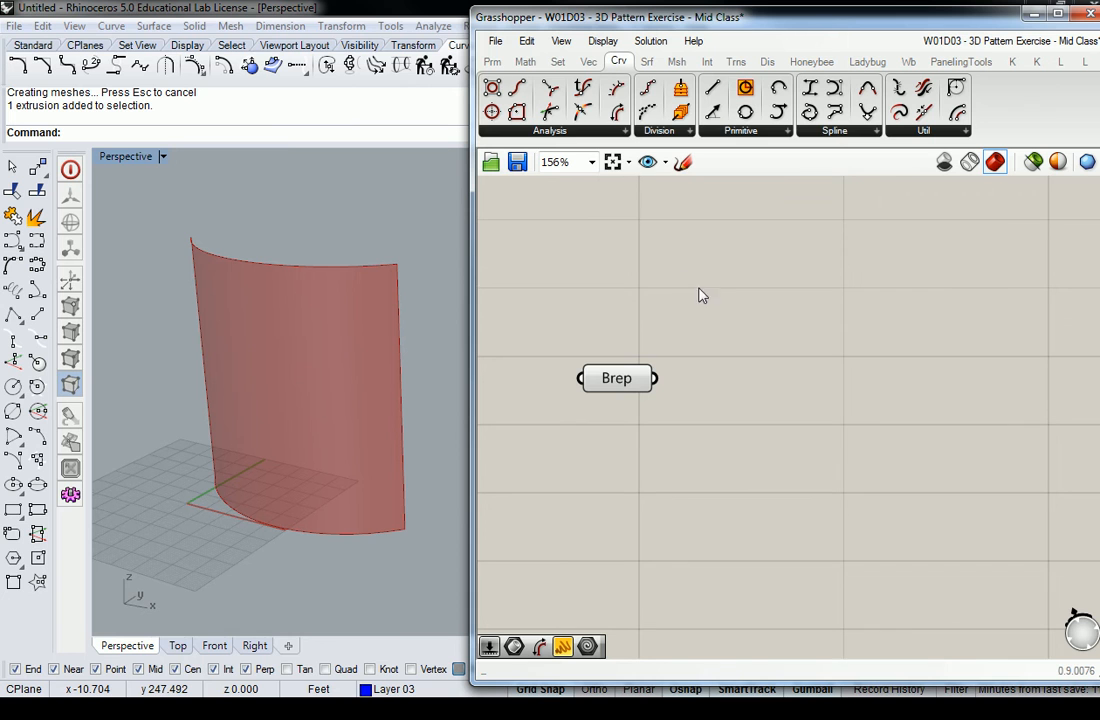
left_click(524, 62)
left_click(536, 130)
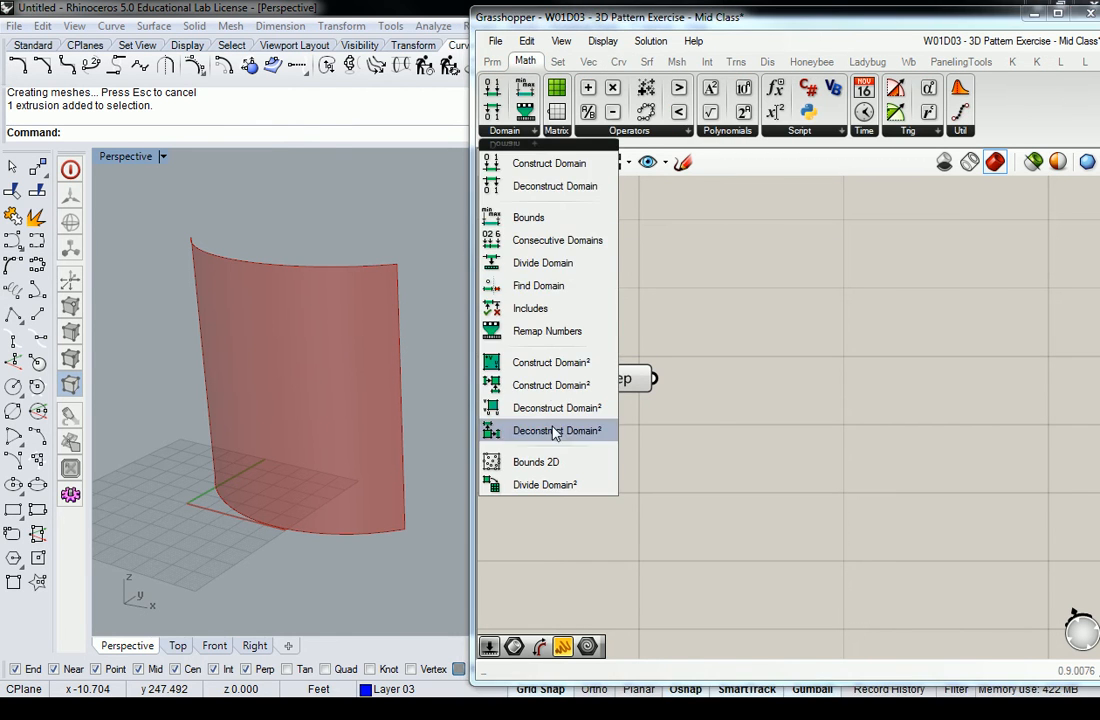
left_click_drag(565, 484, 755, 463)
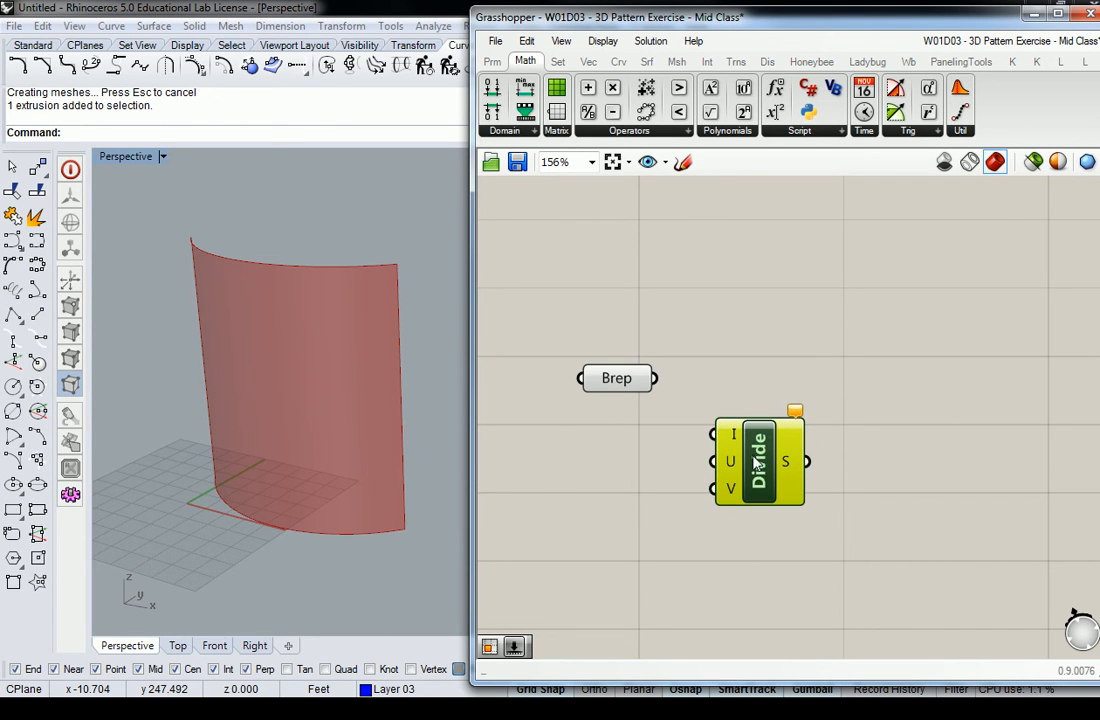
Group the Divide Domain² component and label the group "MAth > Dom".
key("ctrl+g")
right_click(775, 420)
type("MAth > Dom")
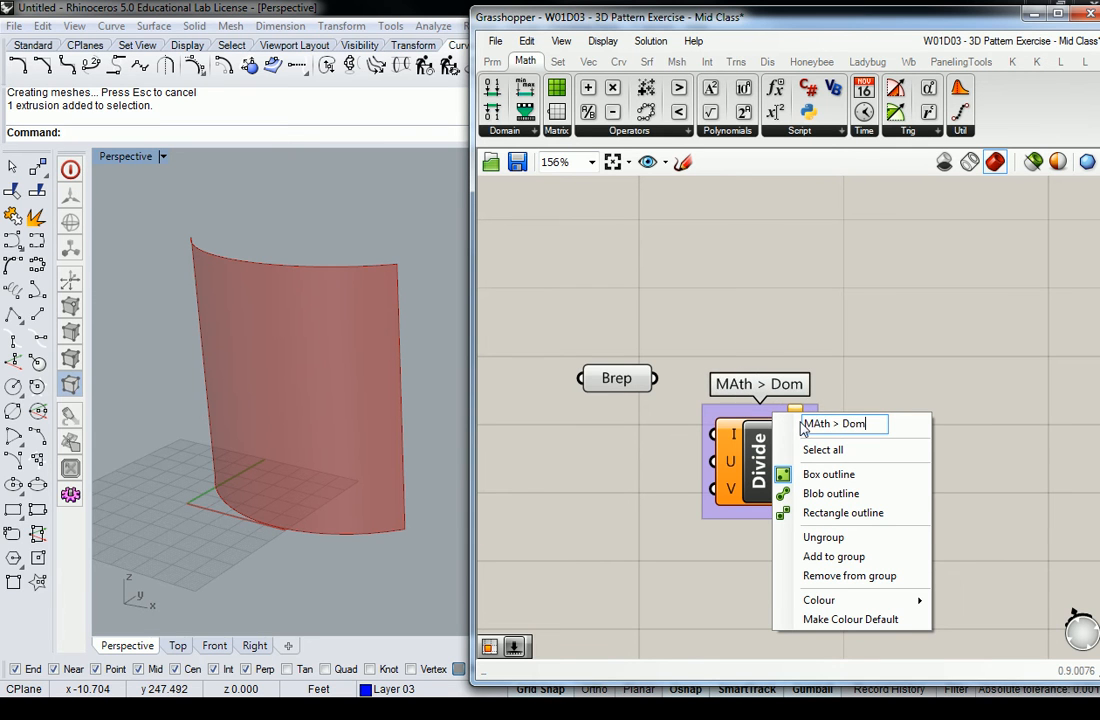
left_click(868, 361)
Wire the Brep parameter's output to the I input of the Divide Domain² component.
left_click(760, 466)
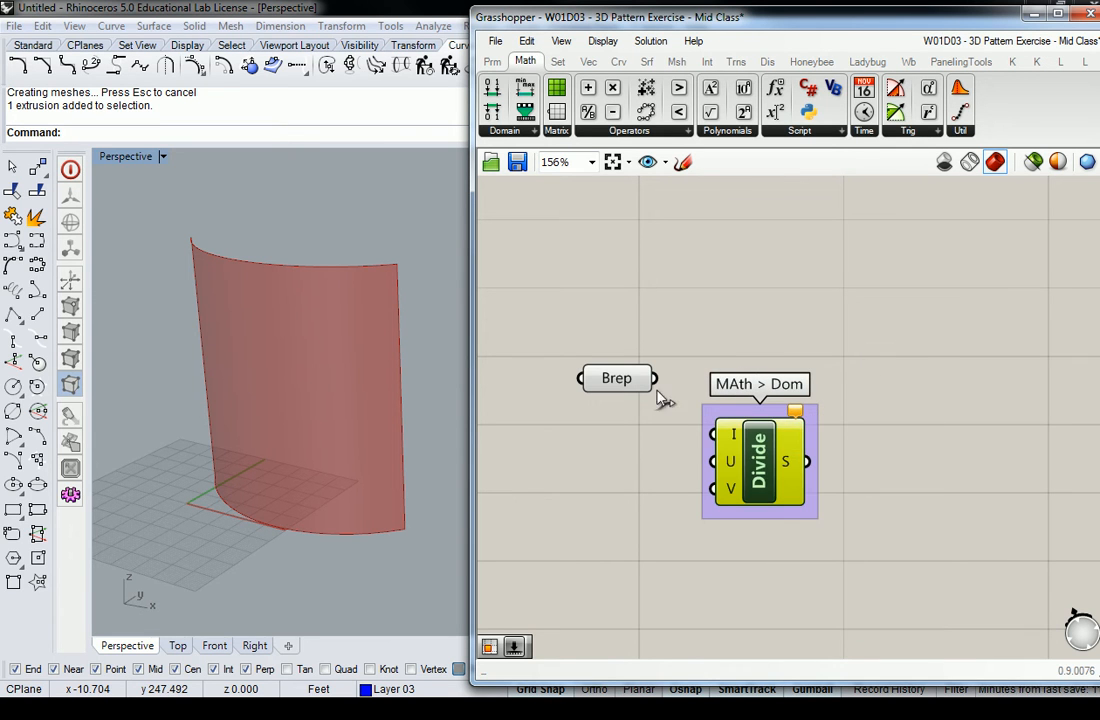
left_click_drag(659, 388, 713, 434)
left_click(590, 468)
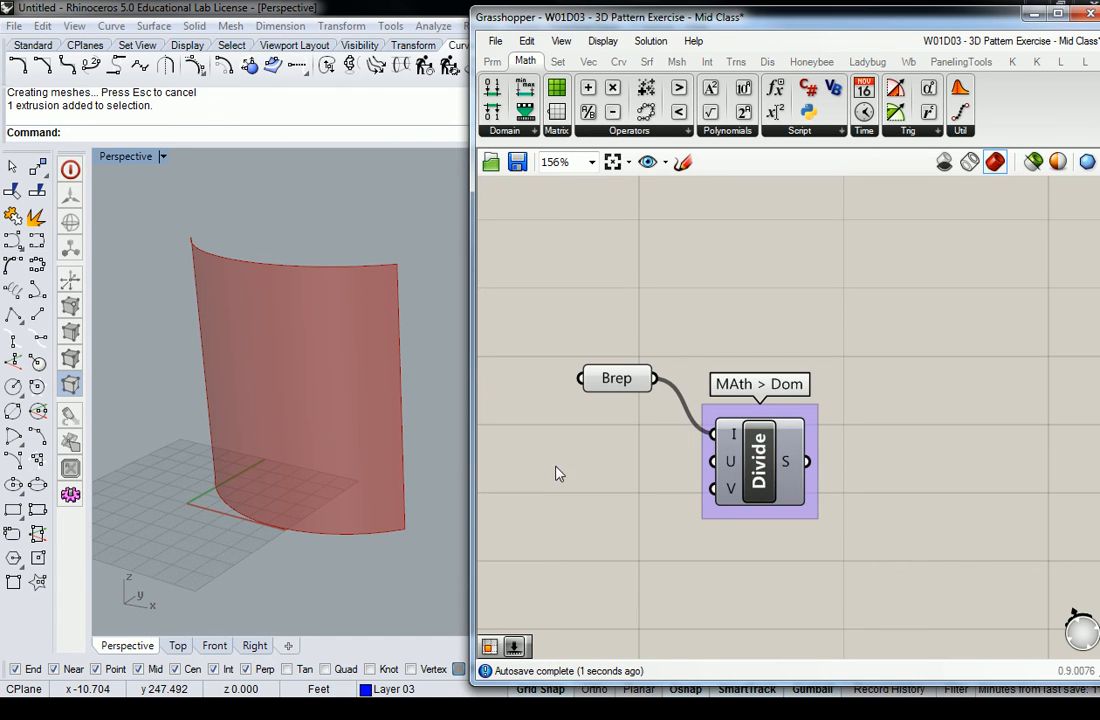
Wire two number sliders set to 0 to Divide Domain²'s U and V inputs, and move the Brep parameter slightly upward.
double_click(557, 468)
type("0")
key("Return")
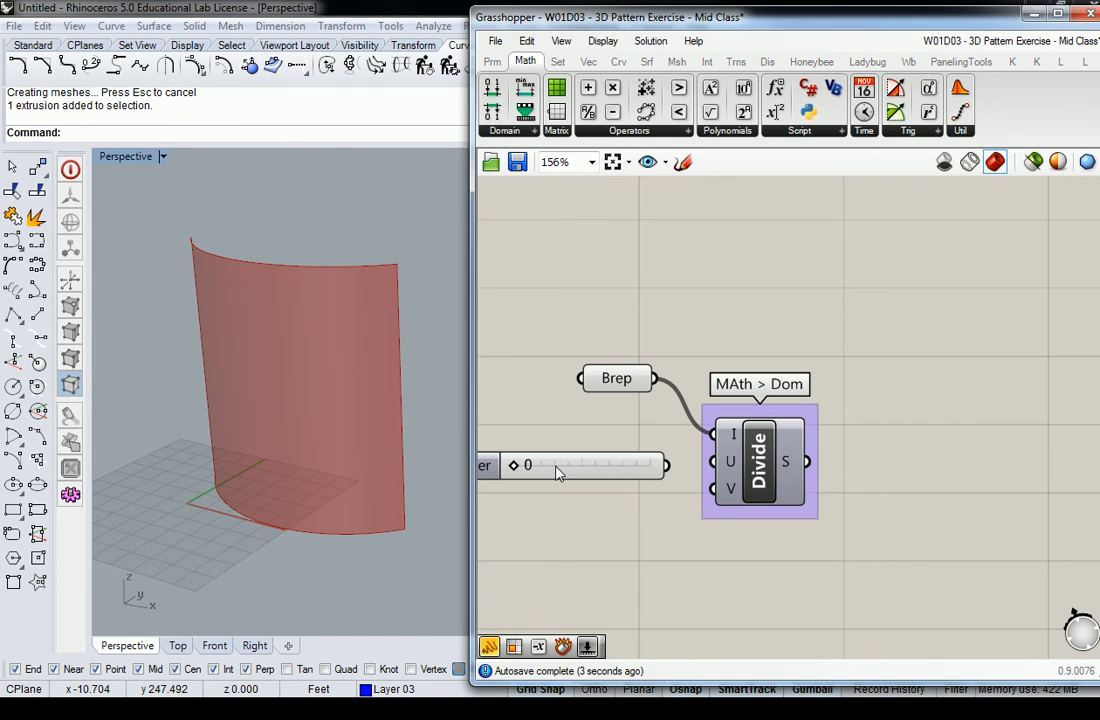
left_click_drag(557, 472, 556, 517)
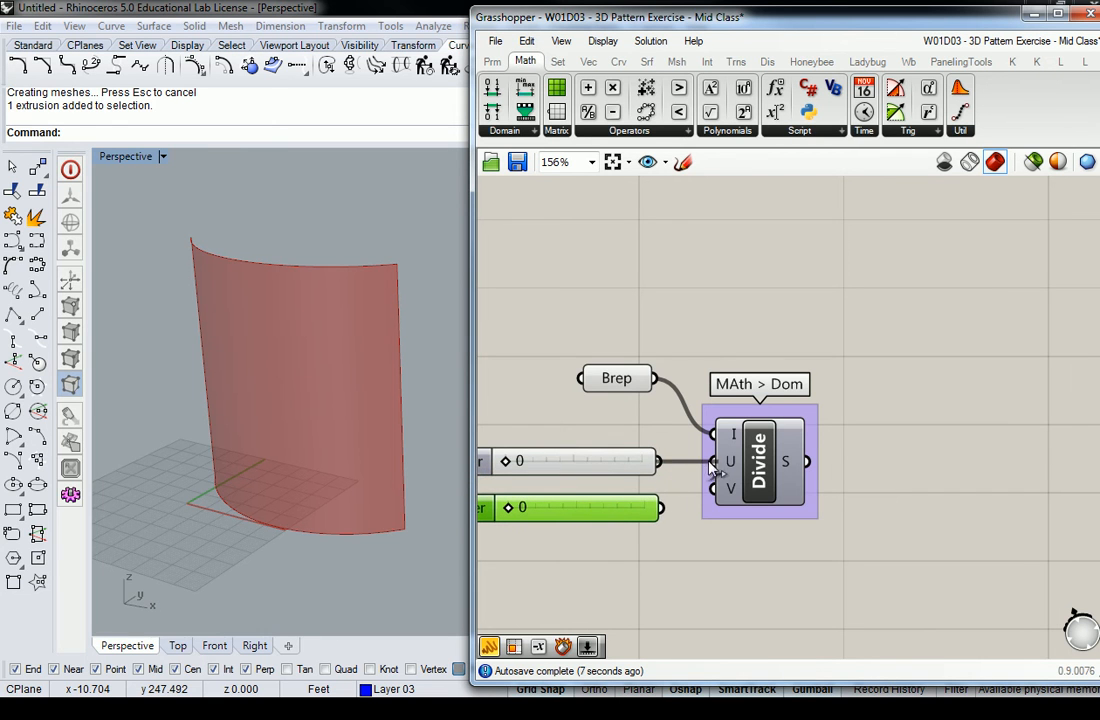
left_click_drag(690, 470, 712, 461)
left_click_drag(660, 508, 785, 489)
left_click_drag(628, 384, 621, 352)
left_click(835, 328)
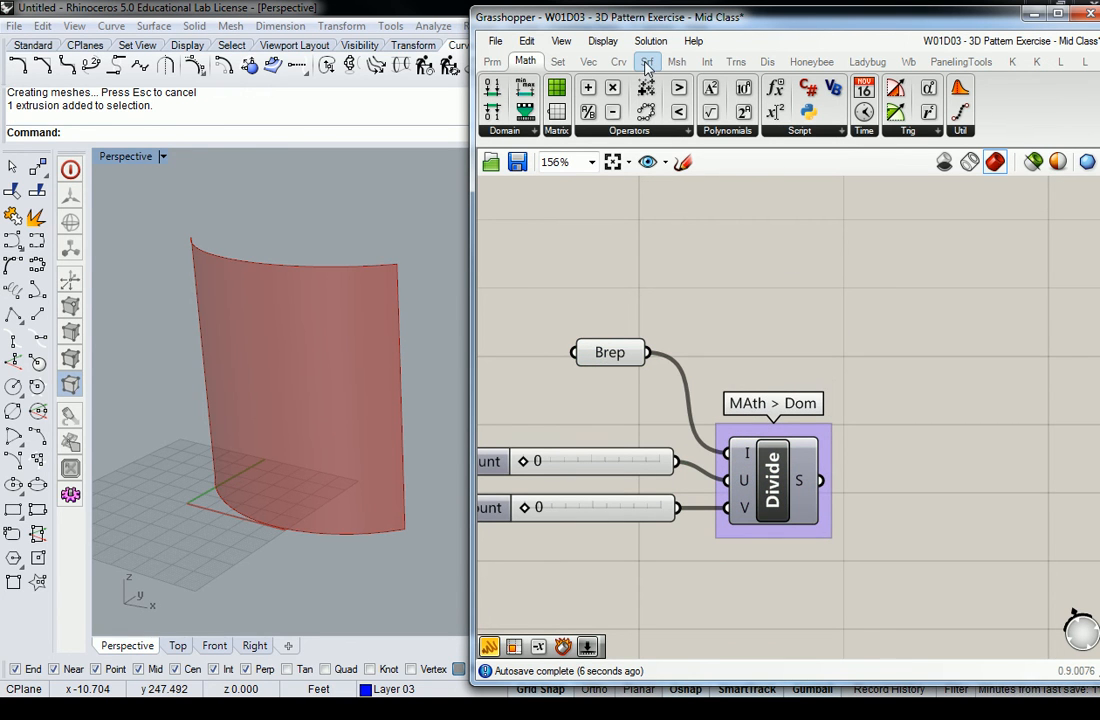
Place an Isotrim component on the canvas, above and to the right of the Divide Domain² group.
mouse_move(647, 66)
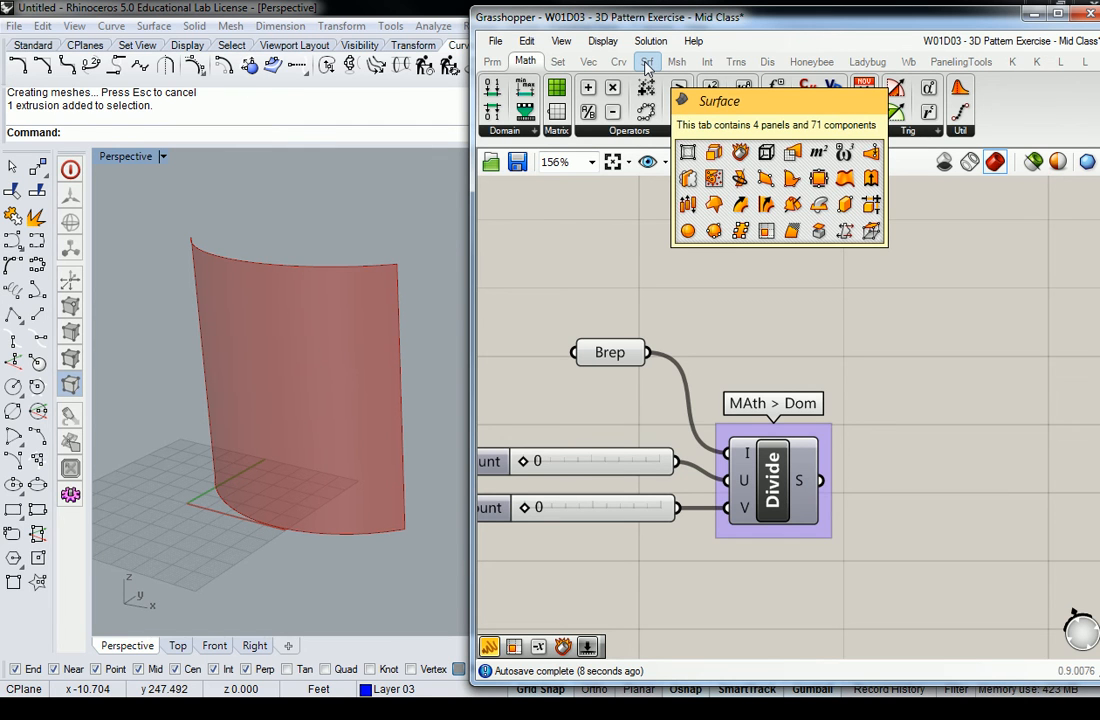
left_click(647, 63)
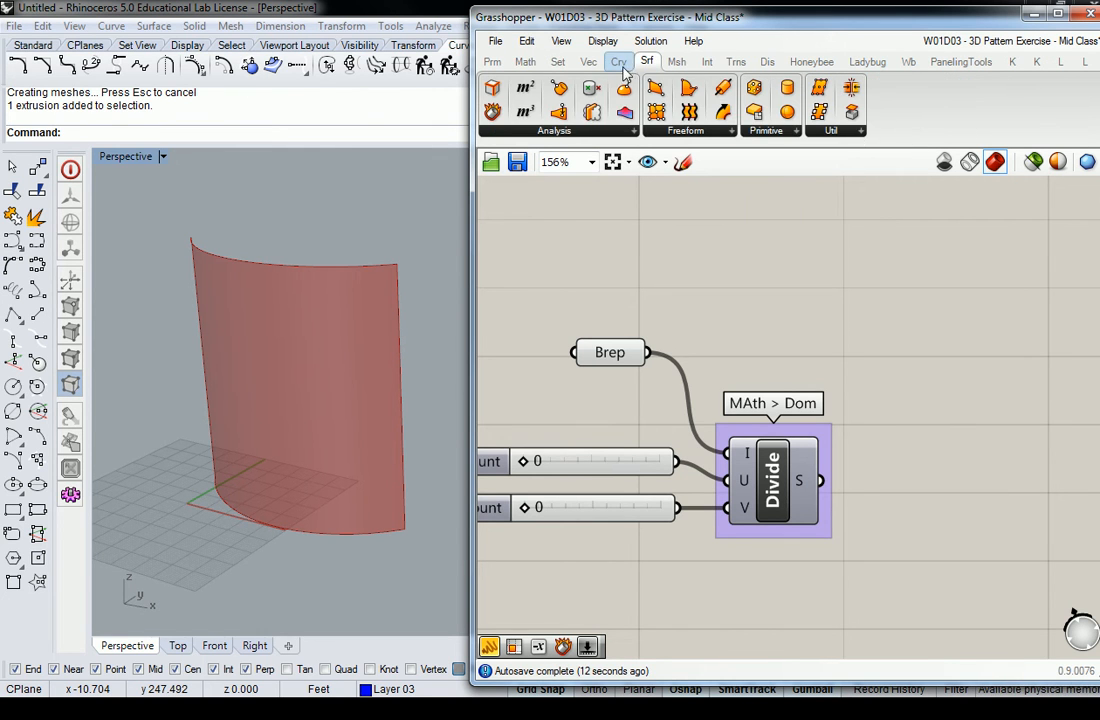
left_click(860, 131)
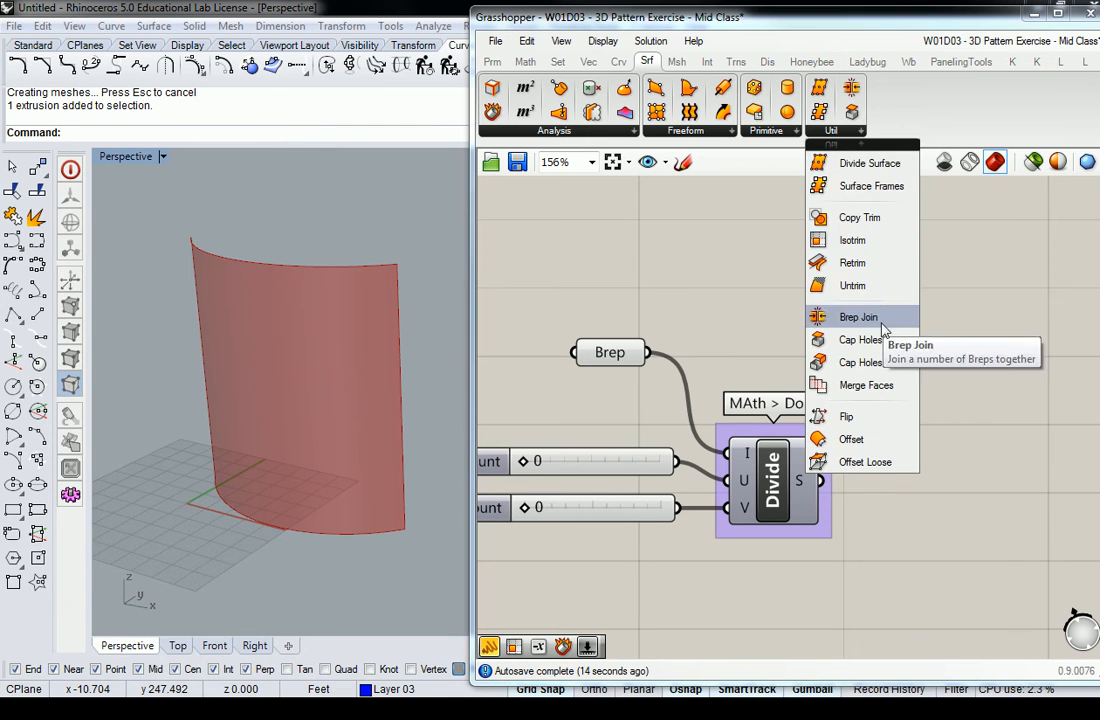
left_click(853, 241)
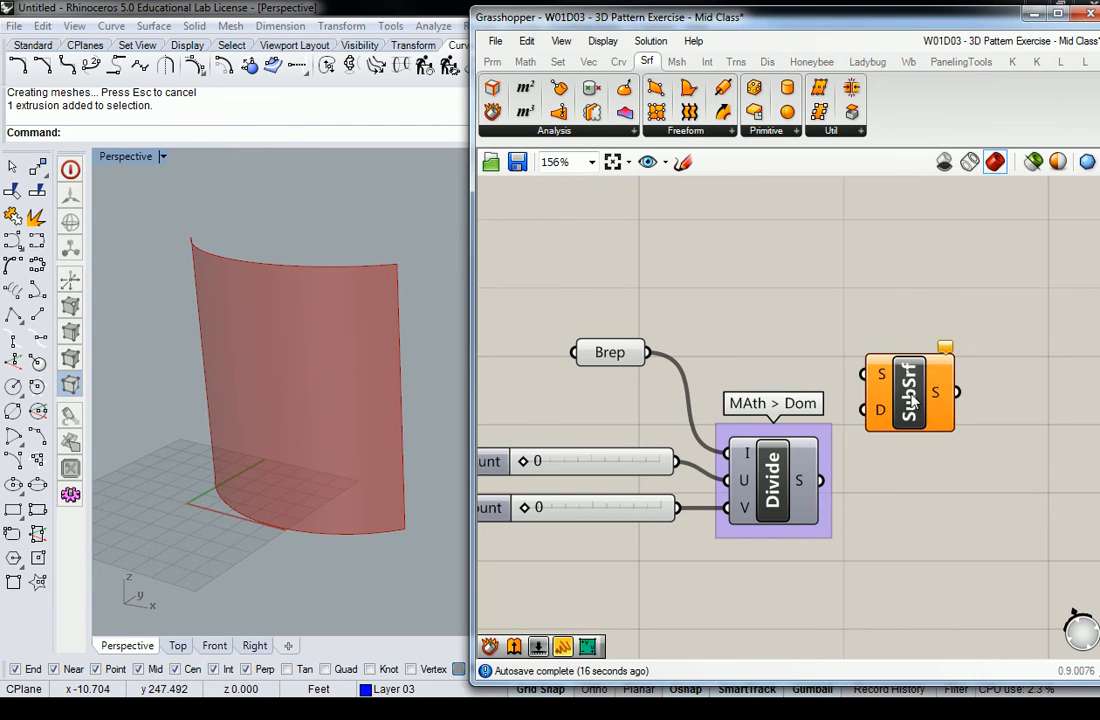
left_click(930, 372)
Group the Isotrim component and label the group "Srf > Util".
key("ctrl+g")
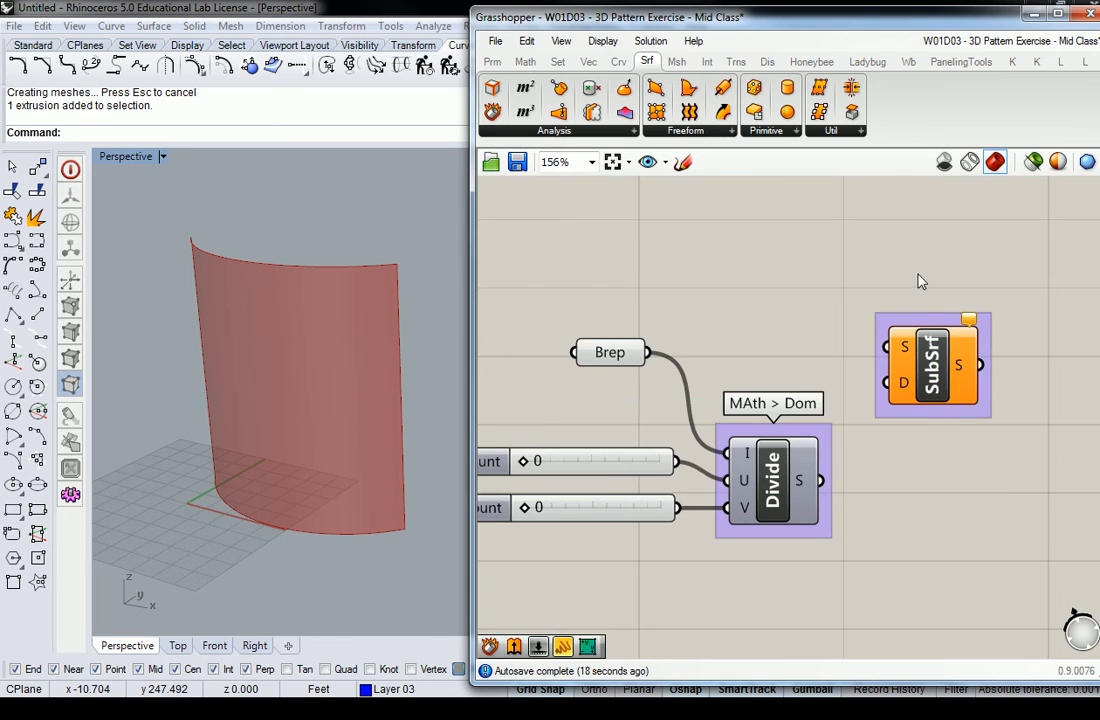
right_click(930, 323)
type("Srf")
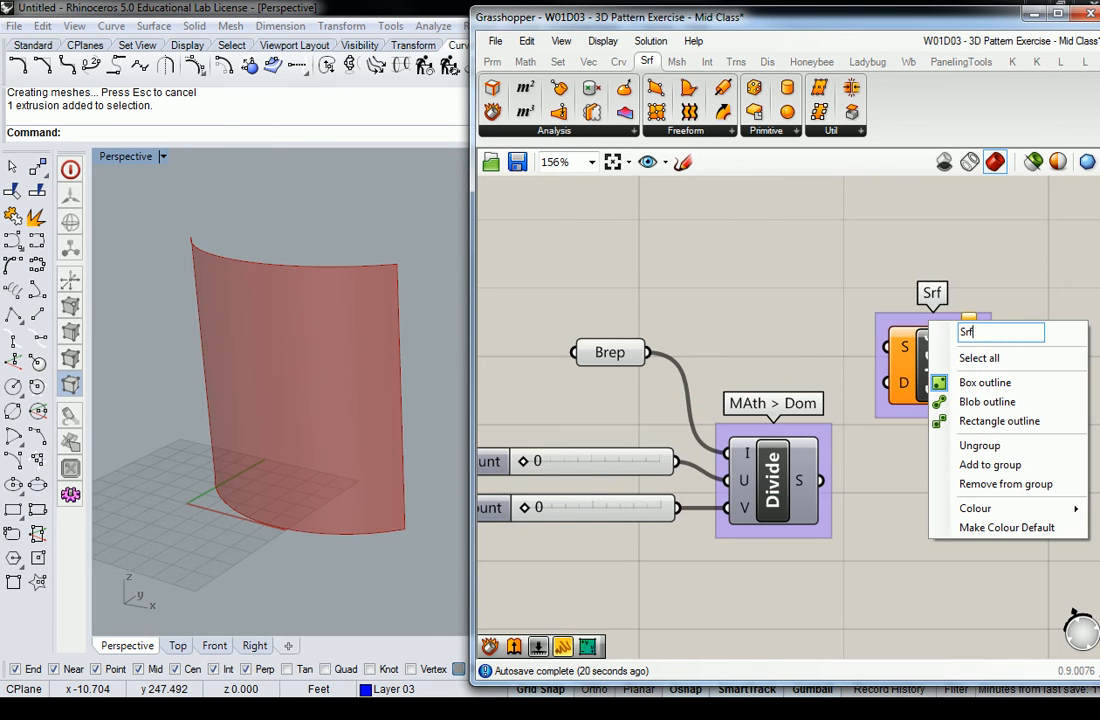
type(" > Util")
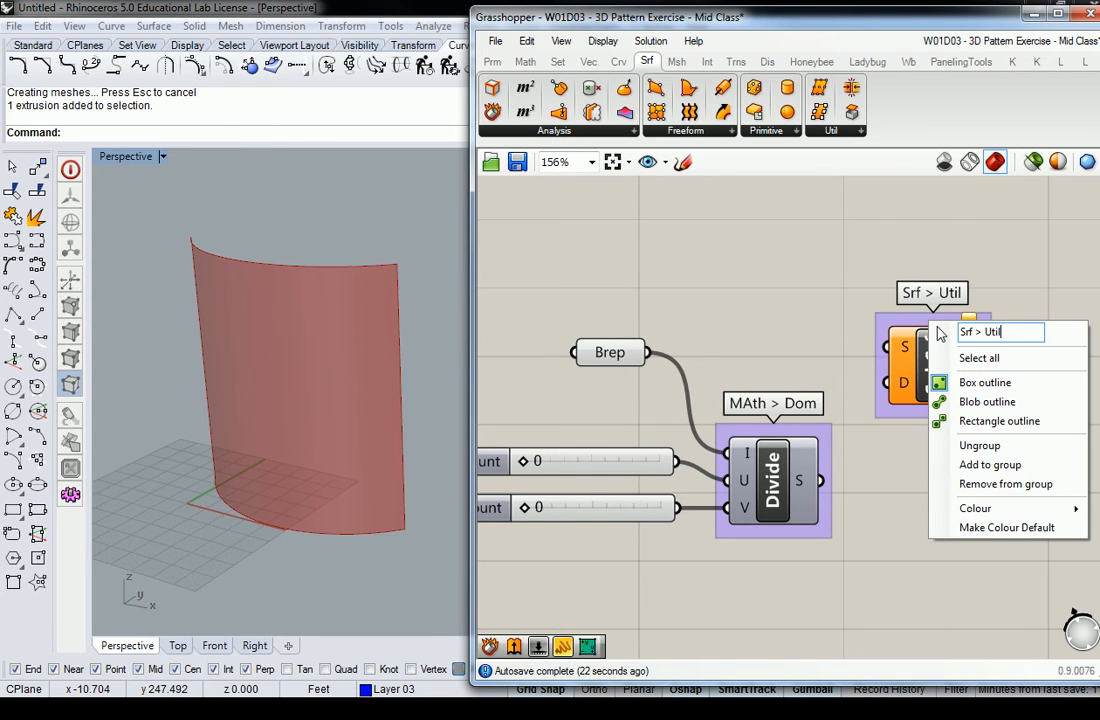
key("Return")
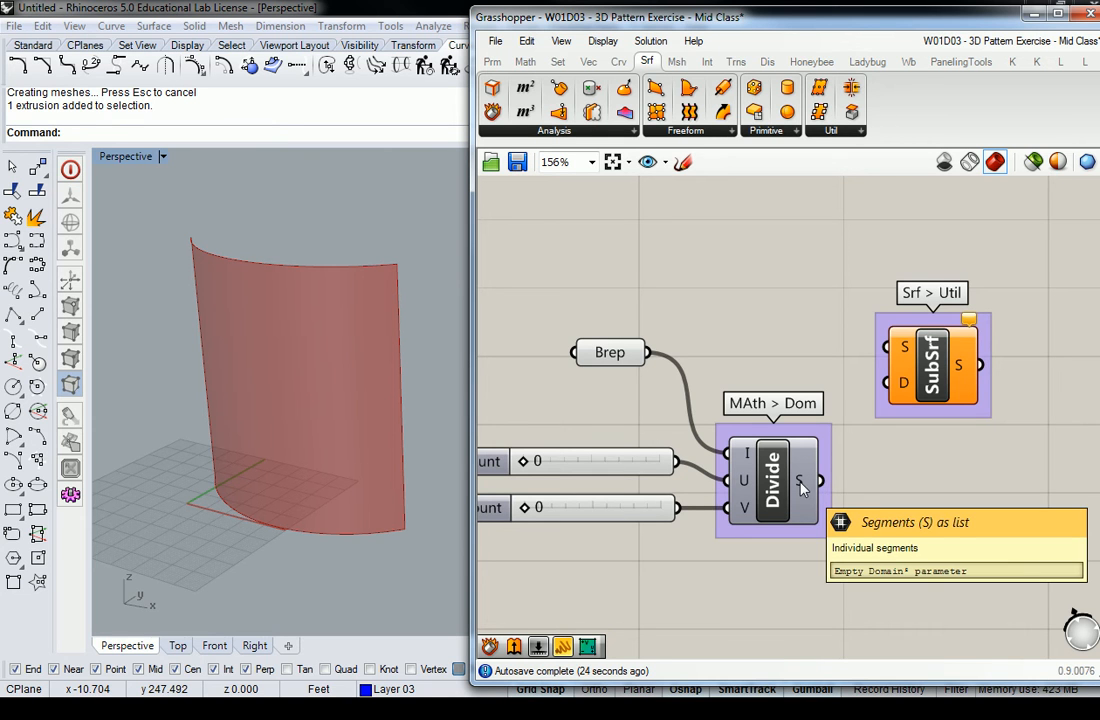
Wire Divide Domain²'s S output to Isotrim's D input and the Brep parameter's output to Isotrim's S input.
left_click_drag(802, 486, 910, 393)
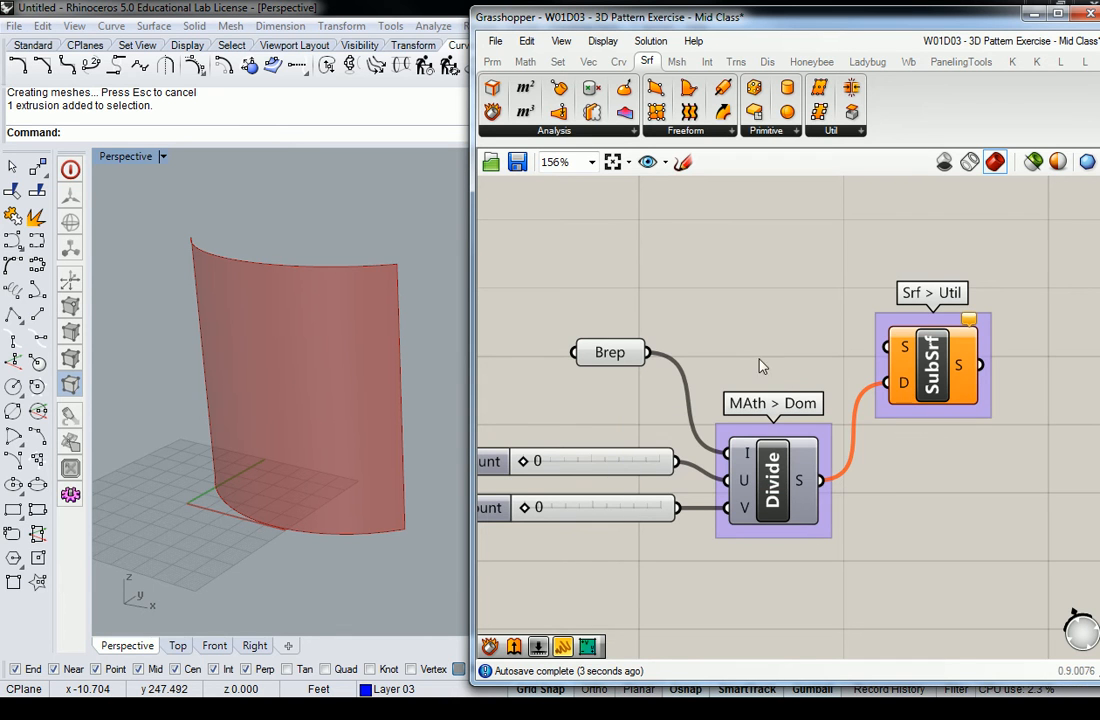
left_click_drag(648, 352, 885, 348)
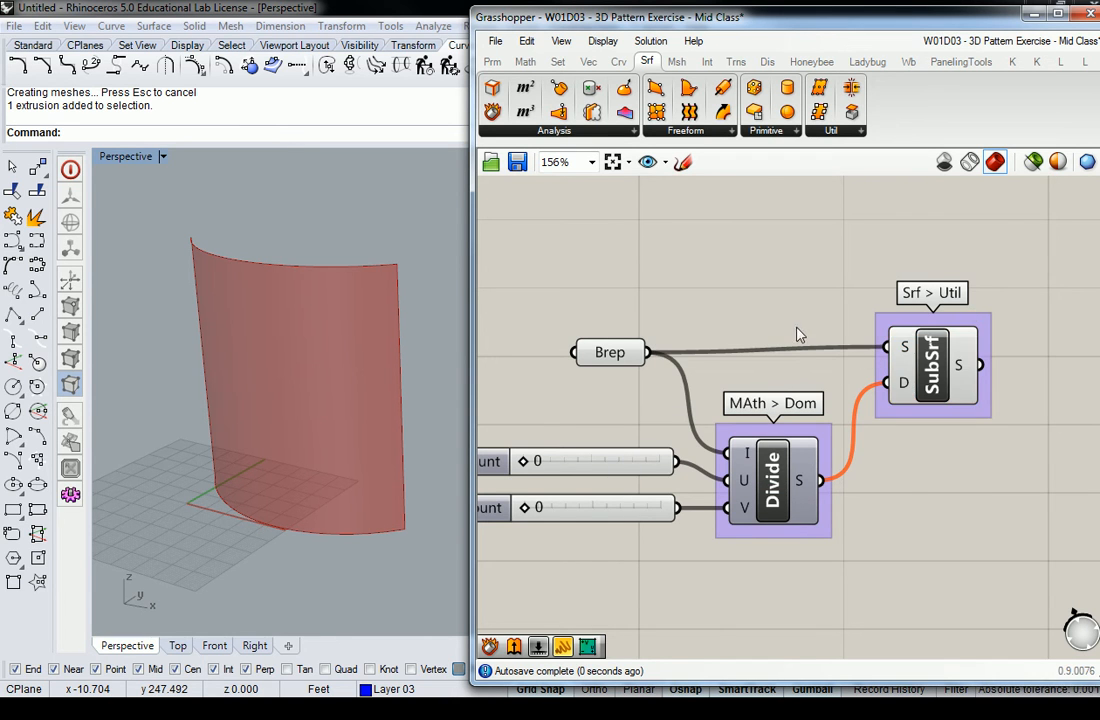
Set the U Count slider to 6 and the V Count slider to 4.
right_click_drag(615, 357, 718, 342)
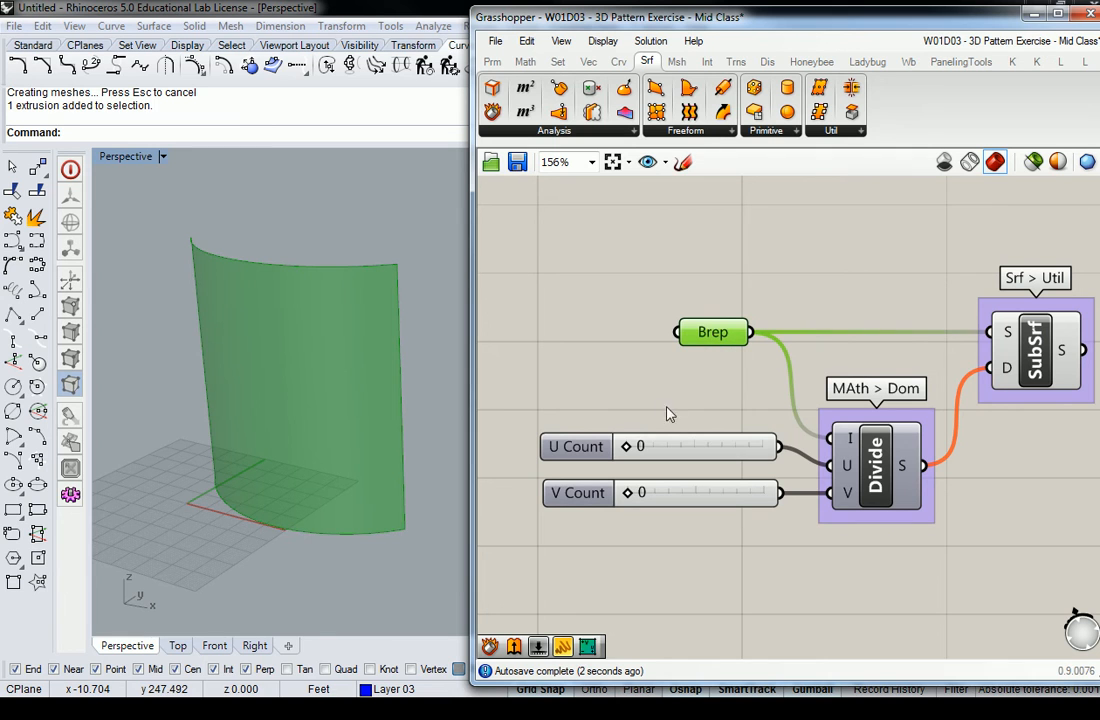
left_click_drag(628, 446, 681, 446)
left_click_drag(630, 492, 688, 498)
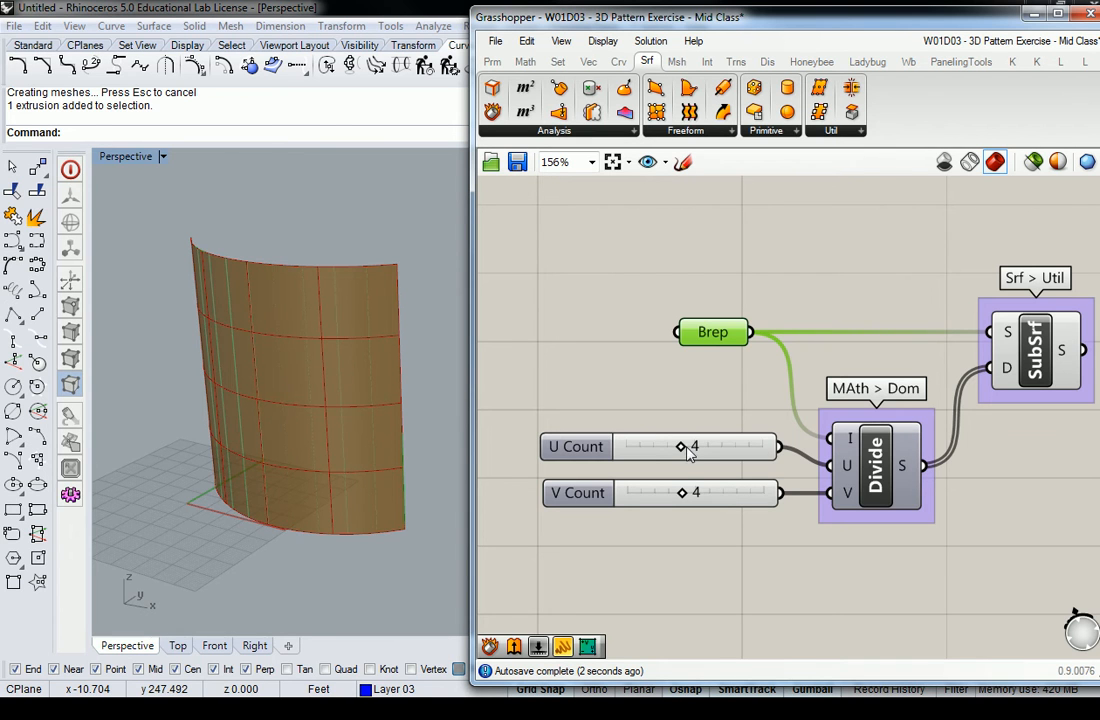
left_click_drag(683, 450, 708, 452)
left_click(793, 290)
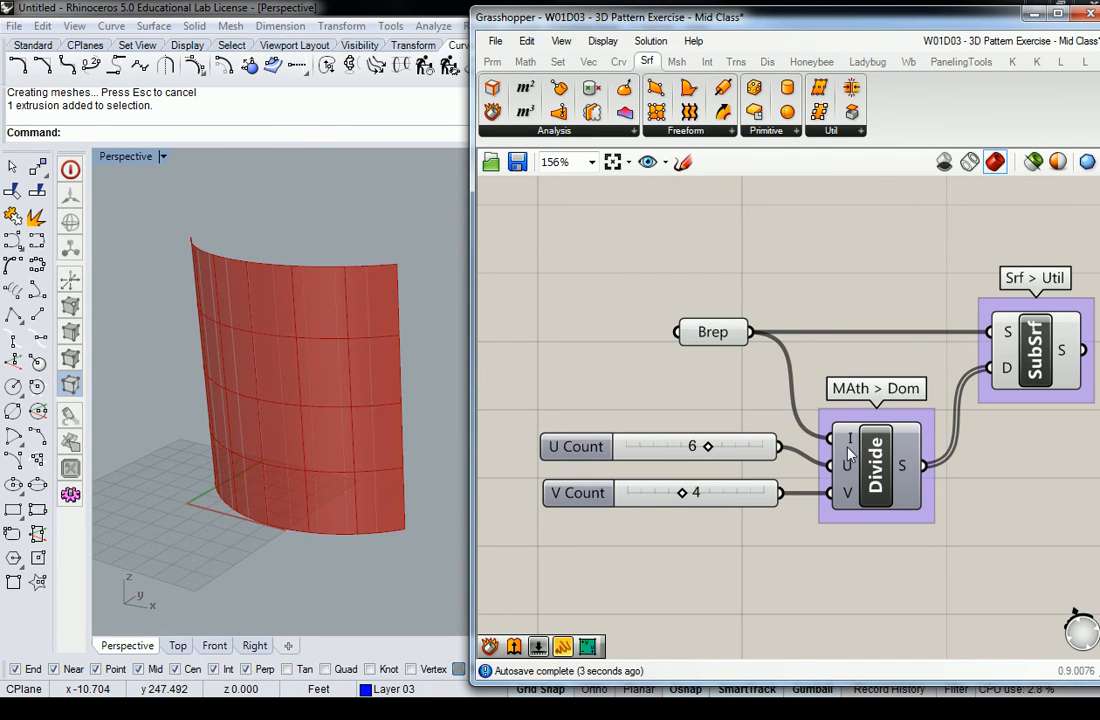
Turn off the preview of the Brep parameter.
right_click_drag(966, 369, 862, 394)
left_click(930, 385)
left_click(694, 300)
left_click(607, 358)
right_click(607, 358)
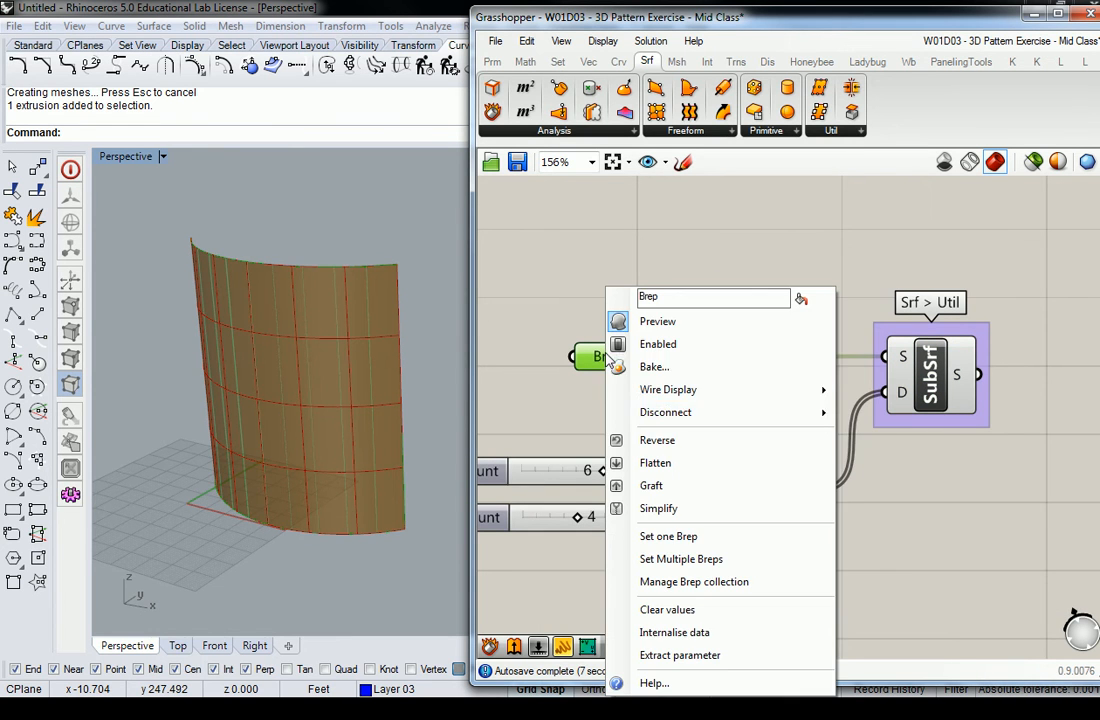
left_click(674, 328)
left_click(674, 330)
Examine the subdivided curved wall in the Rhino Perspective and Top views.
right_click_drag(373, 302, 295, 425)
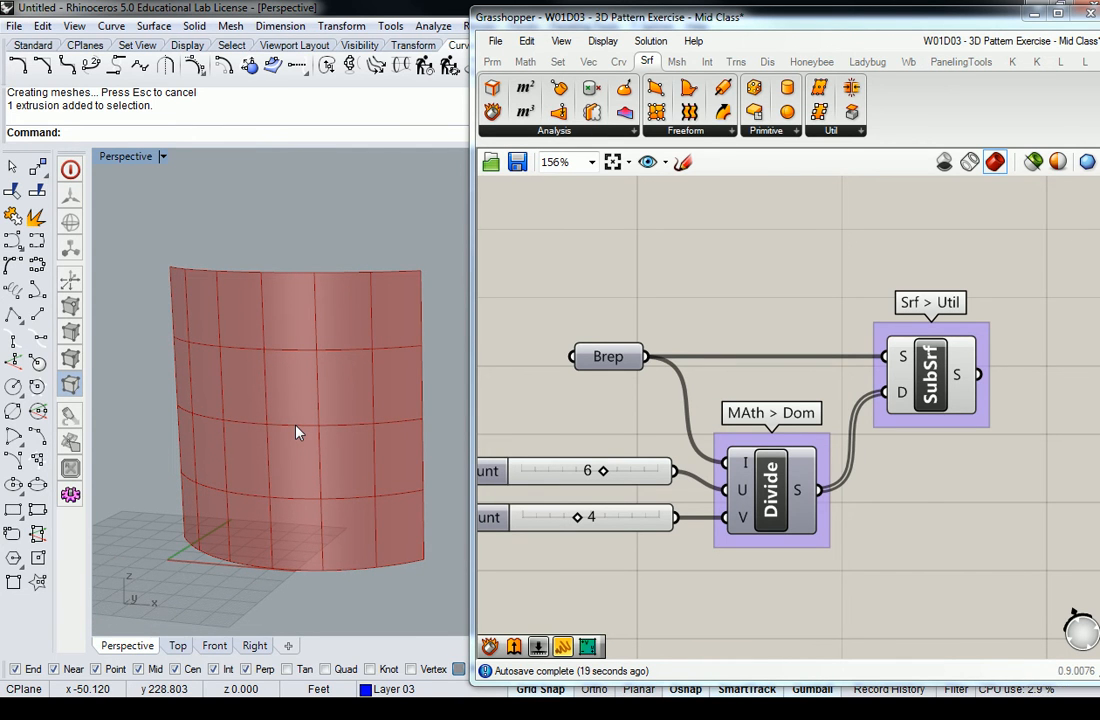
double_click(127, 156)
scroll(218, 286, "up", 9)
right_click_drag(236, 282, 193, 297)
scroll(218, 286, "down", 3)
right_click_drag(298, 304, 228, 331)
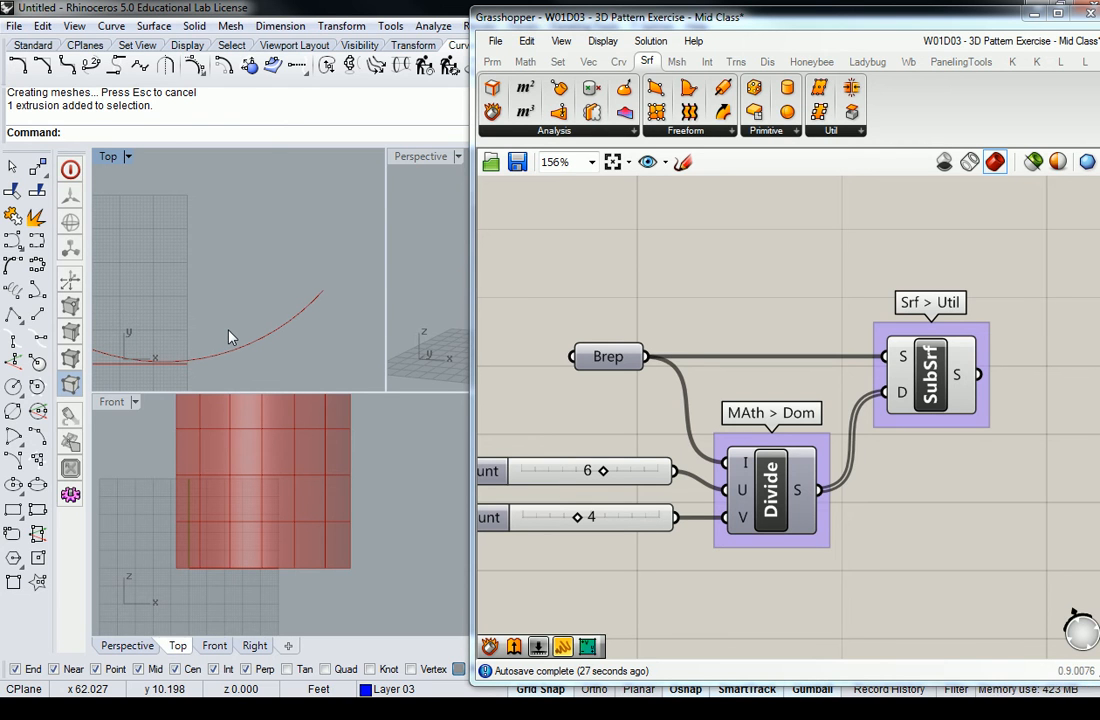
right_click_drag(216, 346, 234, 331)
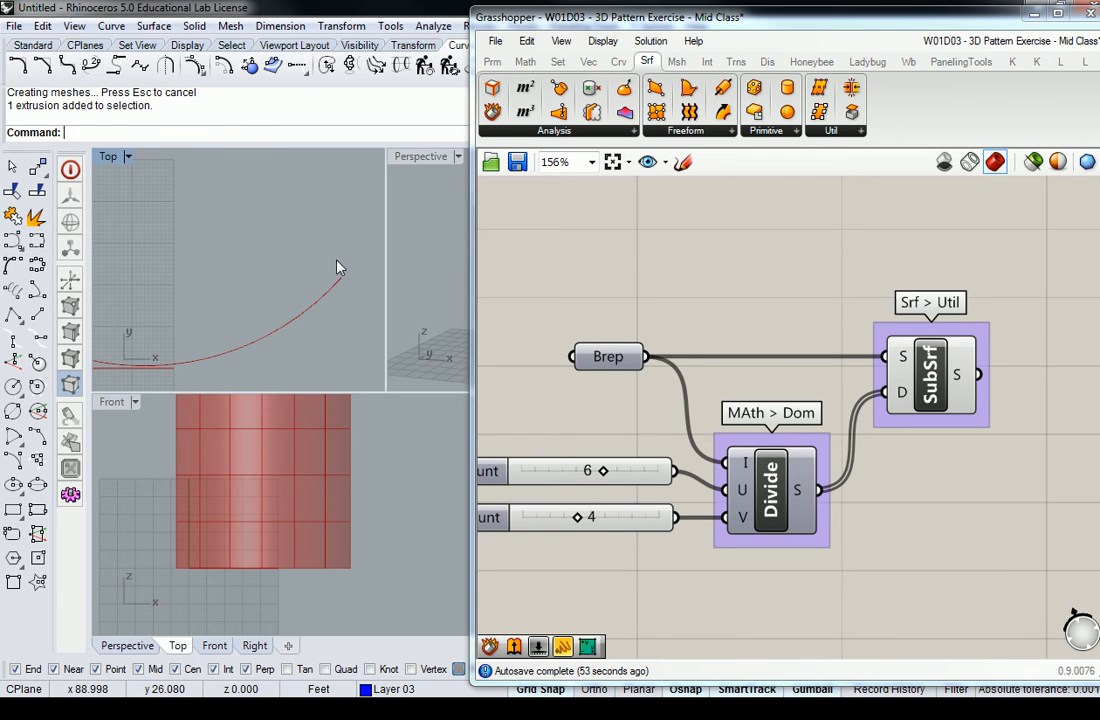
Place a Deconstruct Brep component beside the Isotrim group and wire Isotrim's S output to its B input.
right_click_drag(761, 314, 728, 317)
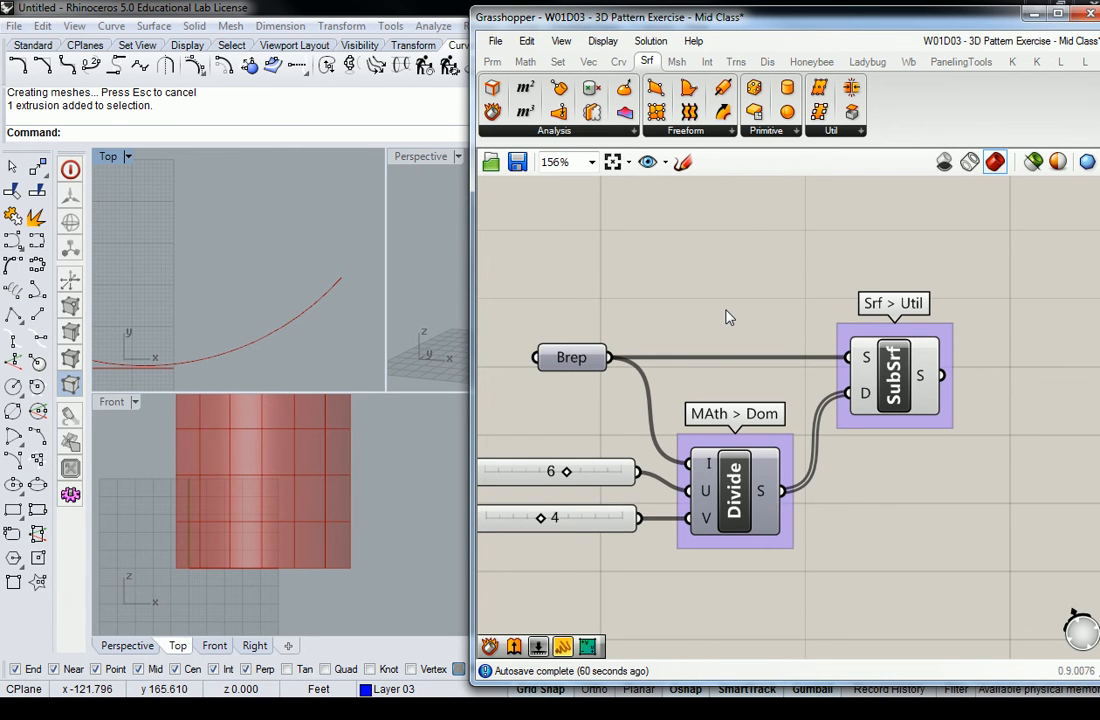
right_click_drag(843, 332, 698, 352)
right_click_drag(921, 400, 830, 413)
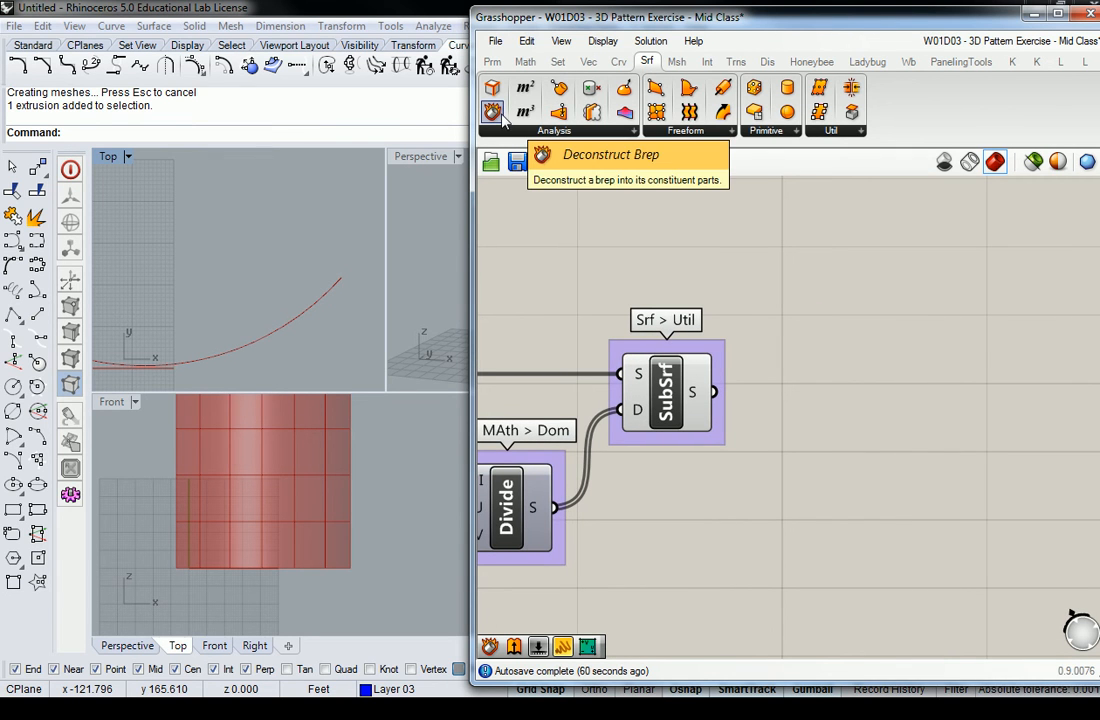
left_click_drag(503, 118, 798, 394)
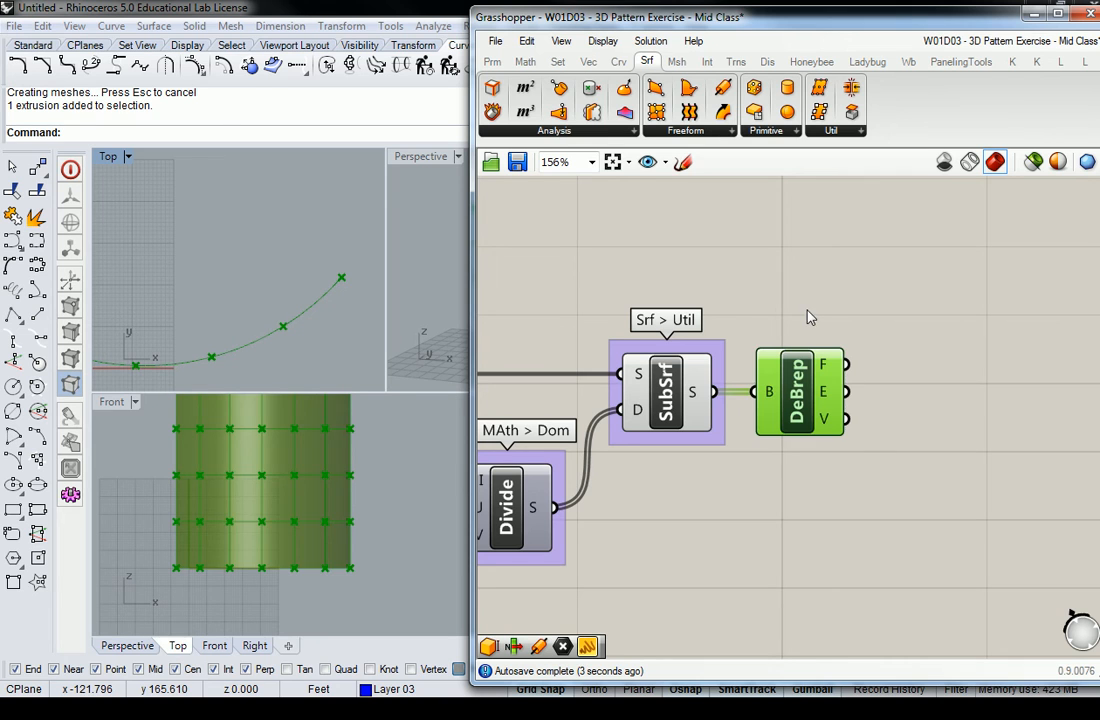
Group the Deconstruct Brep component and label the group "Srf > Analysis".
key("ctrl+g")
right_click(809, 342)
left_click(864, 349)
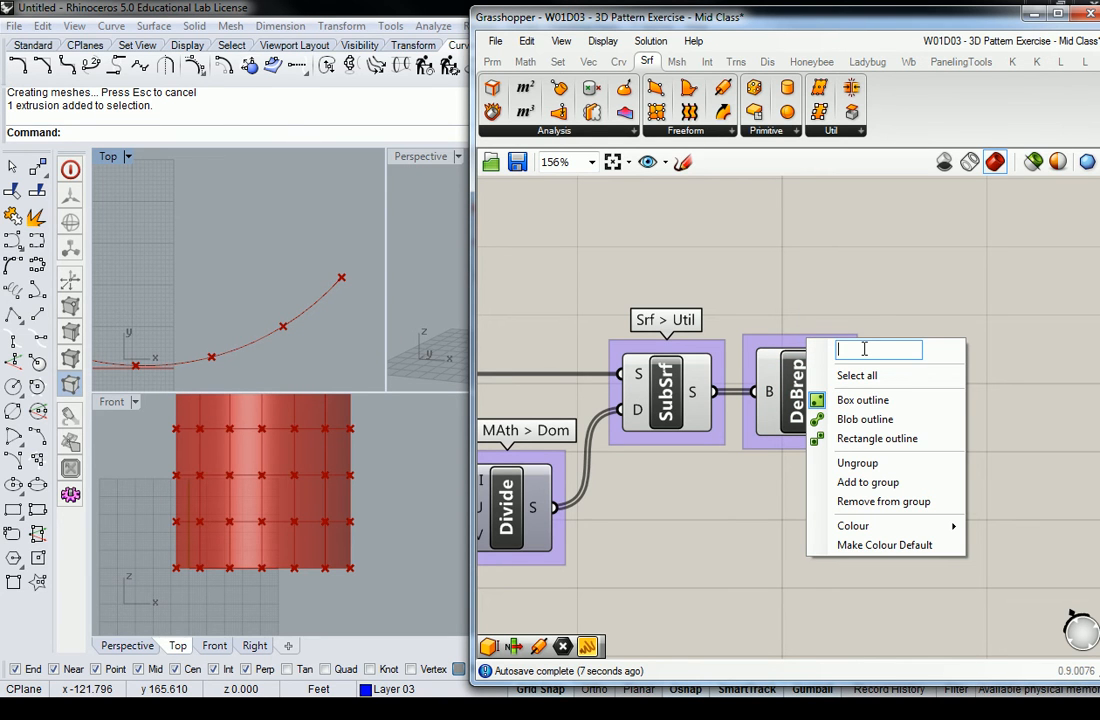
type("Srf > Ana")
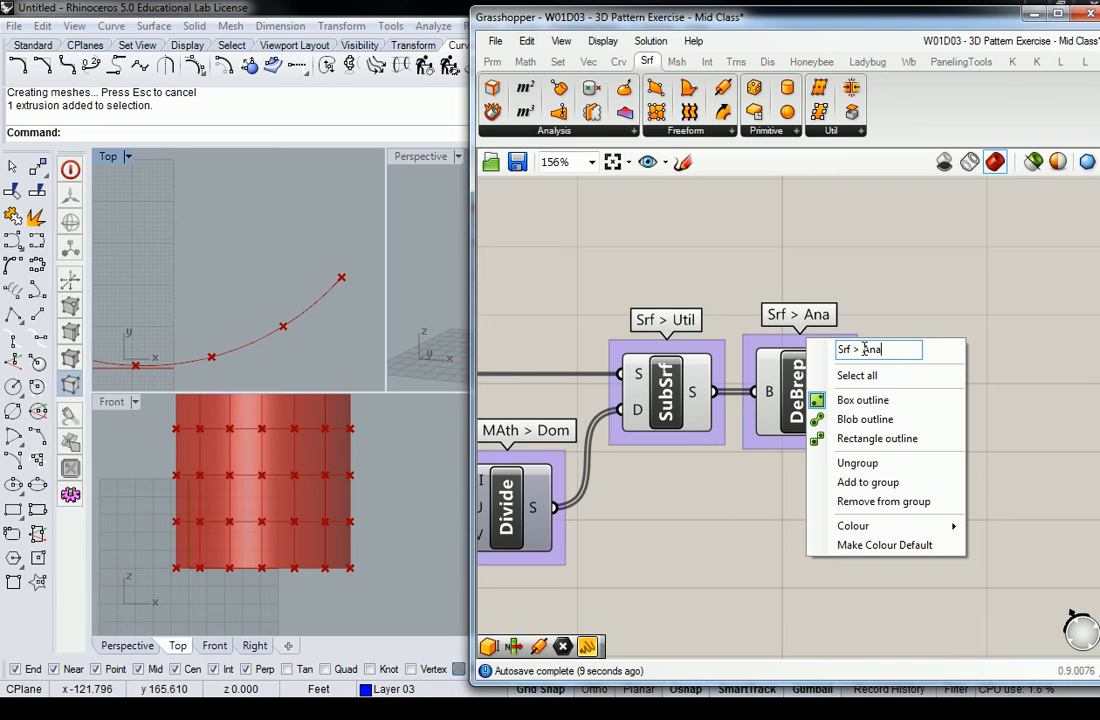
type("lysis")
key("Return")
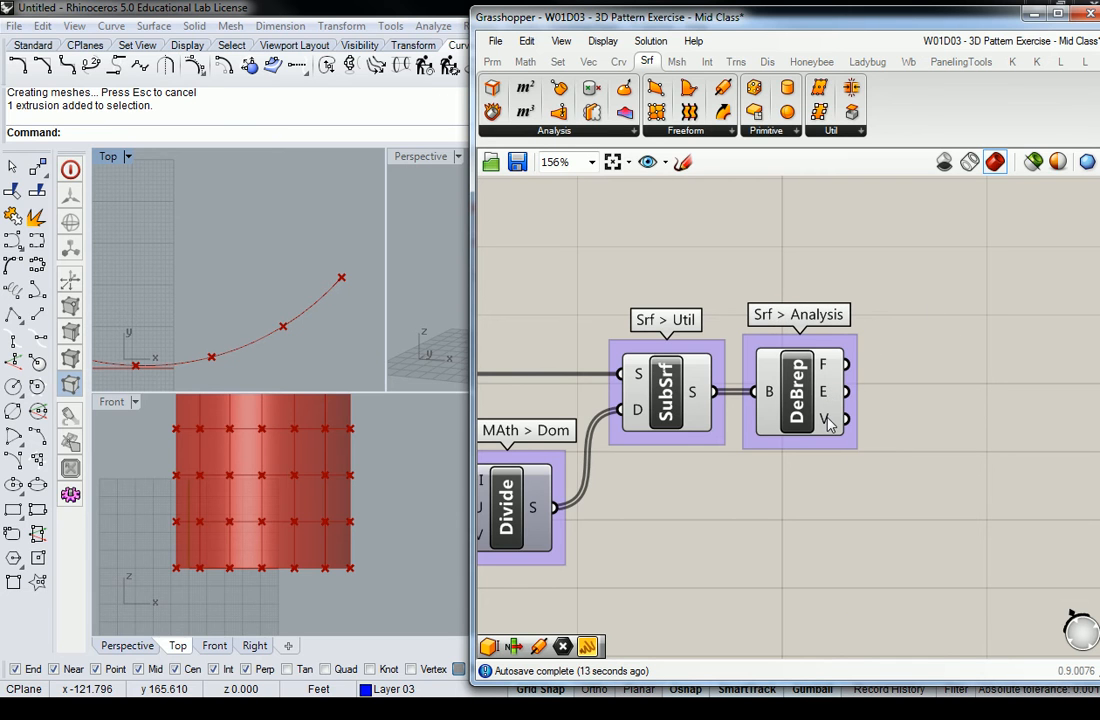
Inspect Deconstruct Brep's vertices output and view the panel corner points up close in the Perspective view.
mouse_move(830, 423)
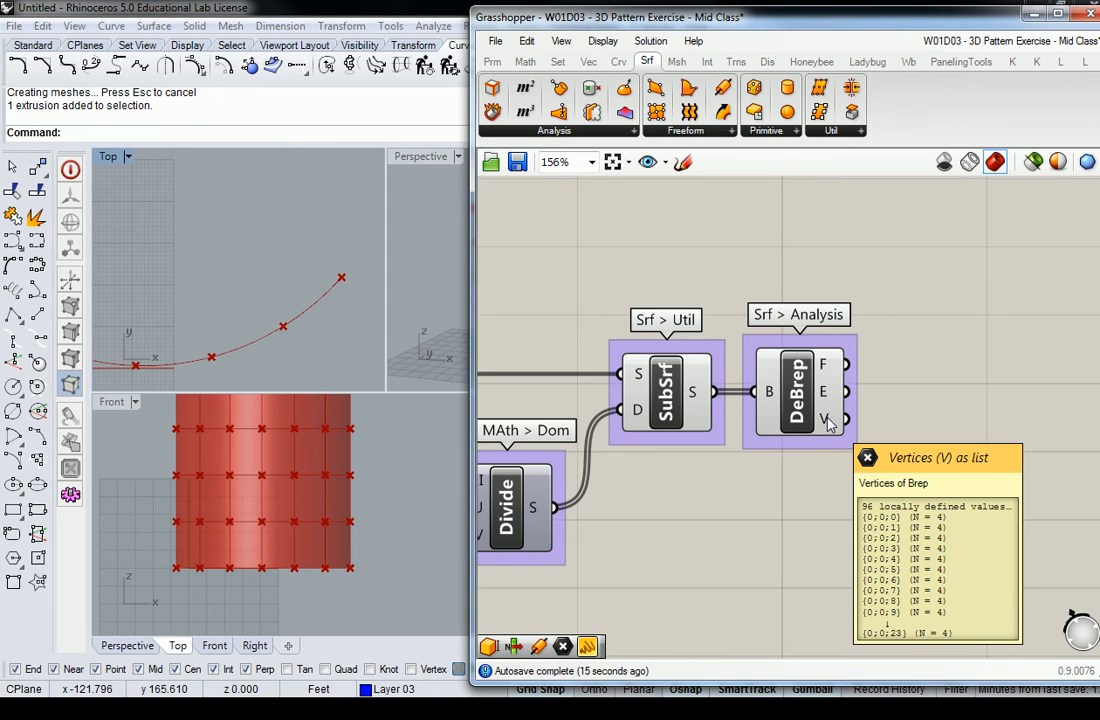
right_click_drag(359, 287, 333, 283)
left_click(408, 156)
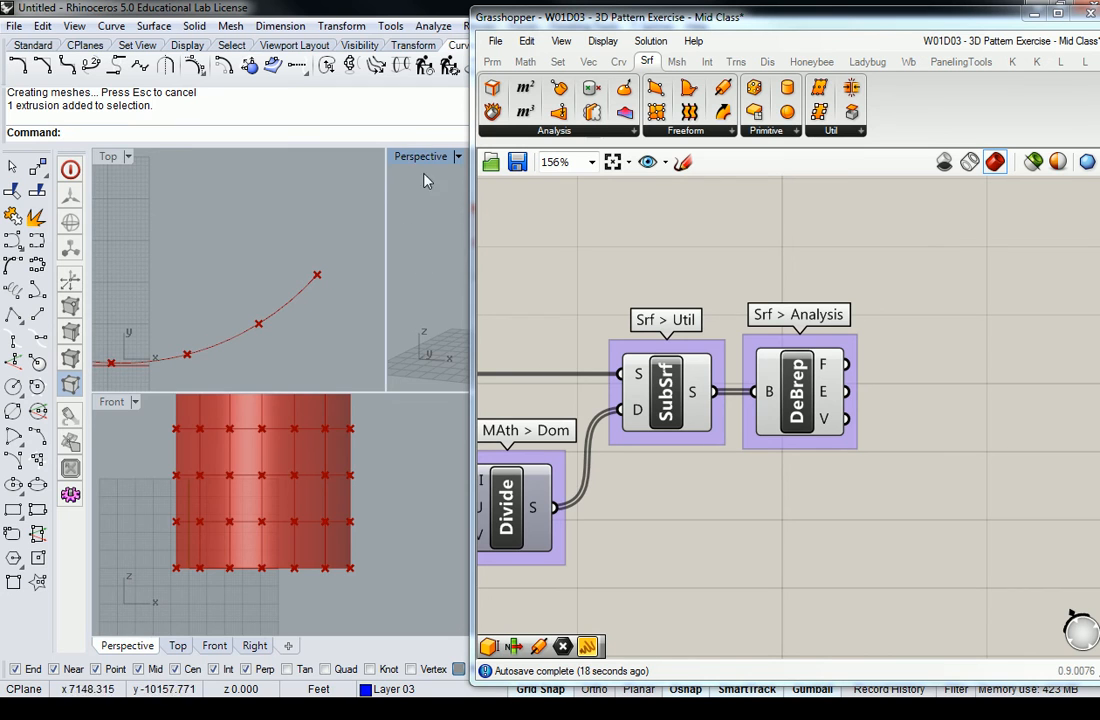
double_click(410, 156)
right_click_drag(368, 327, 333, 328)
scroll(340, 320, "up", 5)
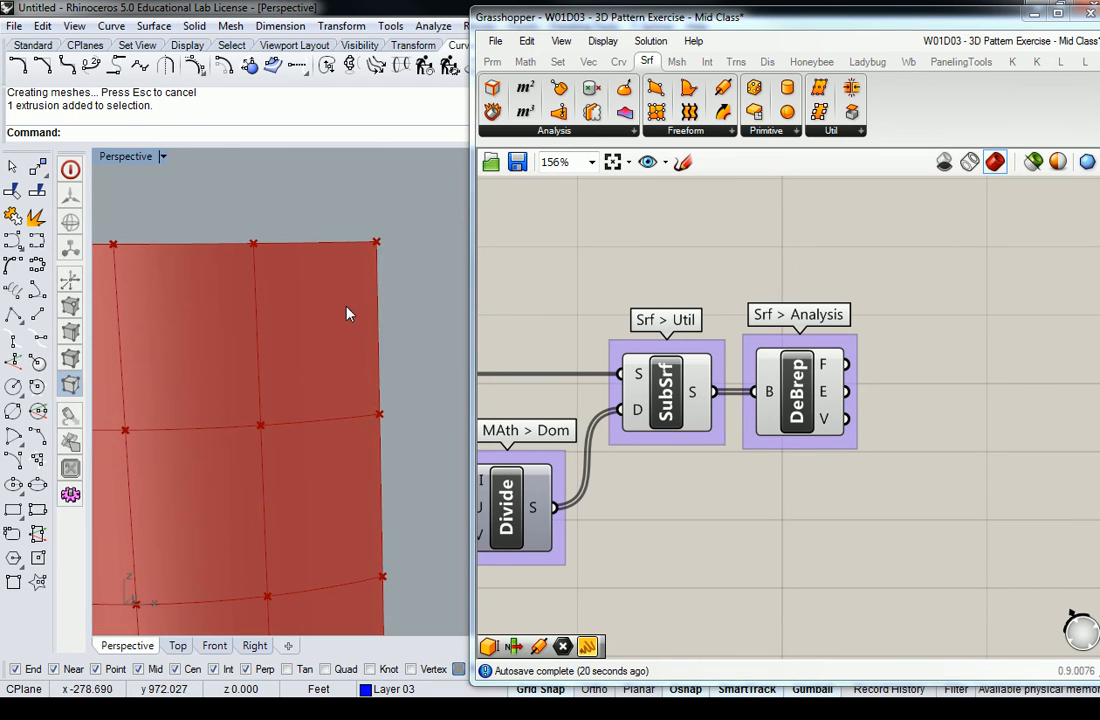
Turn off the preview of the Isotrim component.
left_click(805, 388)
left_click(697, 264)
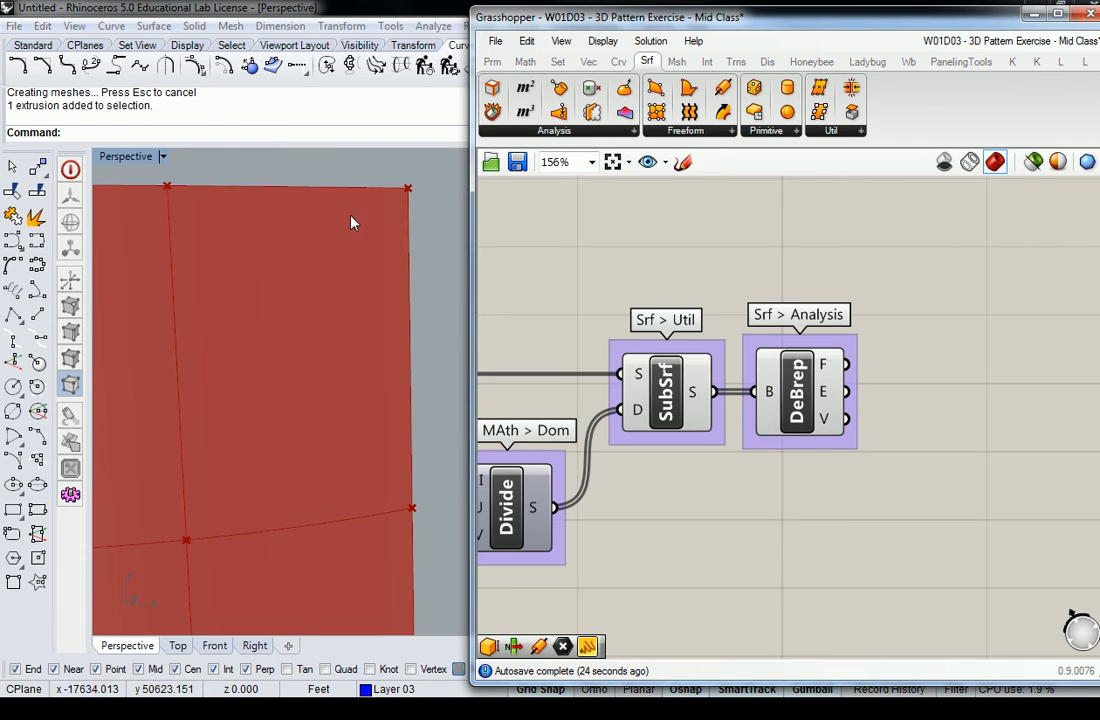
right_click(693, 383)
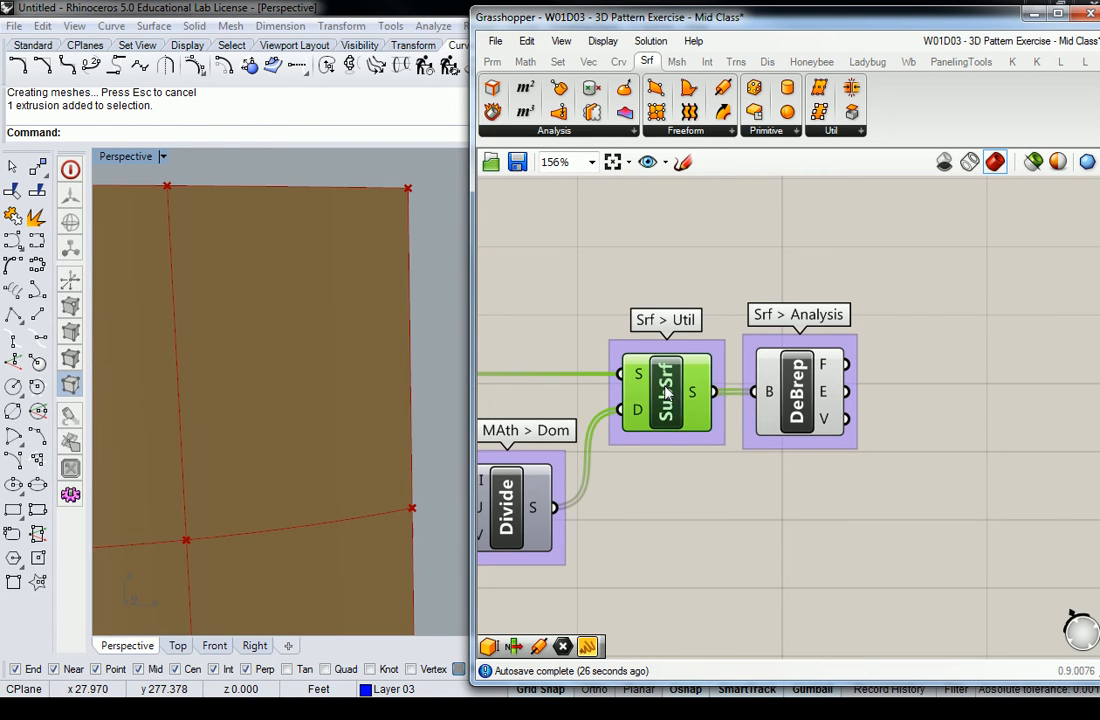
left_click(700, 422)
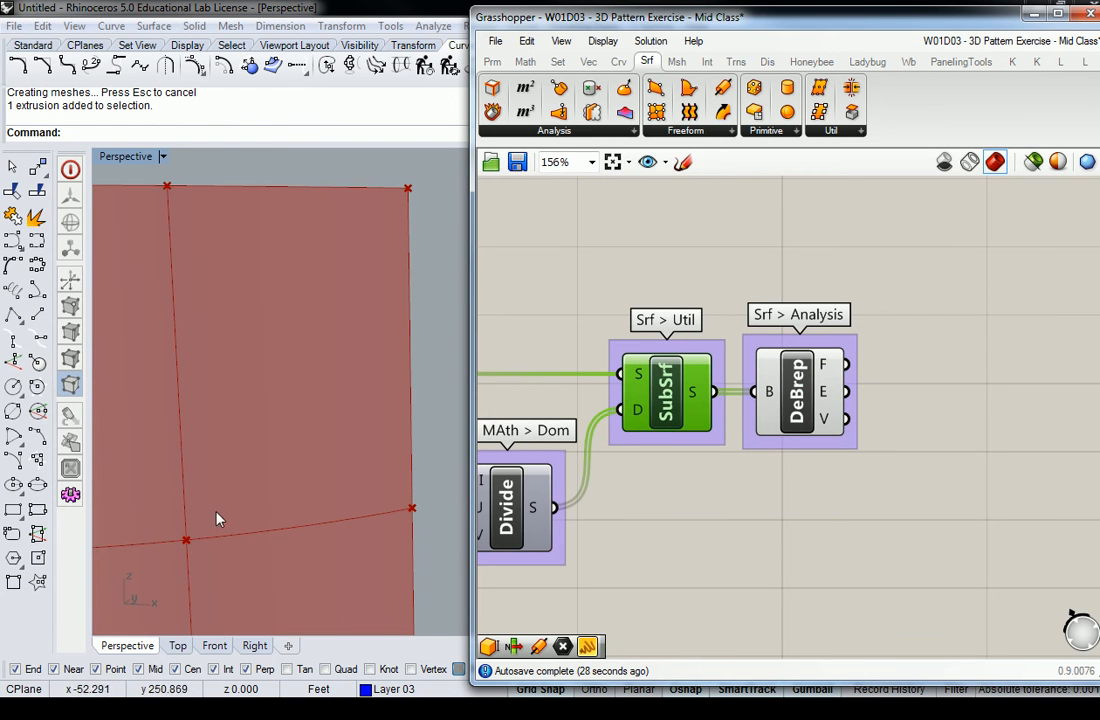
Examine how the panels' corner points follow the wall's curve in the Top and Perspective views.
mouse_move(828, 398)
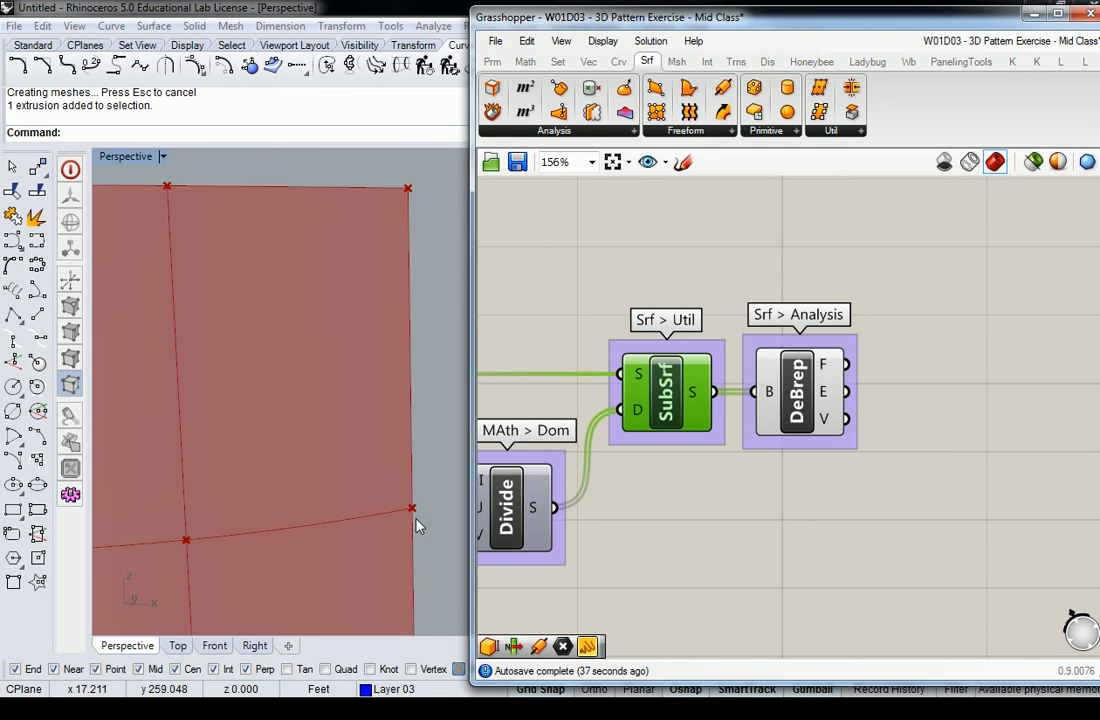
mouse_move(830, 423)
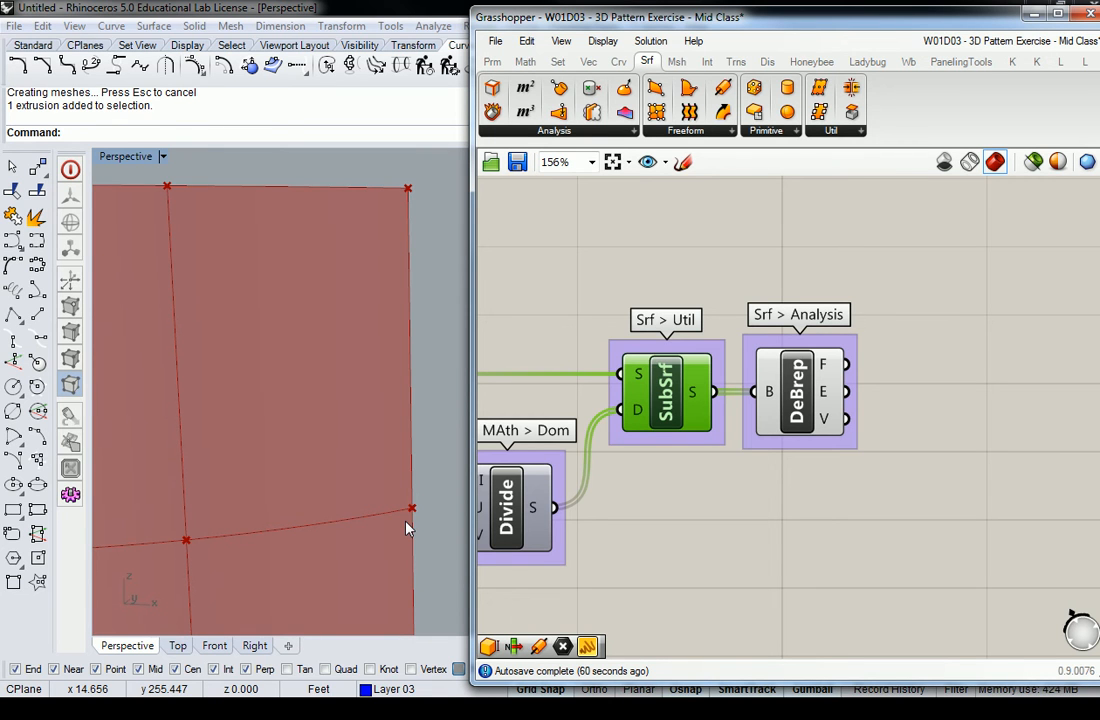
right_click_drag(358, 216, 231, 321)
double_click(125, 156)
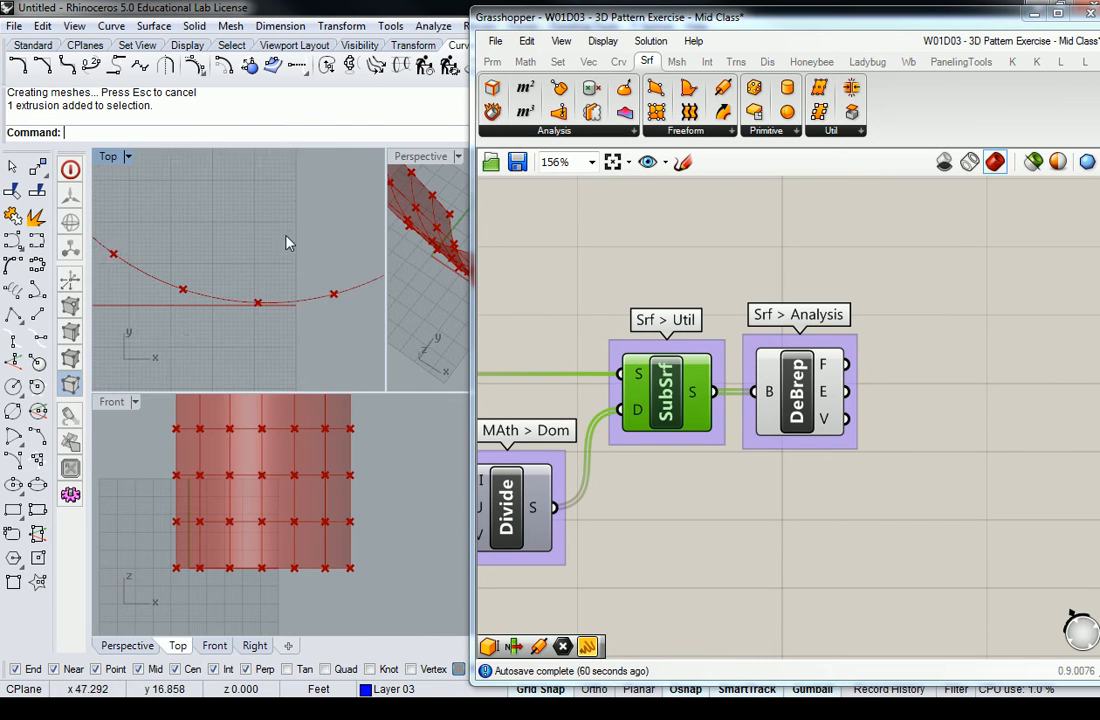
scroll(255, 293, "down", 3)
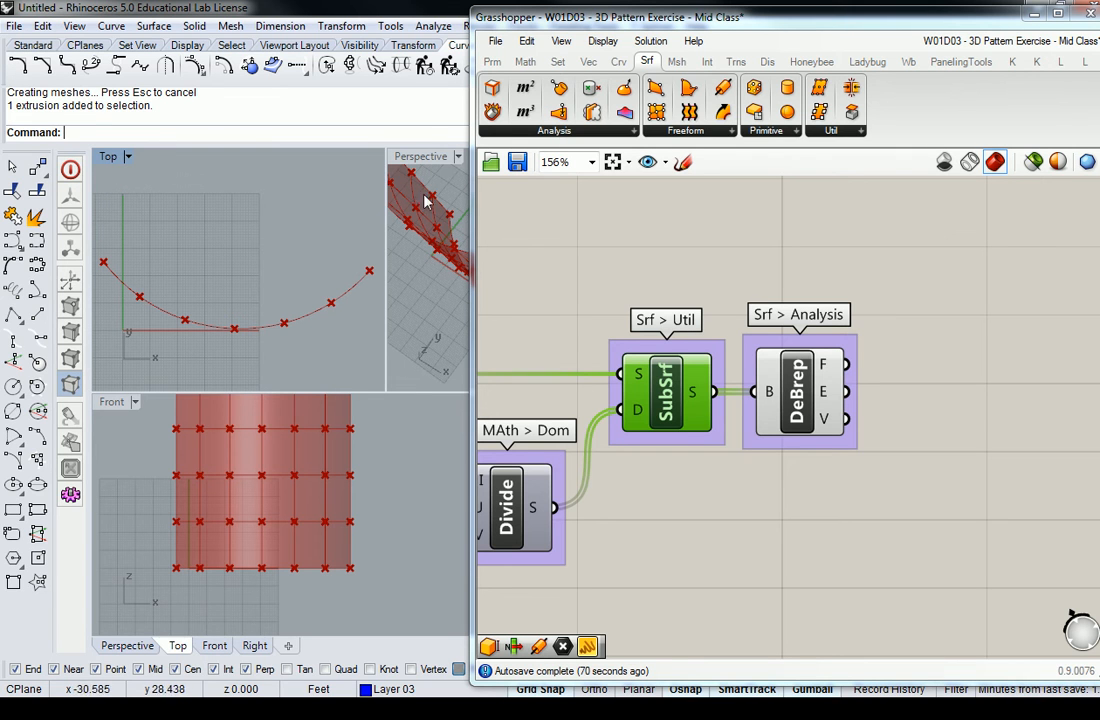
double_click(421, 157)
right_click_drag(309, 334, 350, 320)
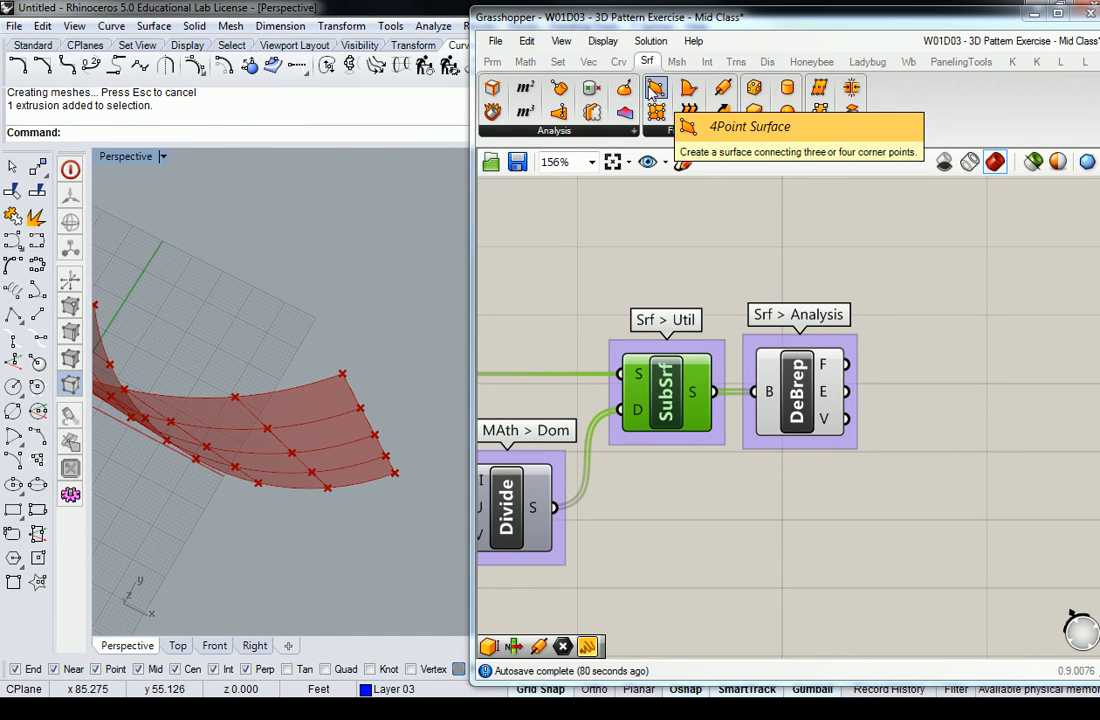
left_click(714, 134)
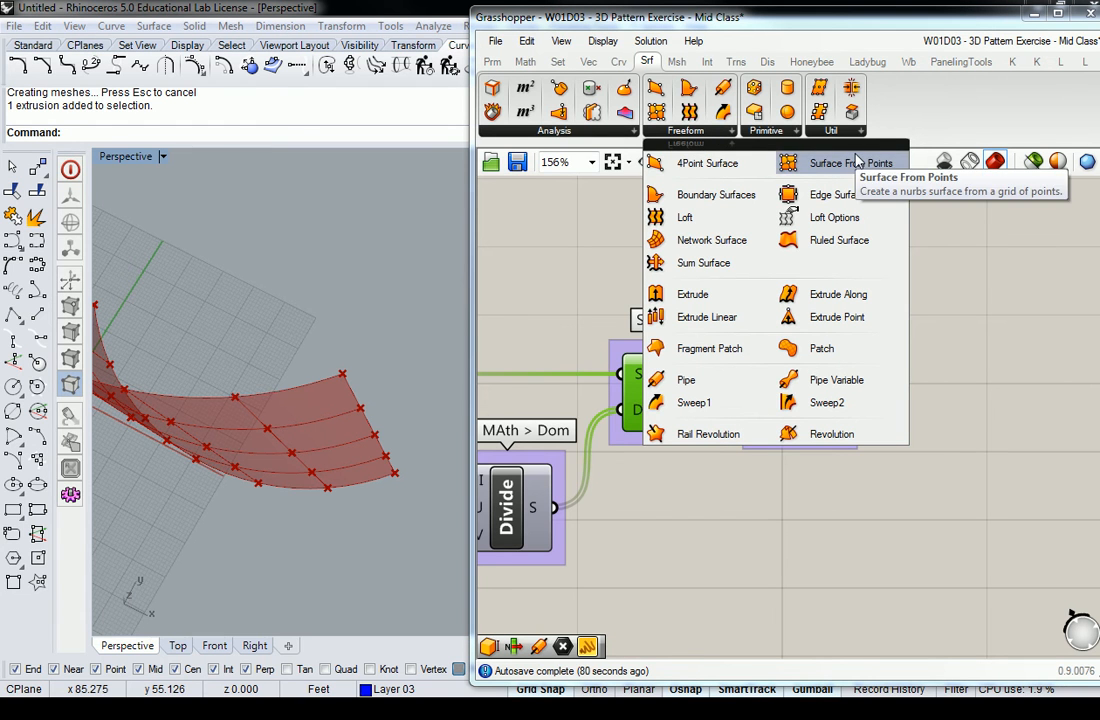
left_click_drag(693, 163, 950, 310)
right_click_drag(946, 340, 870, 370)
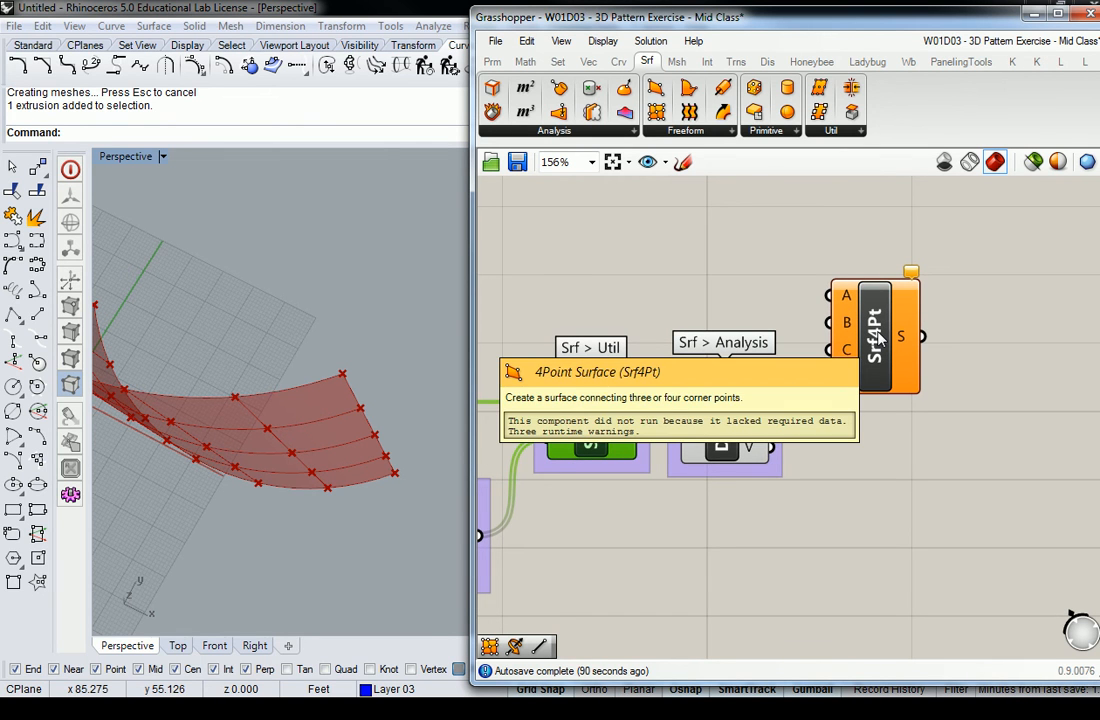
left_click(876, 336)
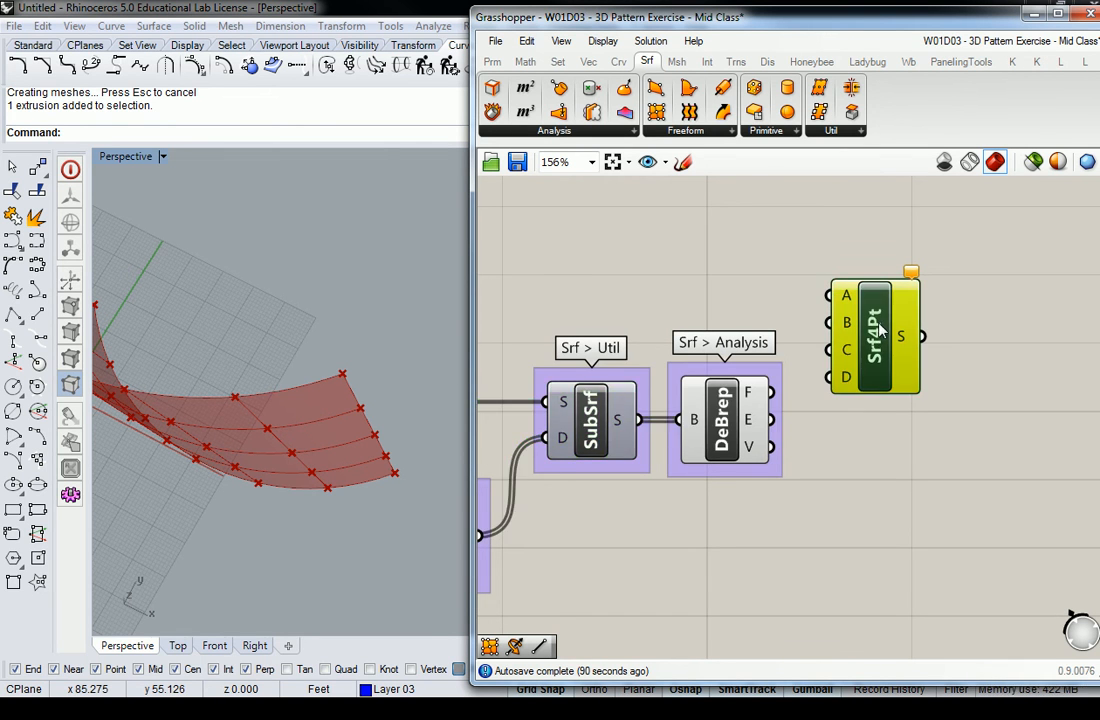
key("Delete")
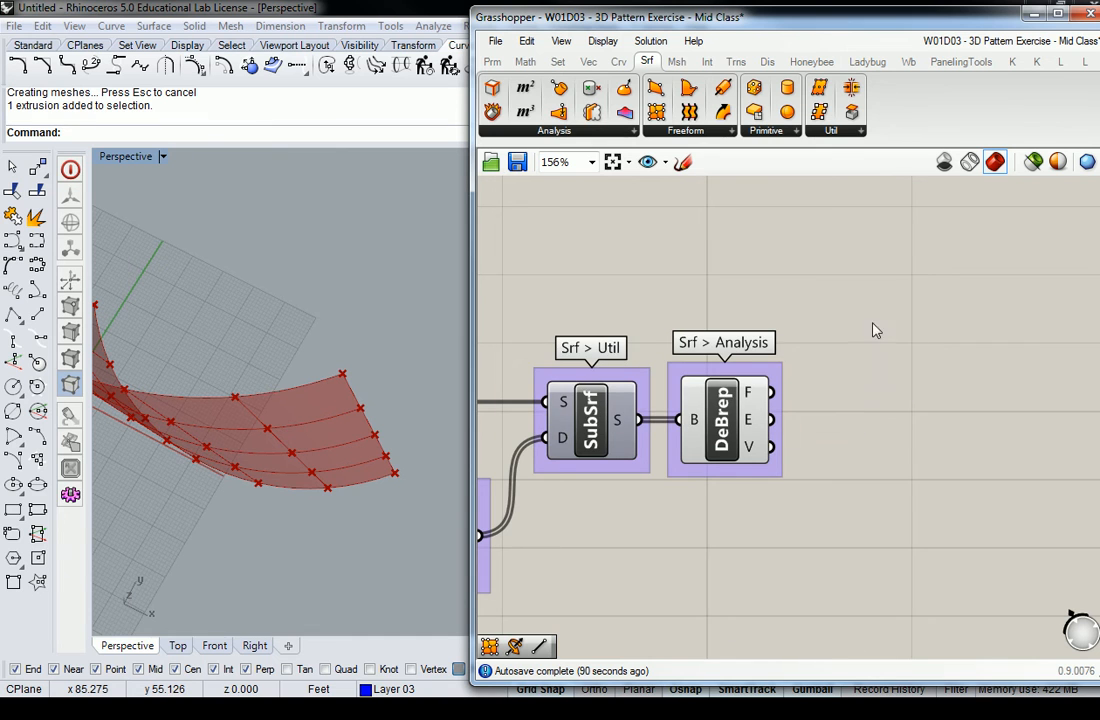
Place a Surface From Points component beside the Deconstruct Brep group and wire Deconstruct Brep's V output to its P input.
left_click(700, 131)
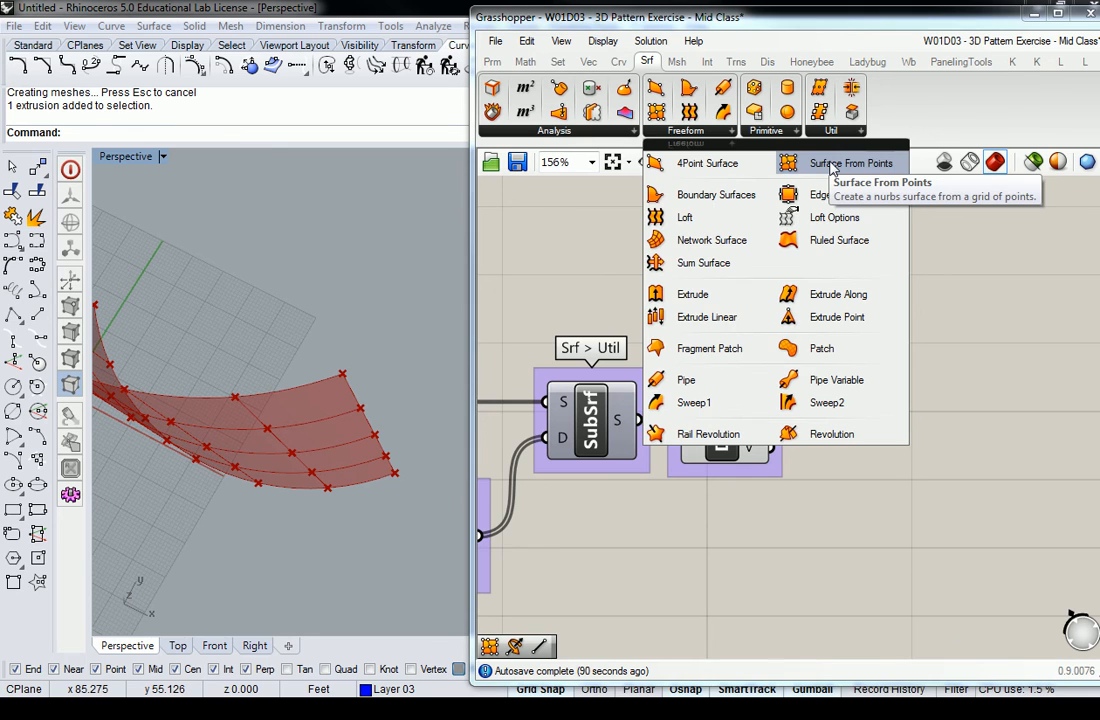
left_click_drag(831, 170, 925, 370)
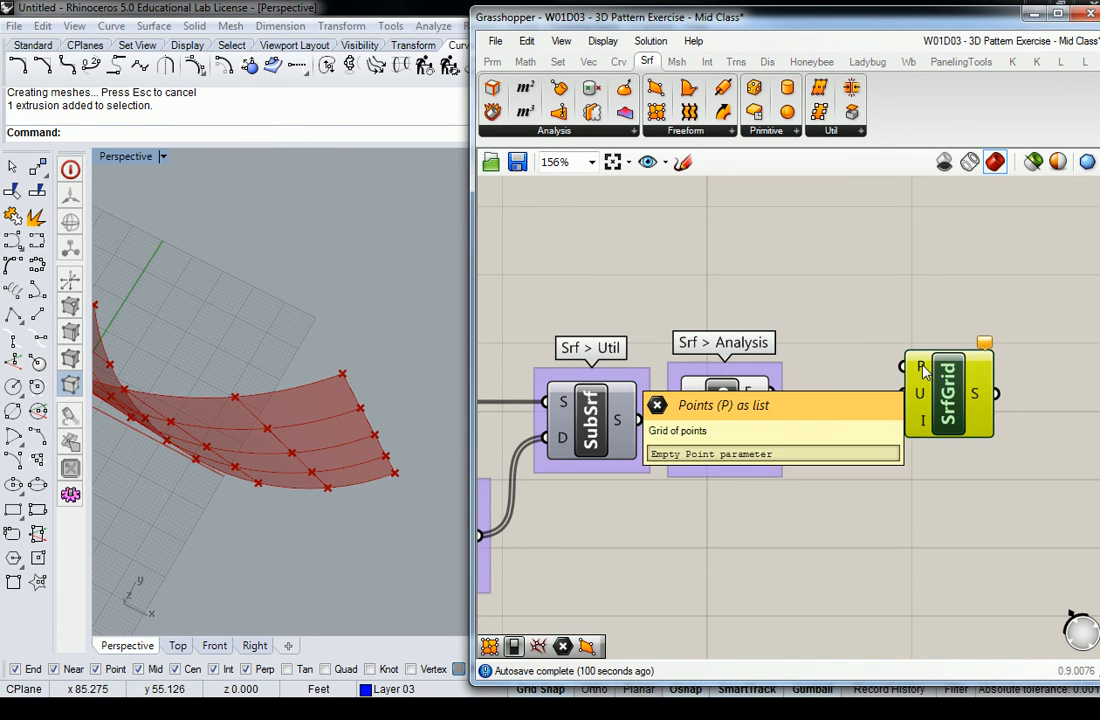
left_click_drag(932, 392, 906, 470)
left_click(840, 477)
left_click_drag(771, 447, 930, 493)
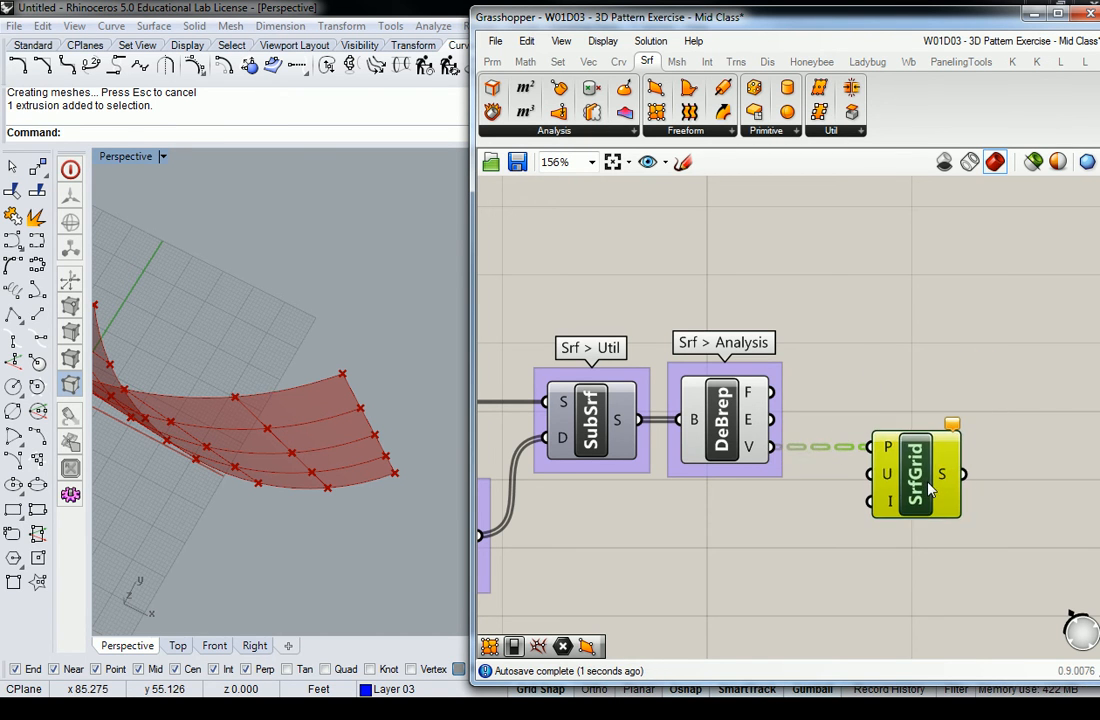
Put the Surface From Points component in its own group.
scroll(947, 428, "up", 3)
mouse_move(947, 428)
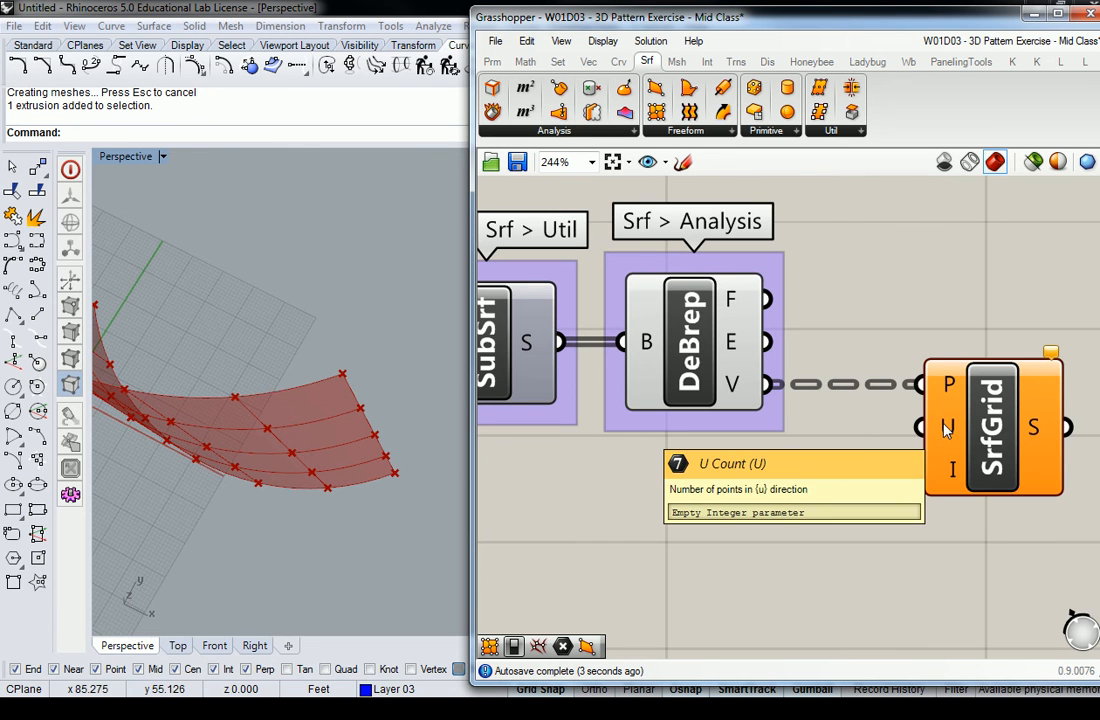
left_click(977, 406)
key("ctrl+g")
left_click(972, 308)
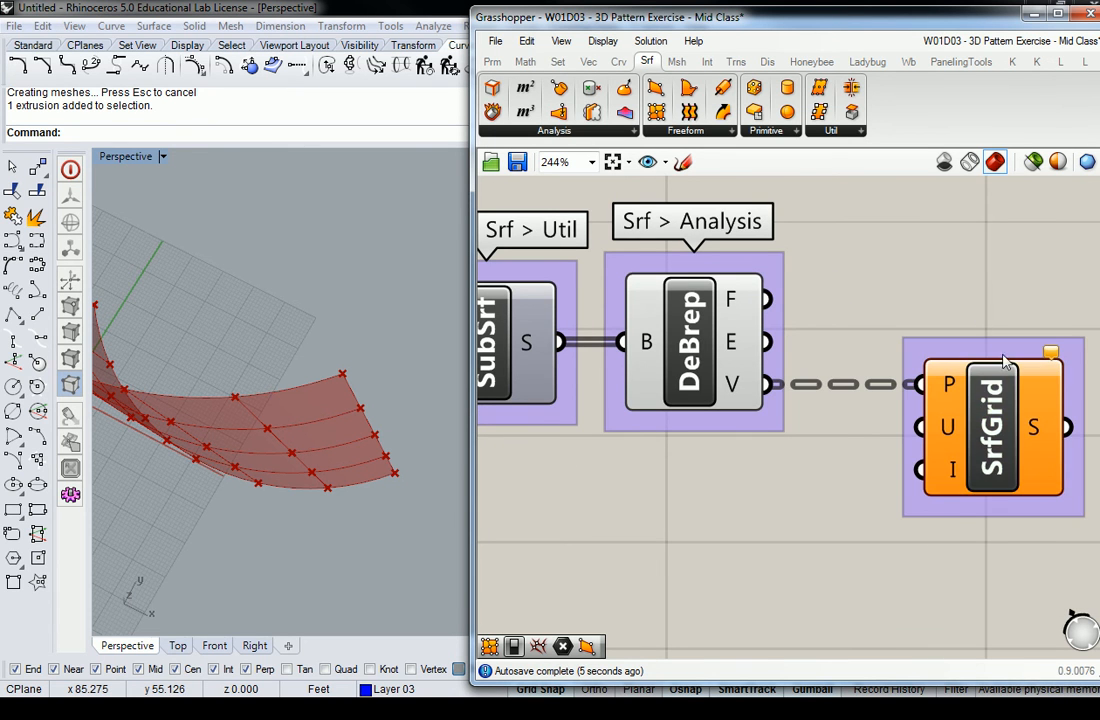
Label the Surface From Points component's group "Srf > Frfm".
right_click(997, 355)
type("Srf")
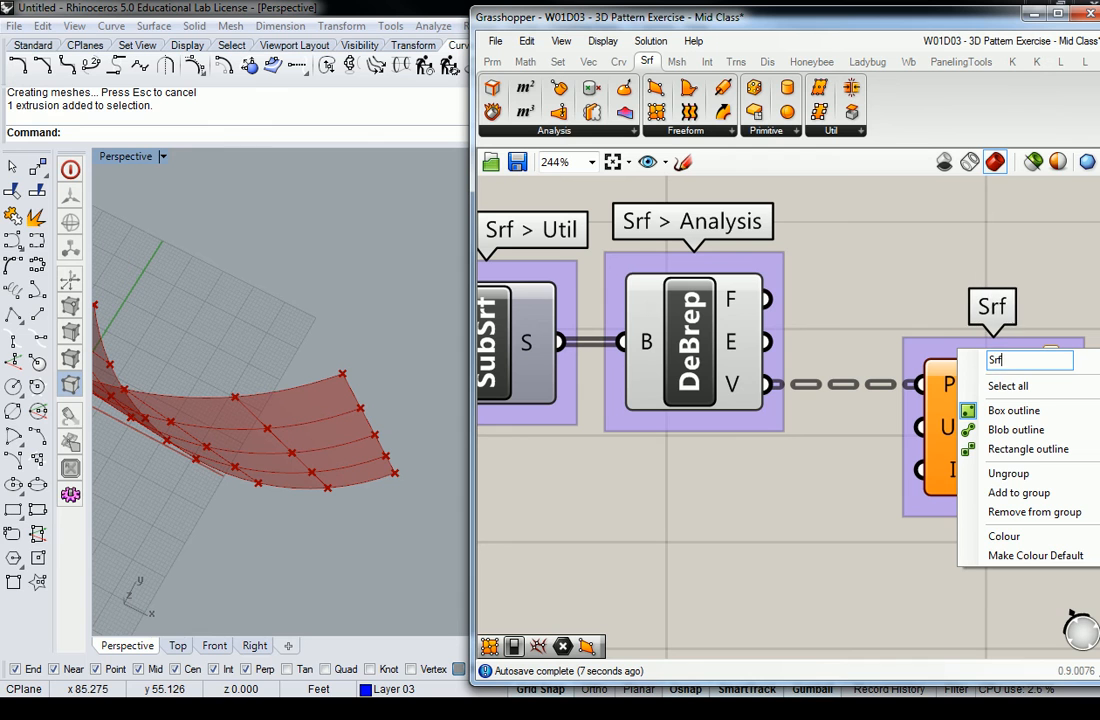
type(" > Frfm")
key("Return")
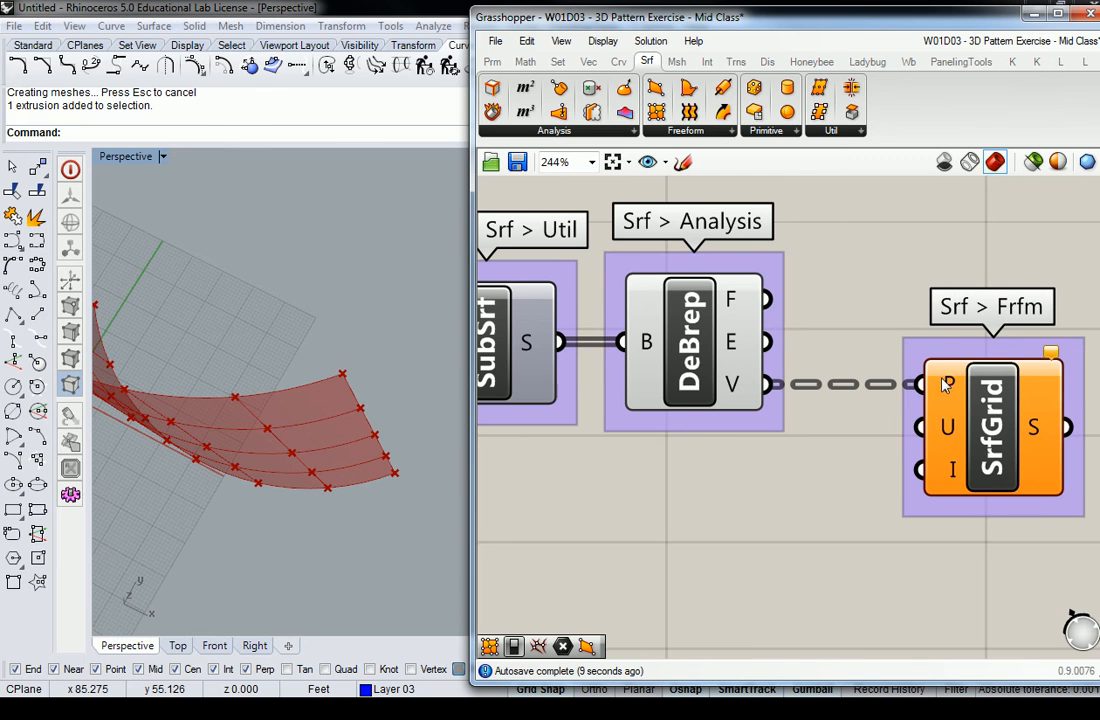
Add an integer number slider ranging from 0 to 4 and wire it to the U input of Surface From Points.
mouse_move(954, 441)
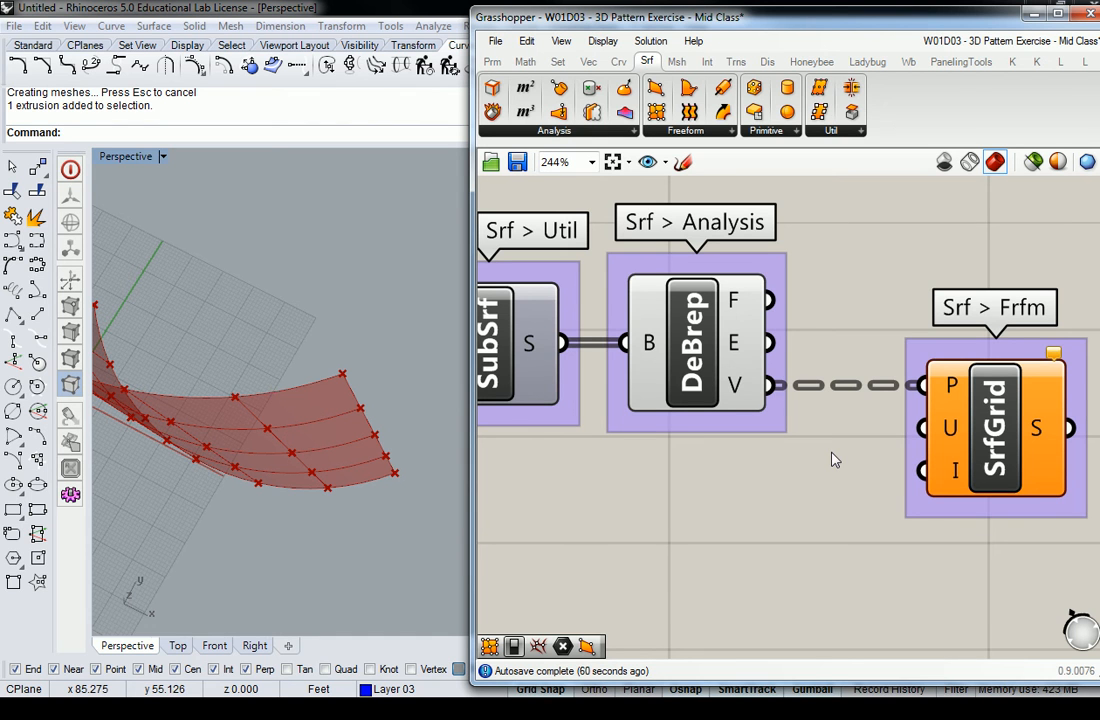
double_click(728, 504)
type("0<4")
key("Return")
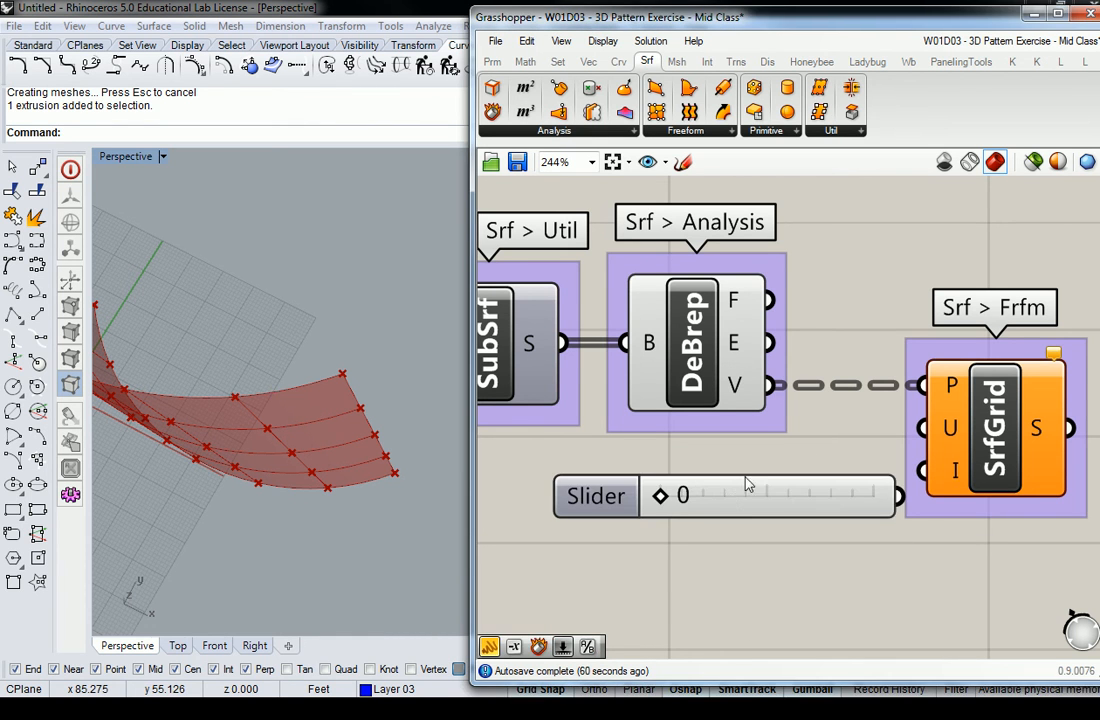
left_click_drag(728, 504, 603, 500)
left_click_drag(775, 492, 912, 430)
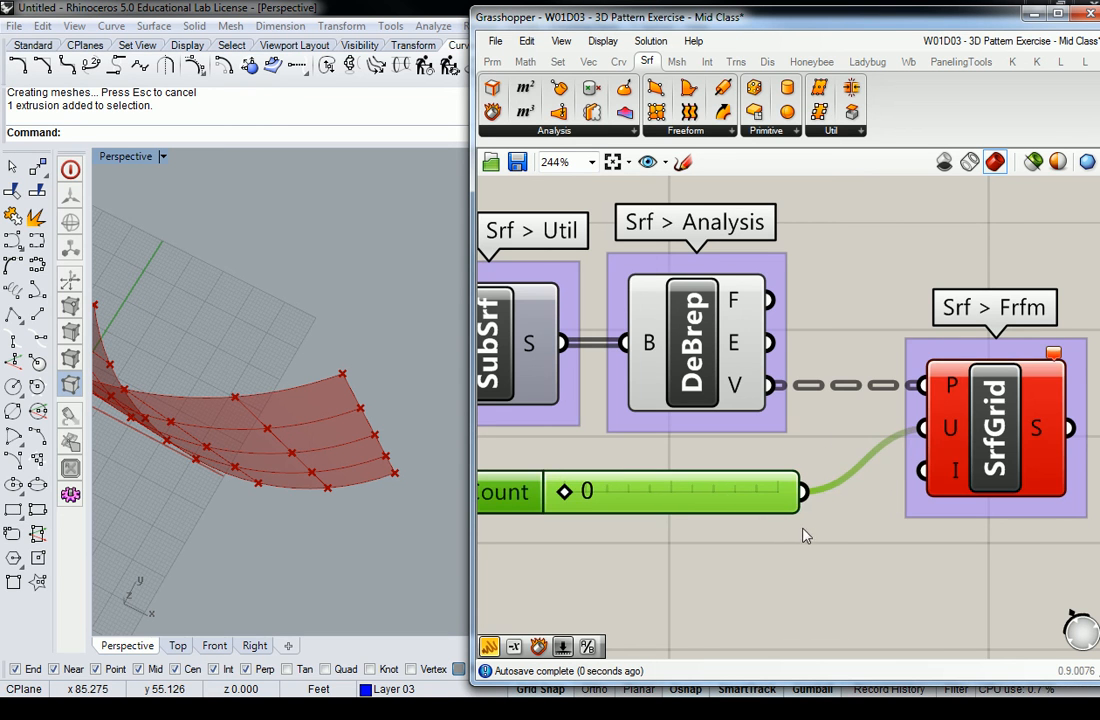
Check the error on Surface From Points and set the U Count slider feeding it to 2.
right_click_drag(850, 526, 967, 450)
scroll(885, 473, "down", 2)
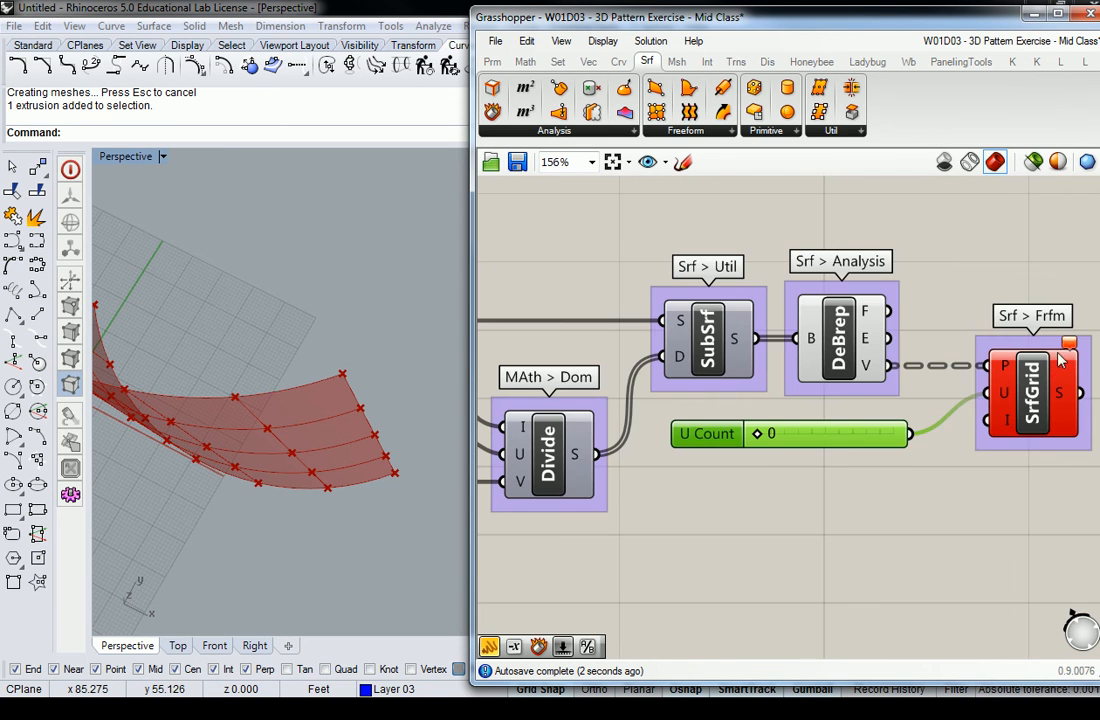
mouse_move(1072, 347)
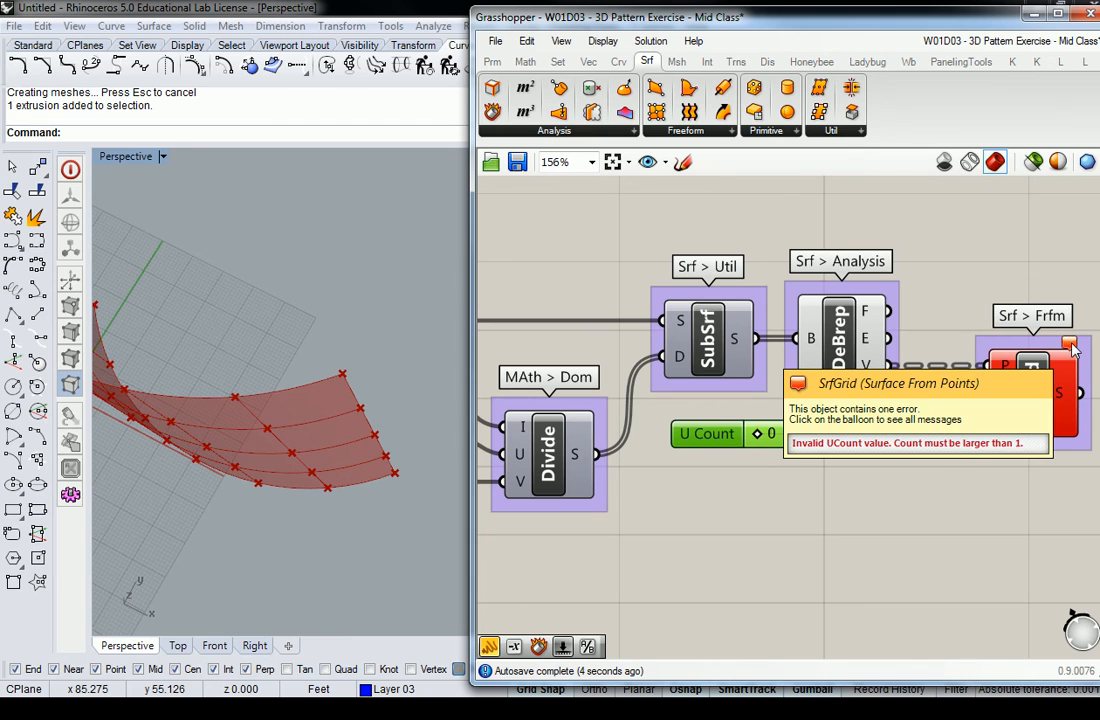
left_click_drag(760, 434, 790, 434)
mouse_move(1068, 346)
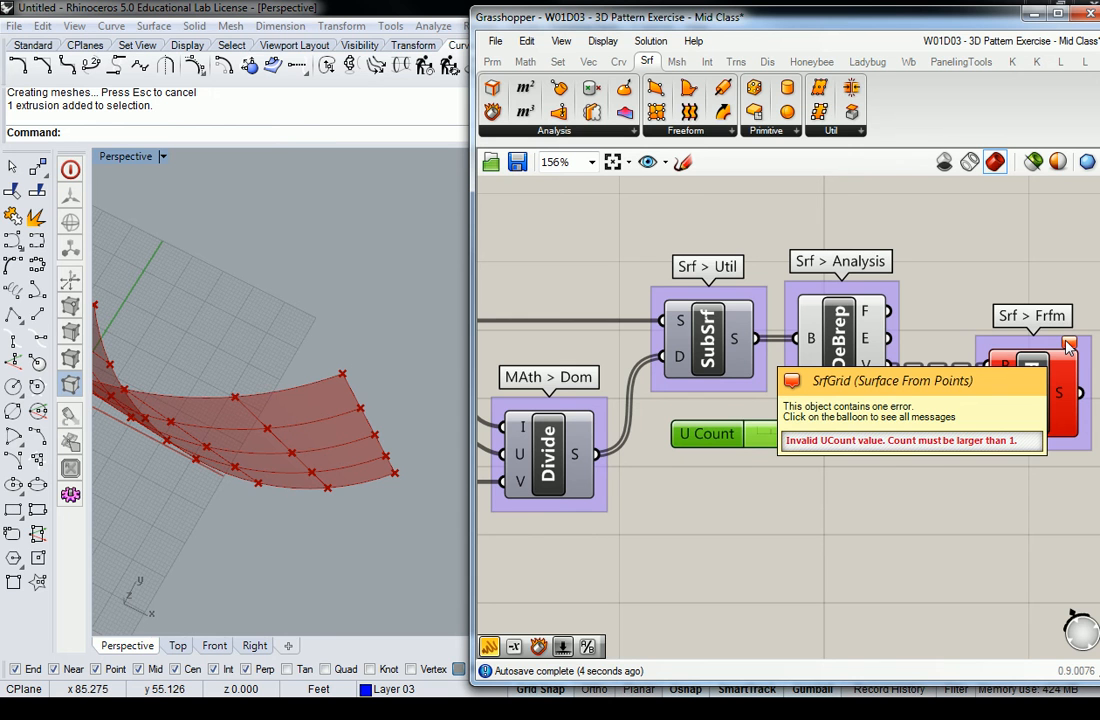
left_click_drag(789, 434, 826, 434)
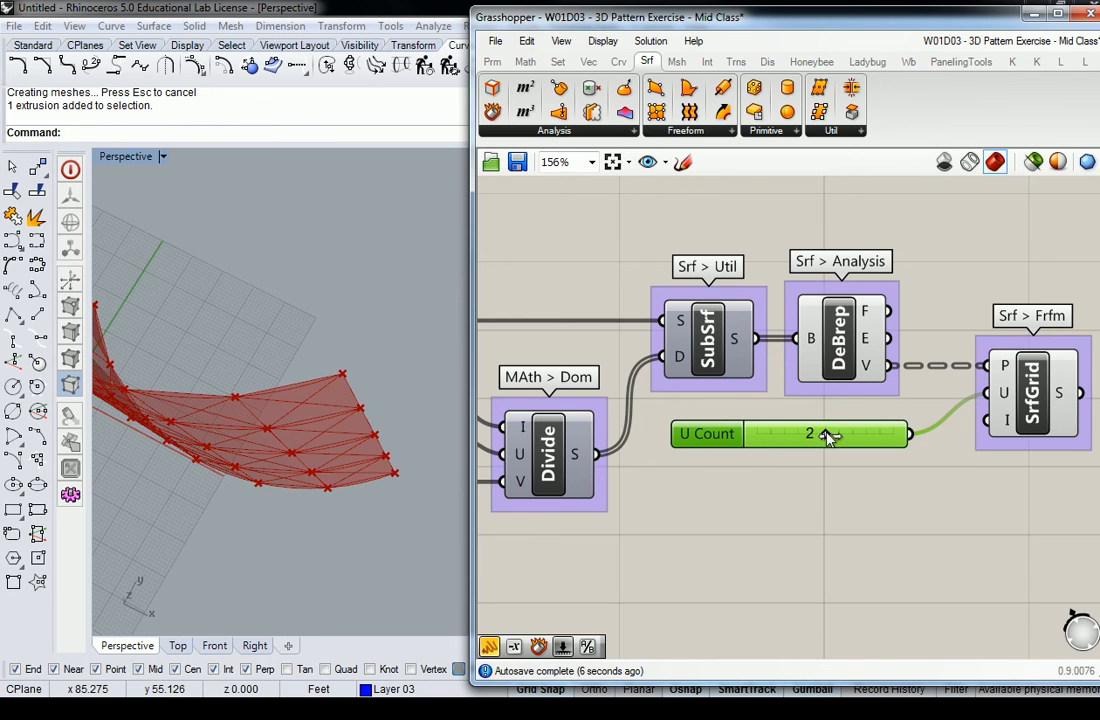
Turn off the preview of the Deconstruct Brep component and look closely at the rebuilt panels in the Perspective view.
right_click_drag(293, 386, 383, 422)
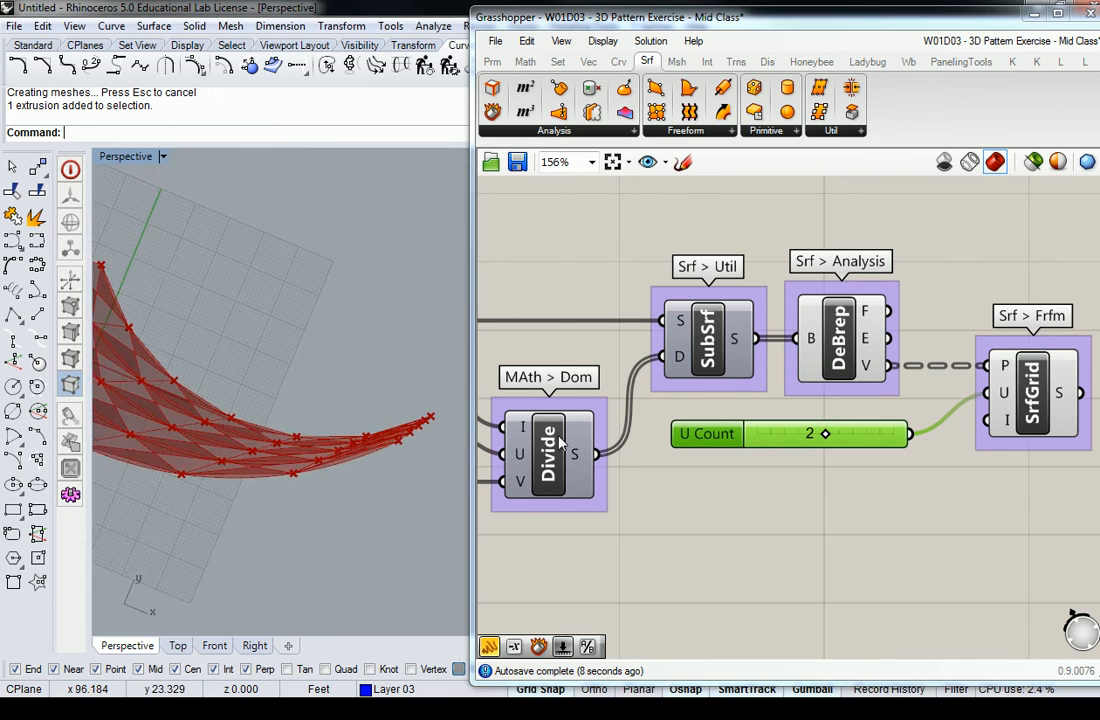
right_click_drag(1032, 372, 1008, 334)
left_click_drag(706, 398, 731, 390)
left_click(820, 300)
right_click(838, 288)
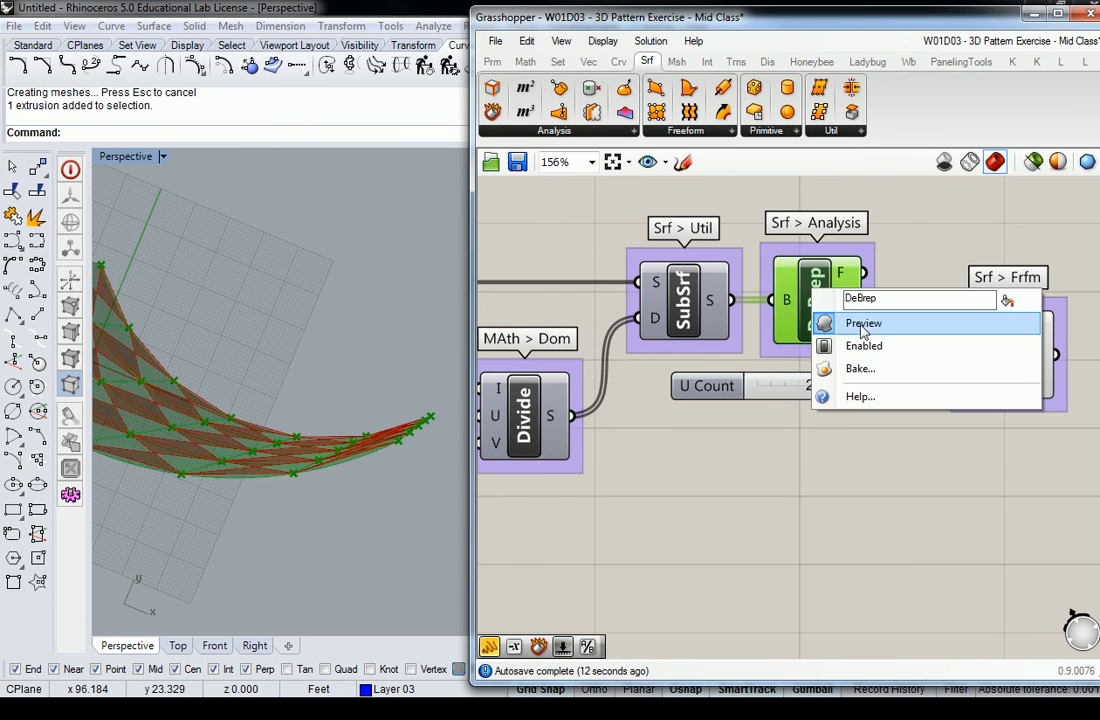
left_click(935, 320)
right_click_drag(336, 503, 372, 370)
scroll(346, 393, "up", 2)
scroll(360, 390, "up", 2)
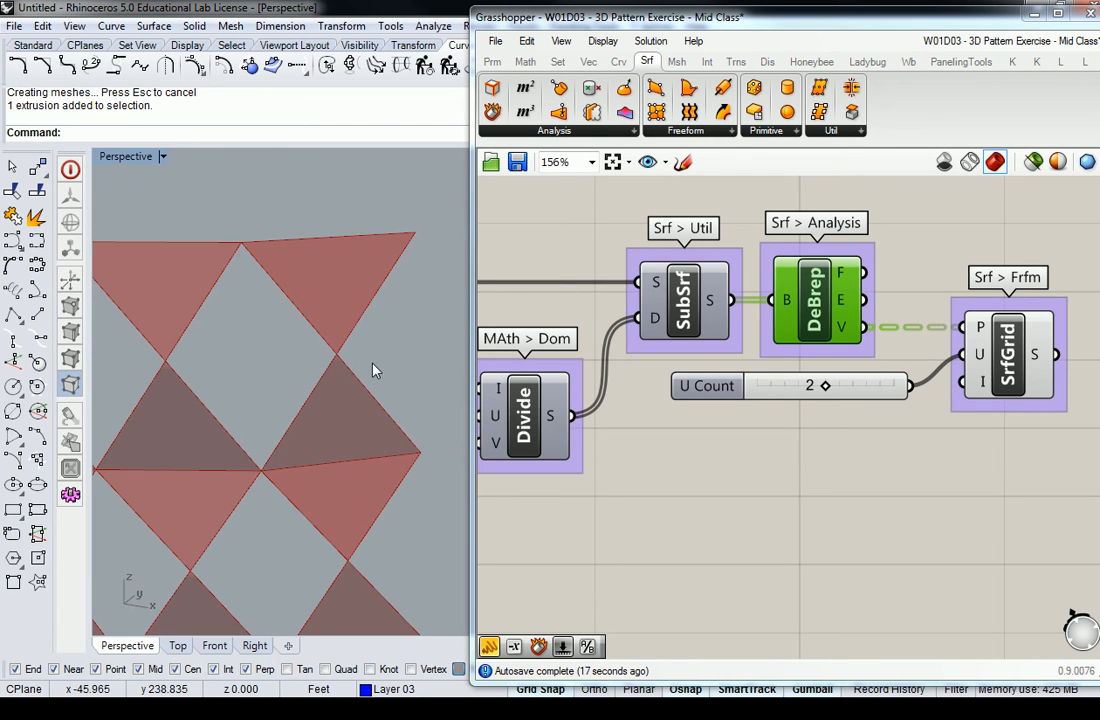
Shift the U Count slider of Surface From Points slightly lower on the canvas.
left_click_drag(875, 398, 870, 410)
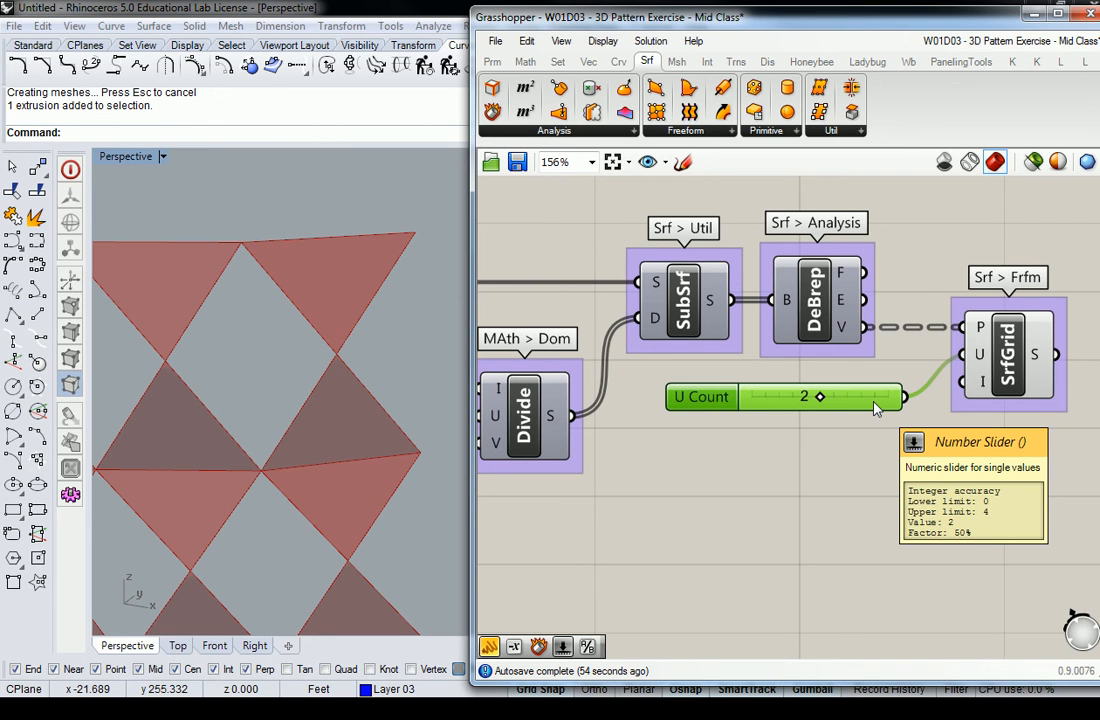
mouse_move(981, 362)
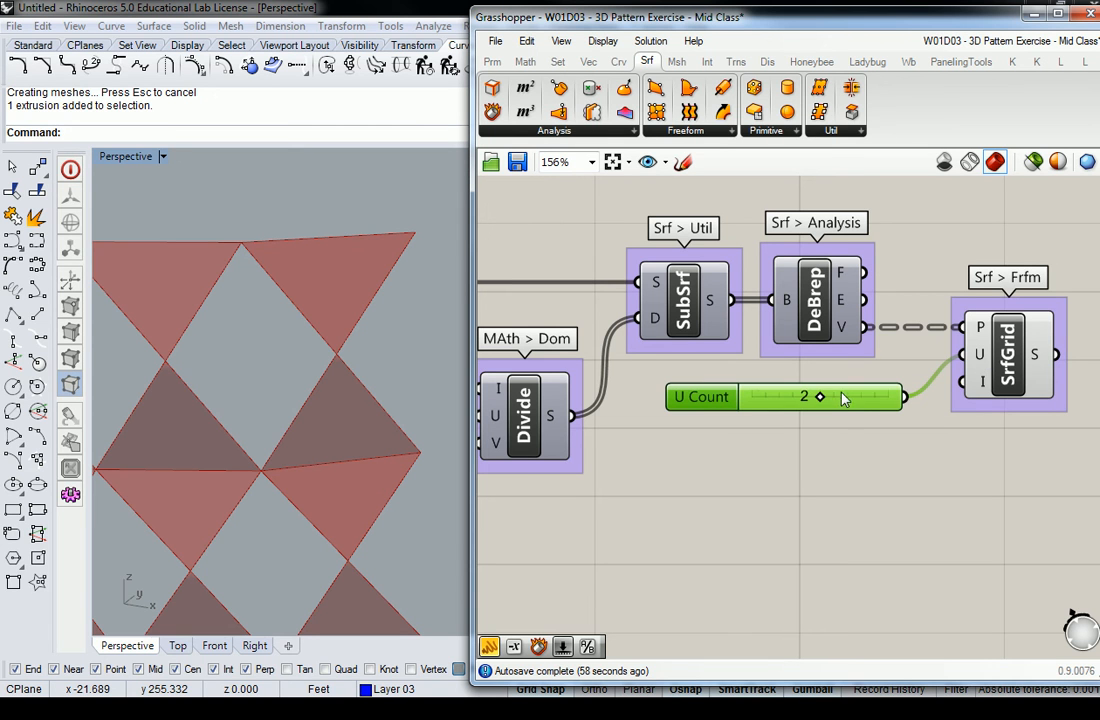
mouse_move(820, 398)
left_mouse_down()
mouse_move(896, 398)
mouse_move(825, 415)
left_mouse_up()
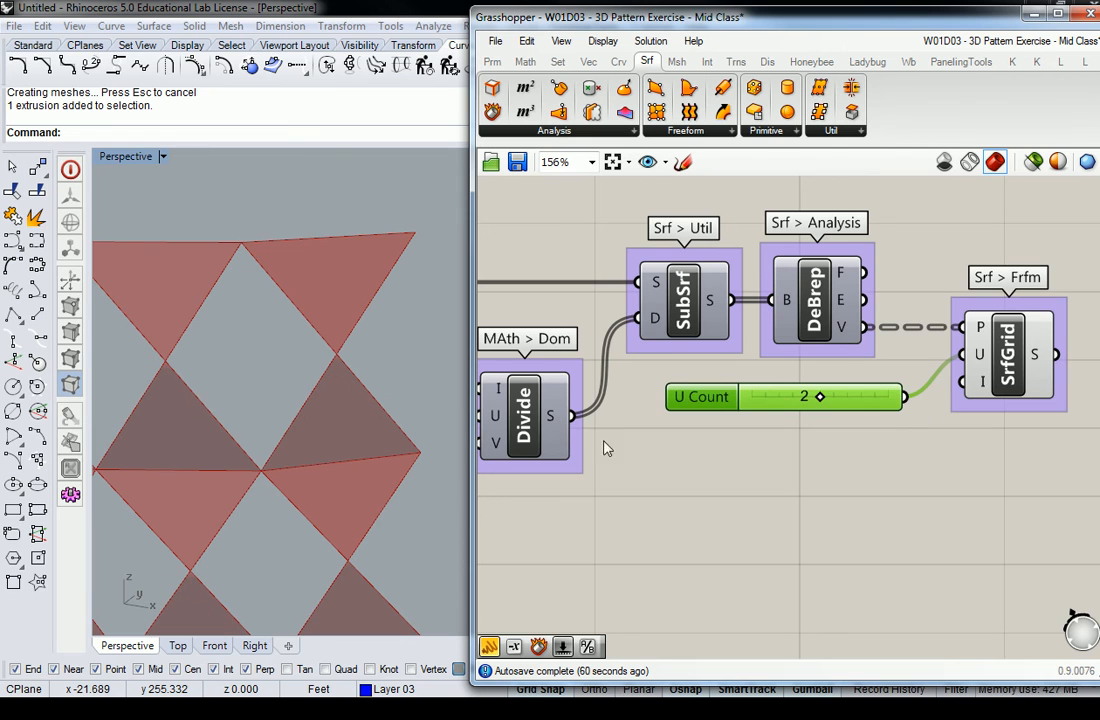
Place a Point List component above the Surface From Points group and wire Deconstruct Brep's V output to its P input.
left_click(853, 197)
scroll(838, 309, "down", 4)
scroll(838, 309, "up", 1)
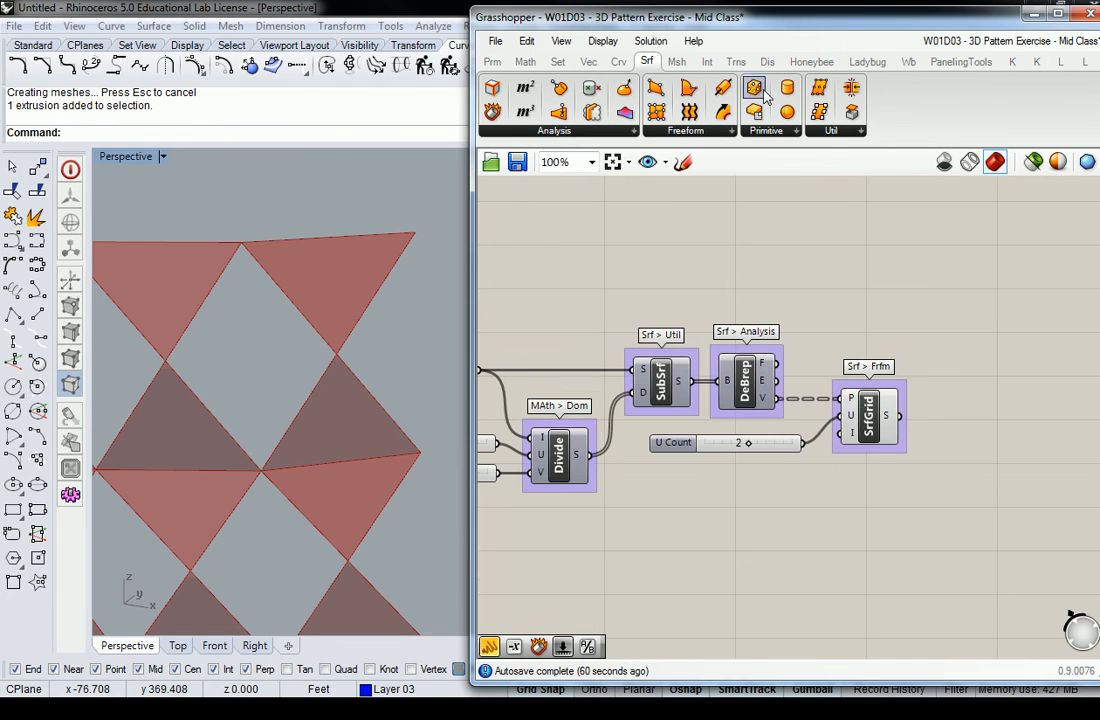
left_click(767, 61)
left_click(843, 134)
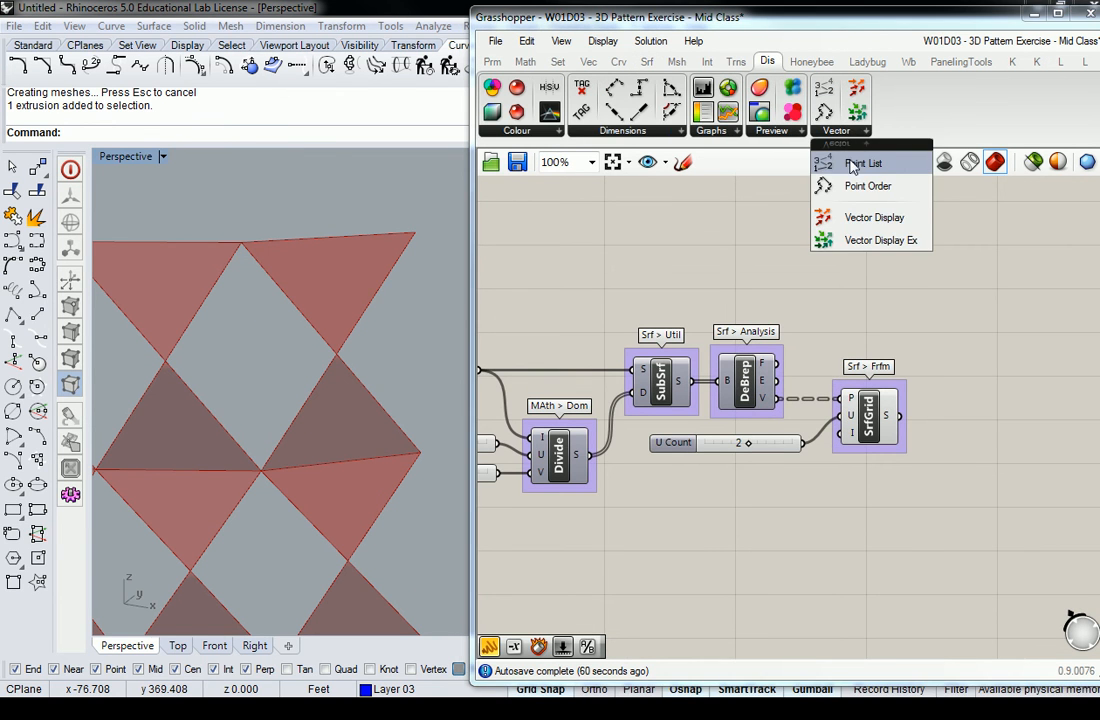
left_click(852, 166)
left_click(983, 255)
left_click_drag(977, 257, 952, 305)
left_click(857, 340)
left_click_drag(777, 398, 944, 285)
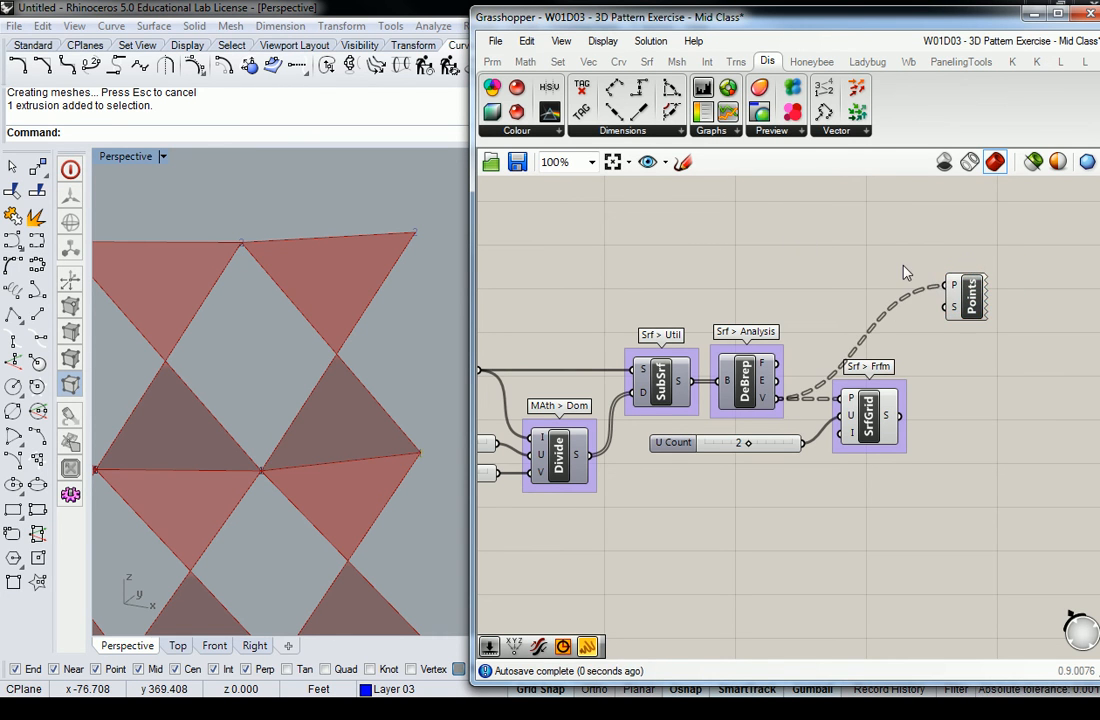
Add a number slider, wire it to Point List's S input, and set the Size to 4.
double_click(781, 265)
type("0.")
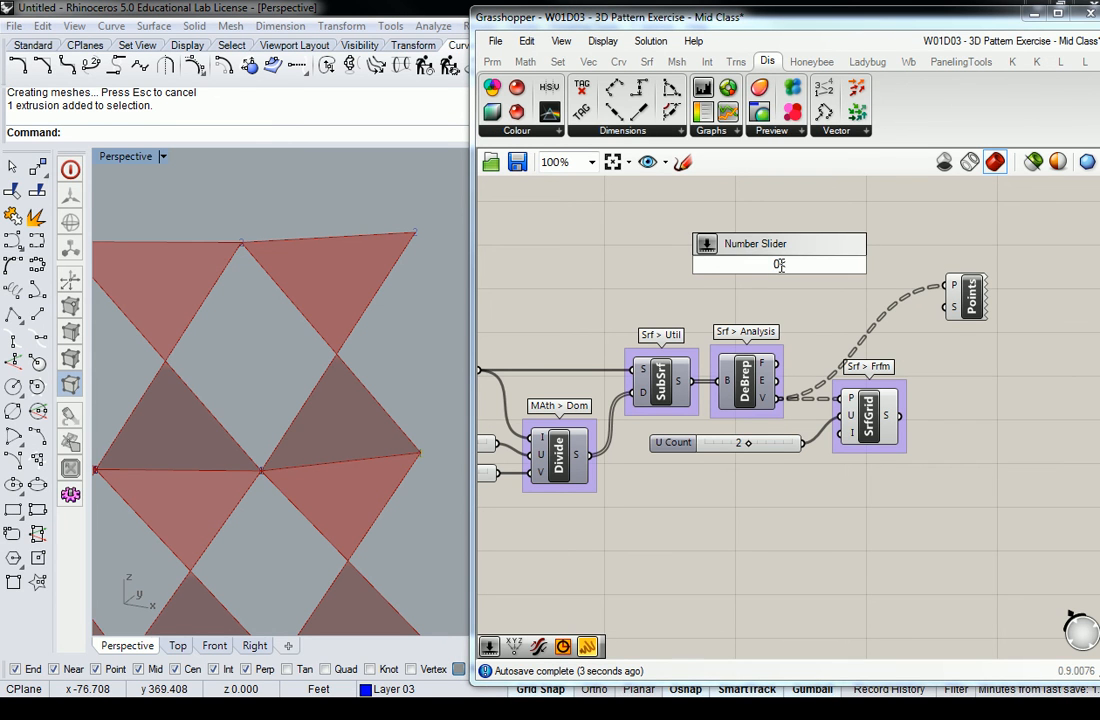
key("Return")
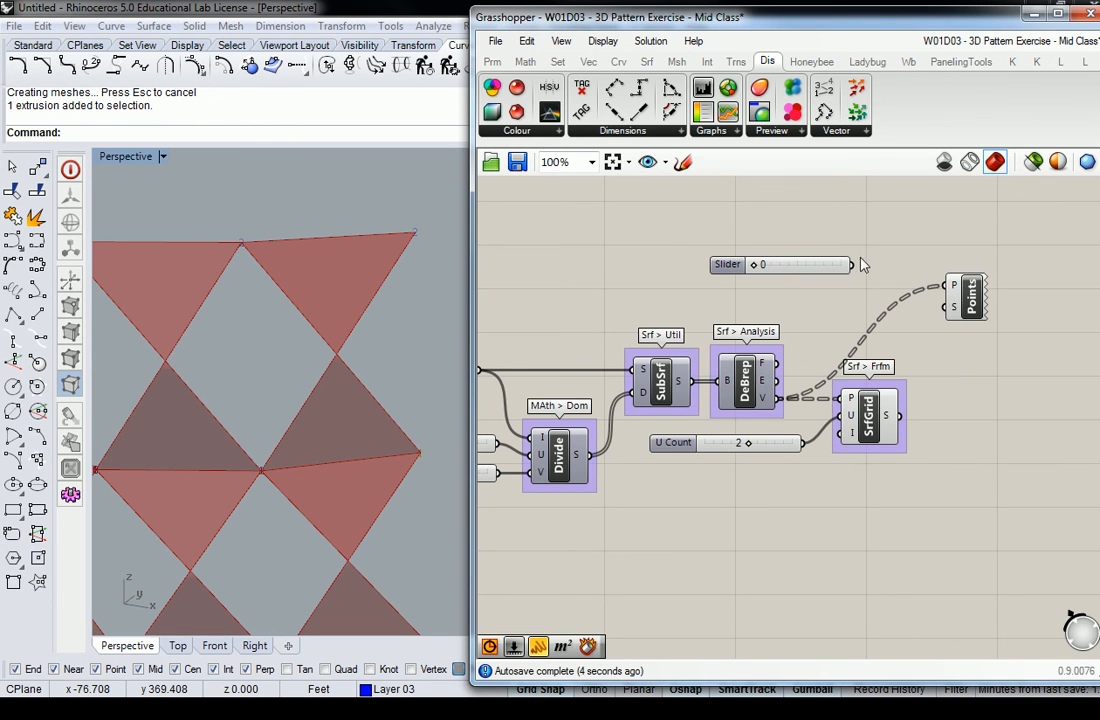
left_click_drag(783, 262, 852, 275)
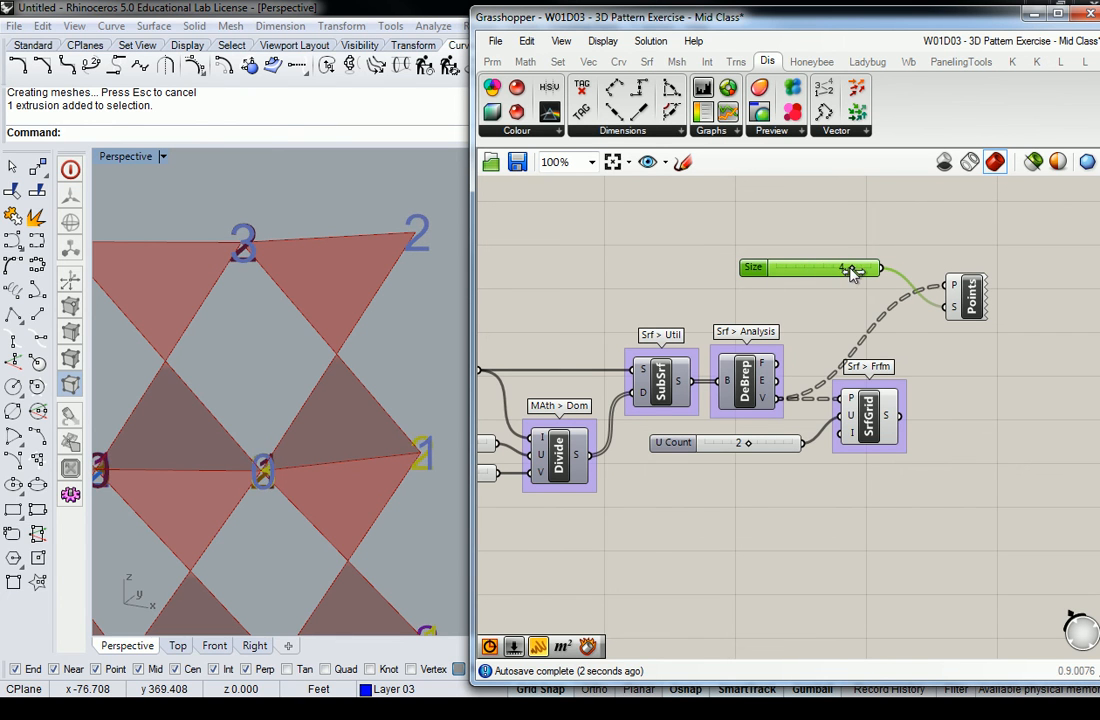
Examine the index numbers at the panels' corner points in the Perspective view to understand the order of the vertices.
right_click_drag(406, 344, 390, 318)
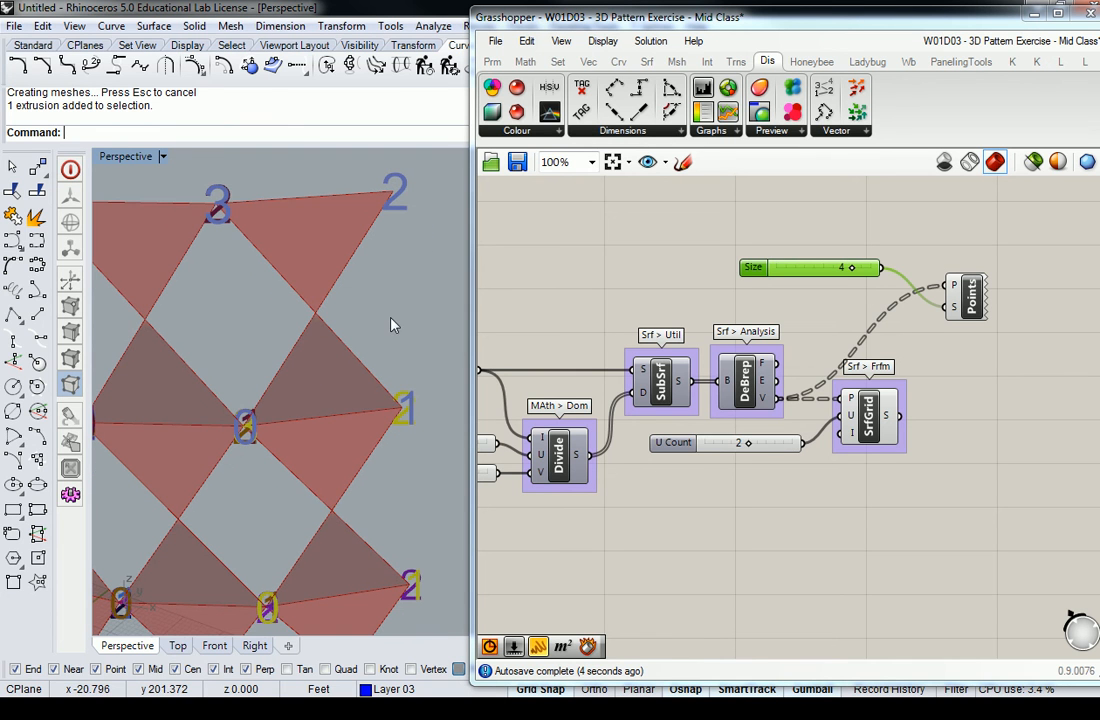
scroll(248, 420, "up", 6)
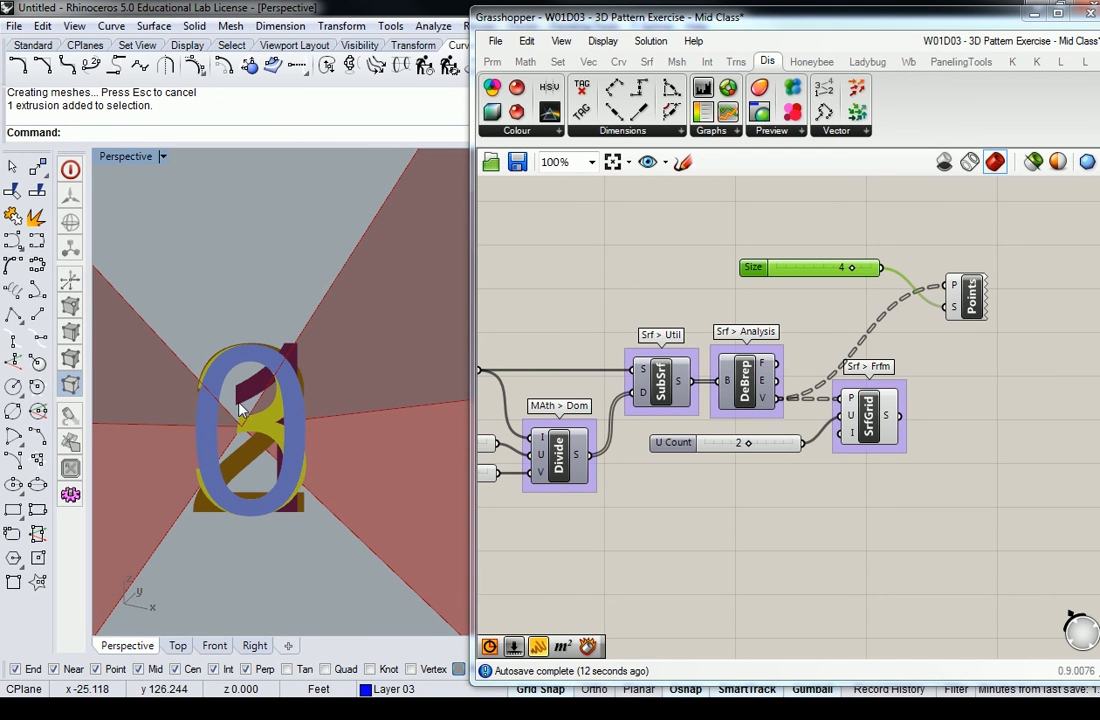
scroll(240, 408, "down", 5)
scroll(222, 388, "up", 3)
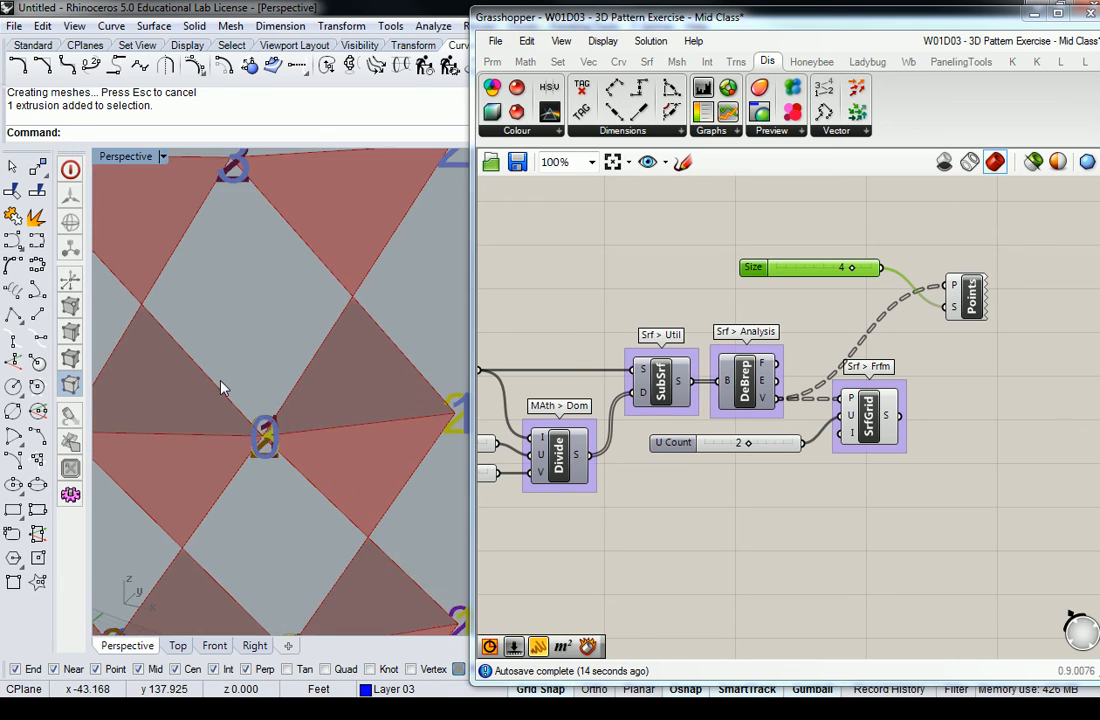
scroll(222, 388, "down", 2)
scroll(253, 361, "up", 1)
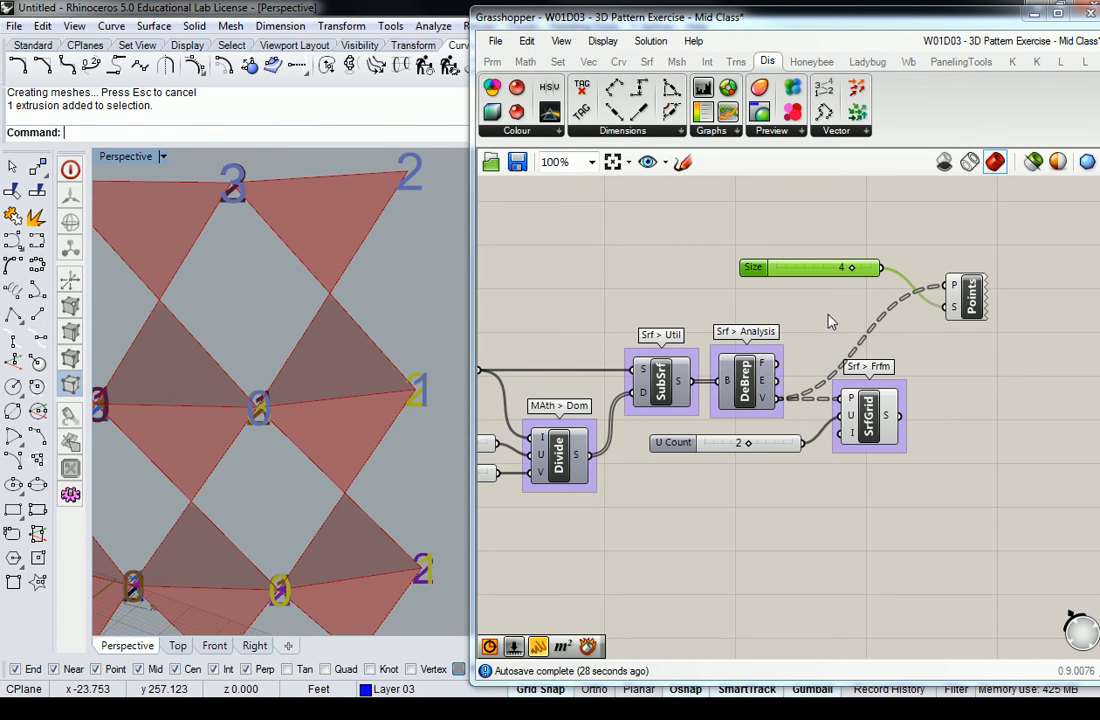
left_click(677, 258)
mouse_move(765, 403)
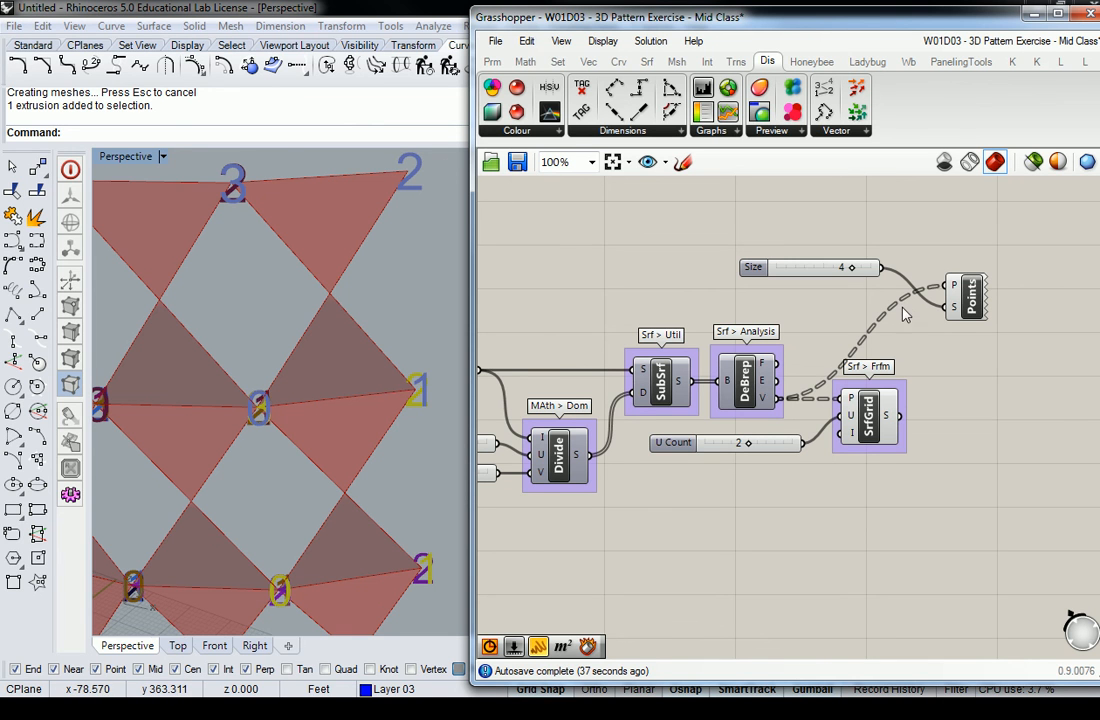
mouse_move(853, 402)
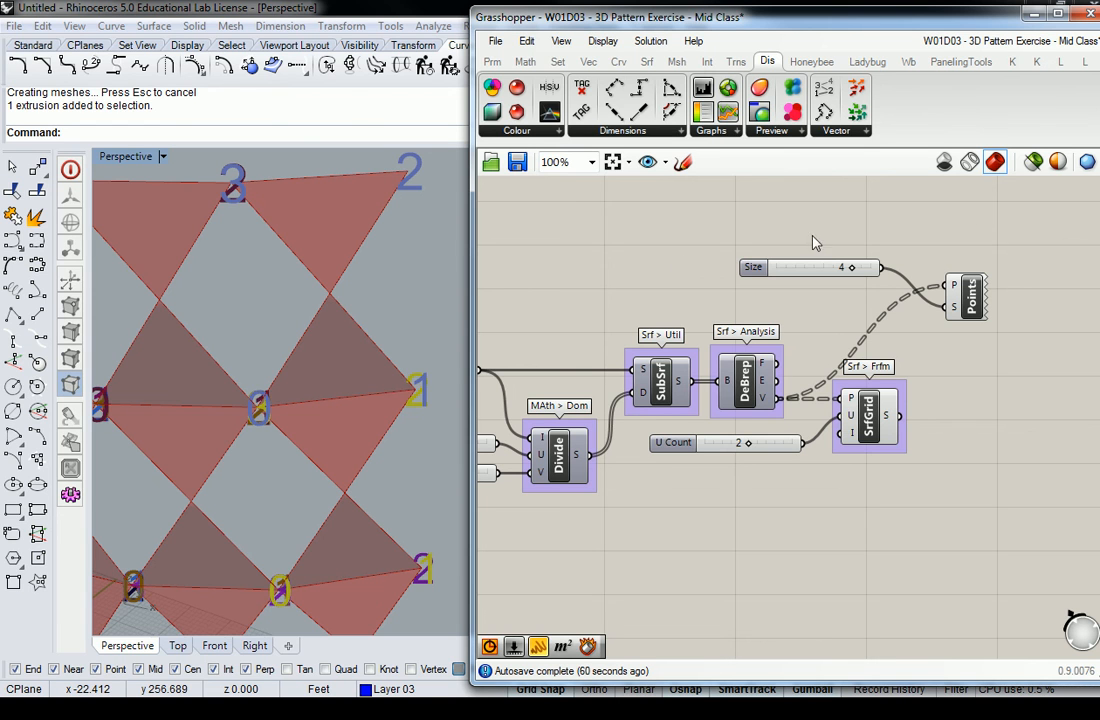
left_click(398, 260)
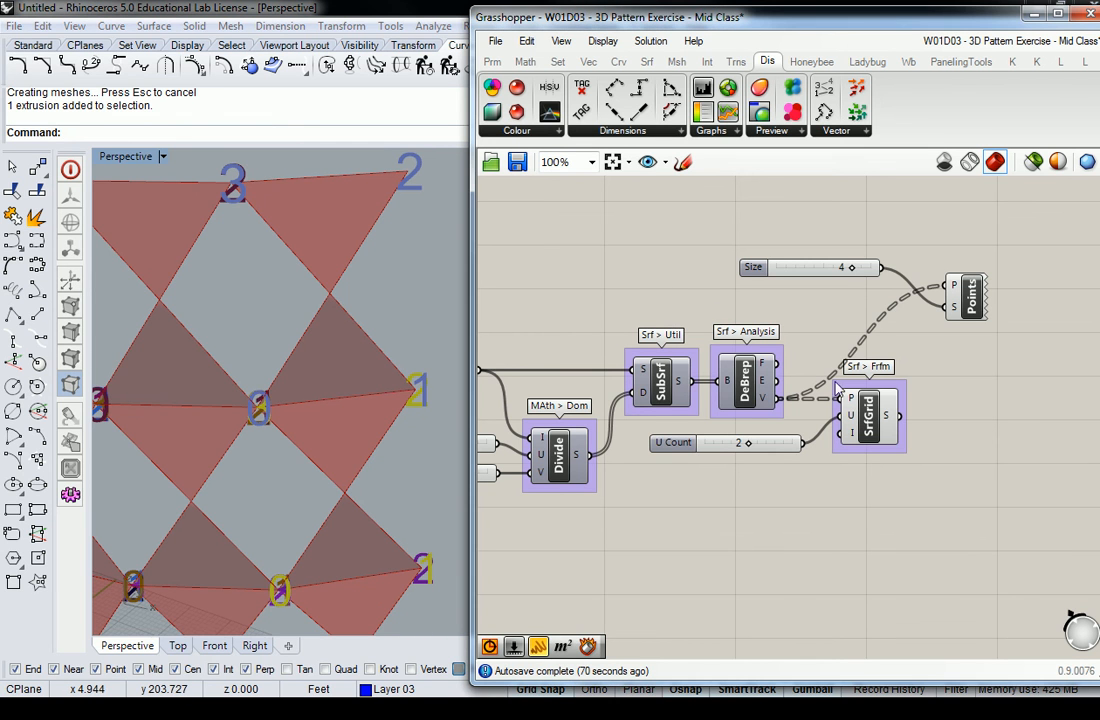
Move the Surface From Points component slightly farther from Deconstruct Brep and line up the Size slider with Point List's S input.
left_click_drag(862, 418, 882, 416)
mouse_move(899, 410)
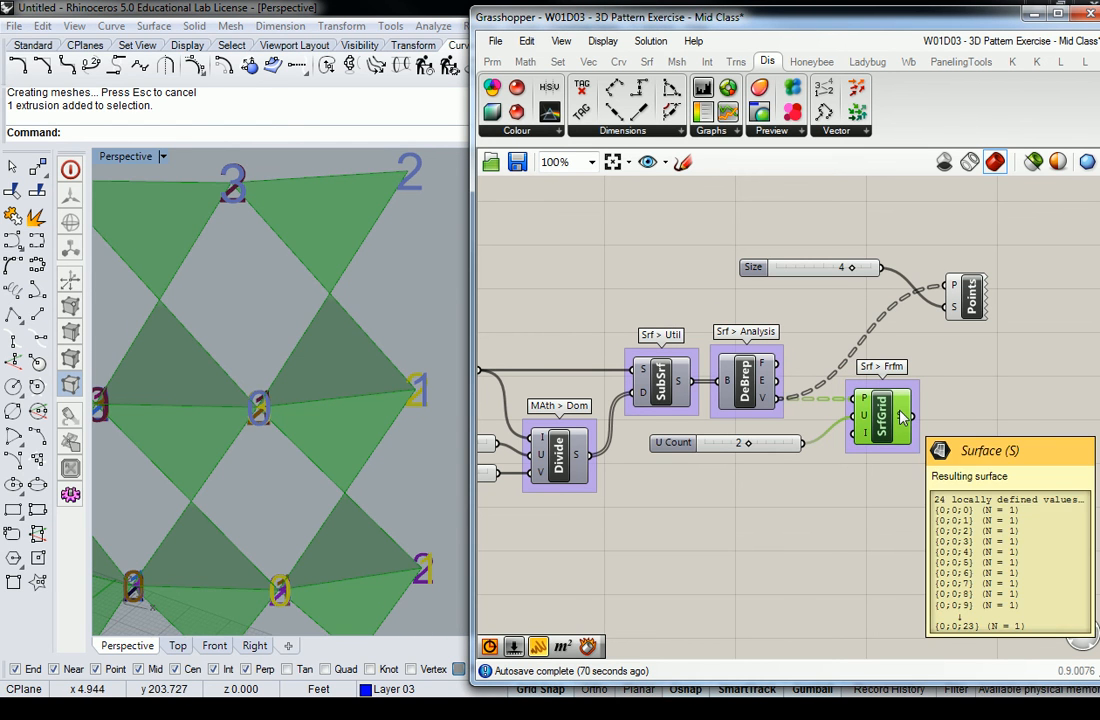
left_click(917, 385)
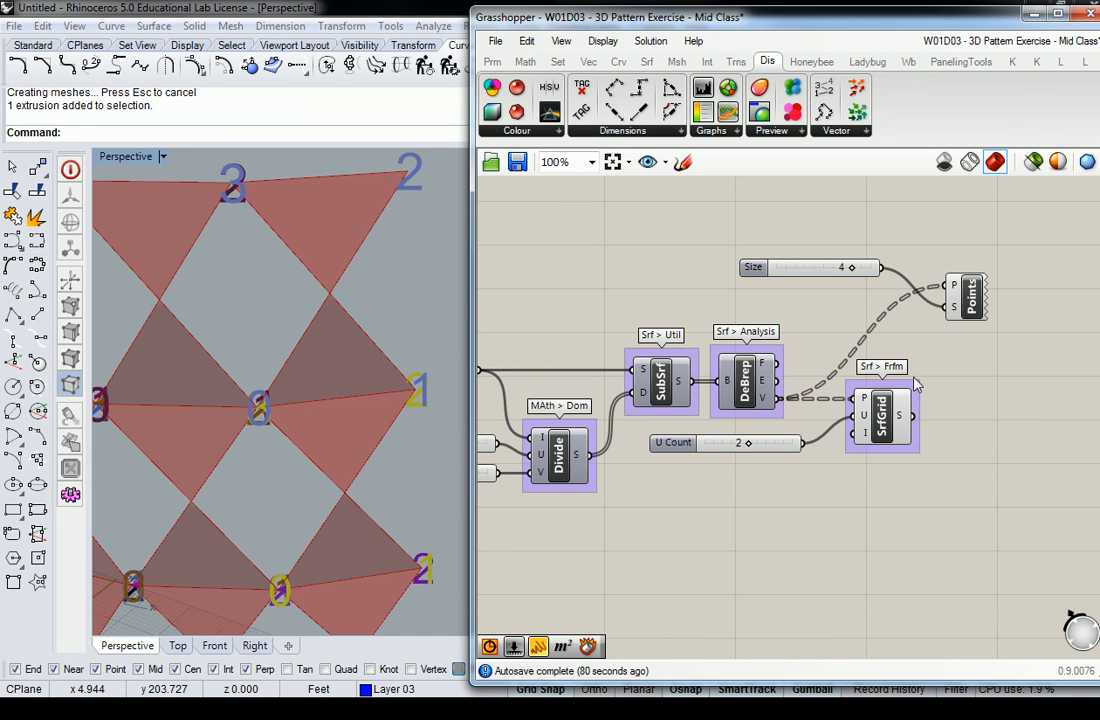
left_click_drag(755, 276, 748, 316)
left_click(757, 248)
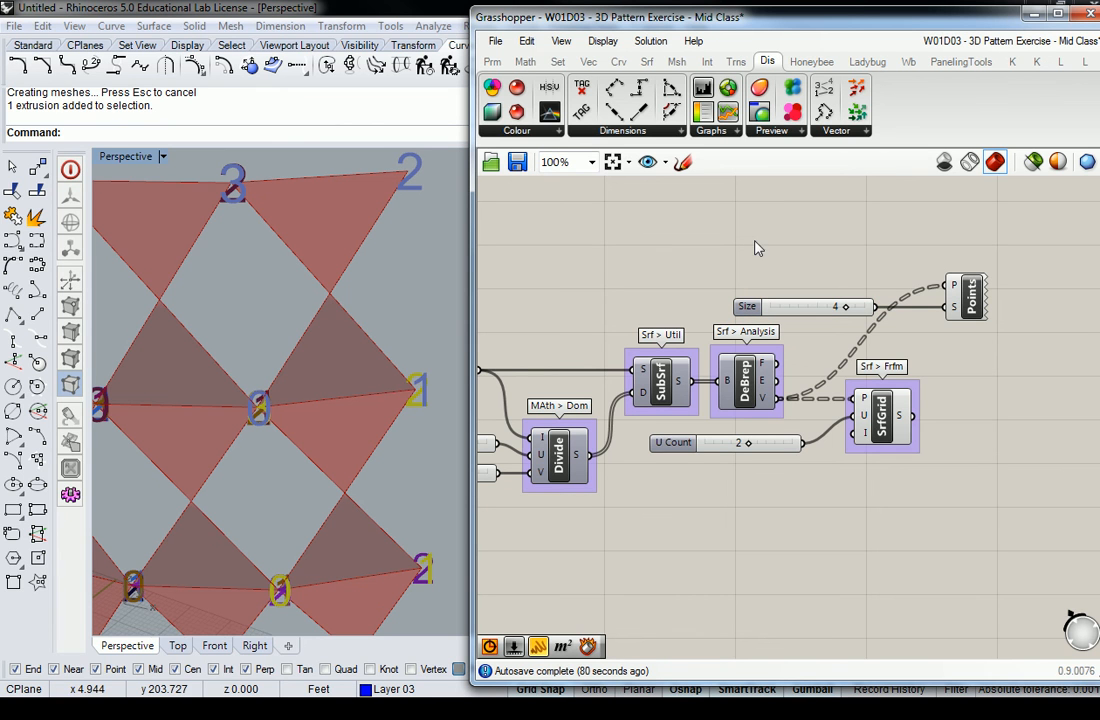
Try reversing the point list at the P input of Surface From Points, and switch Reverse off again.
right_click(863, 402)
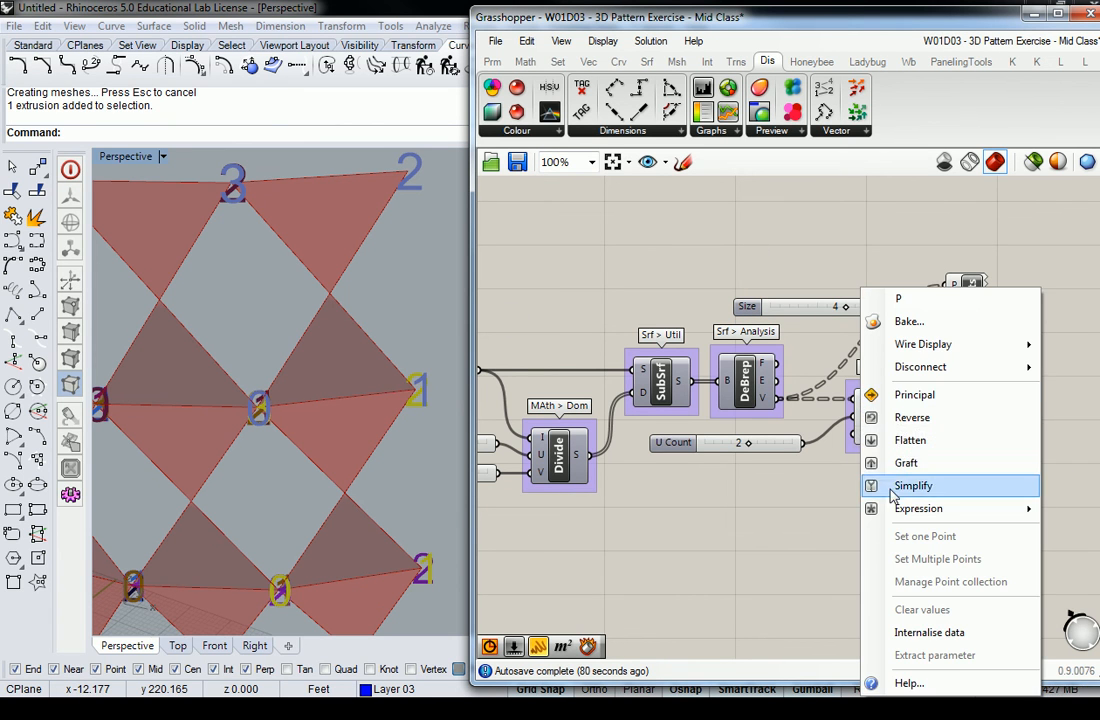
left_click(908, 417)
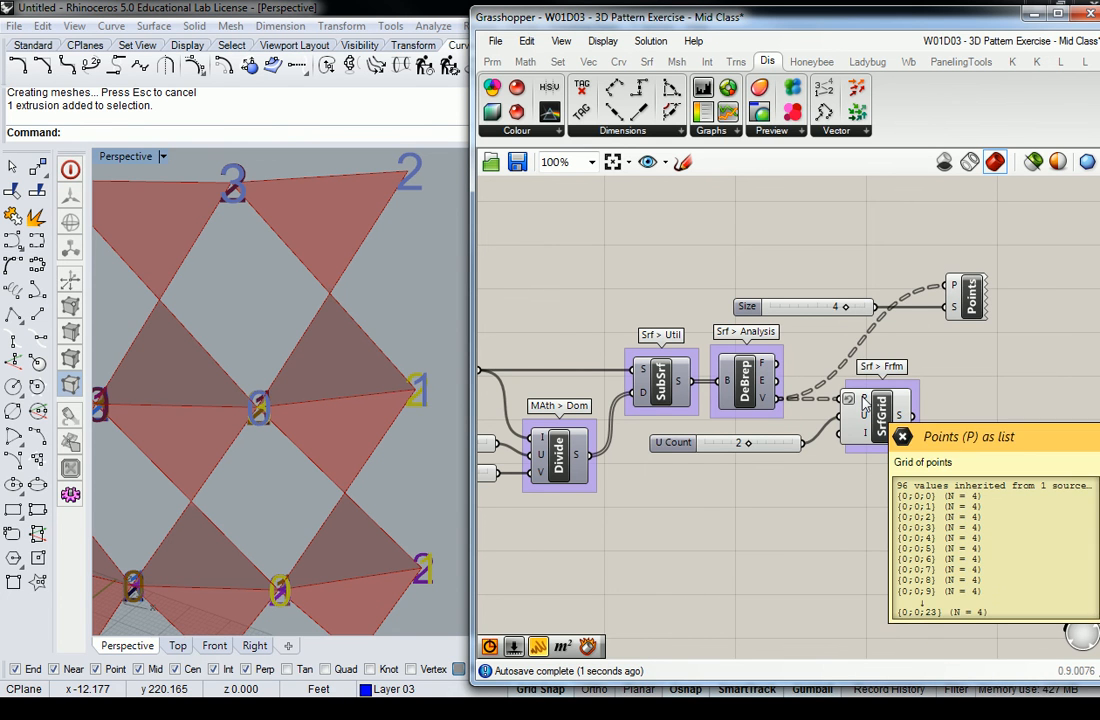
right_click(866, 400)
left_click(908, 417)
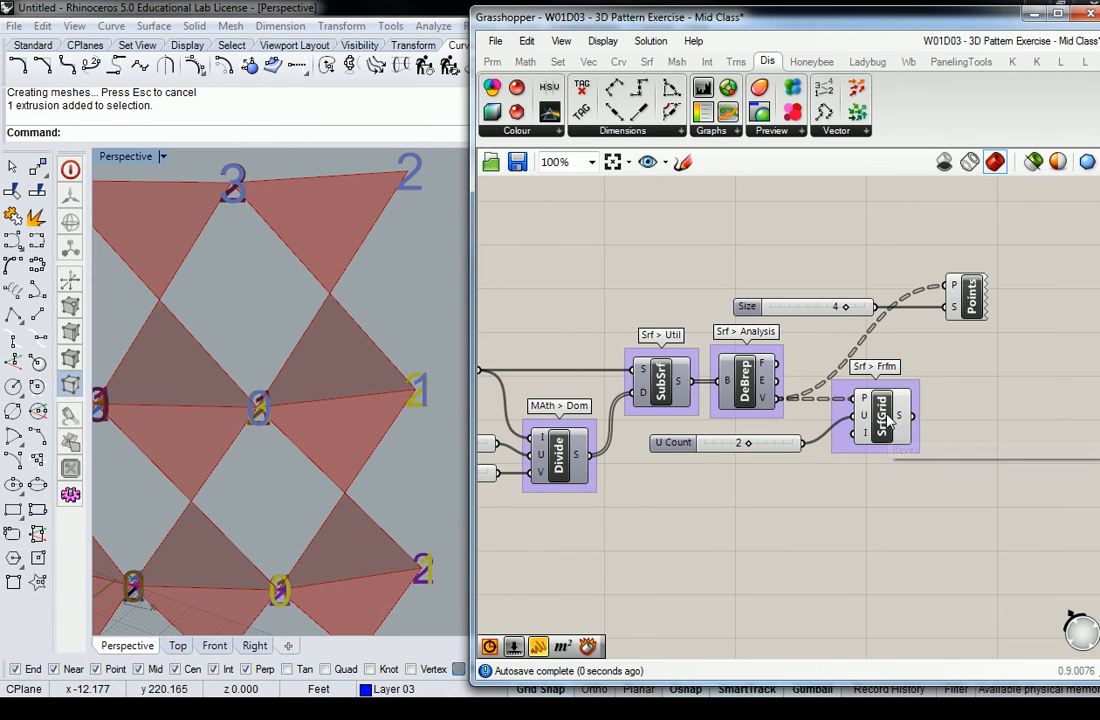
Show the Deconstruct Brep preview to compare the subdivided wall with the rebuilt panels, and hide it again.
right_click_drag(745, 351, 878, 368)
right_click(875, 398)
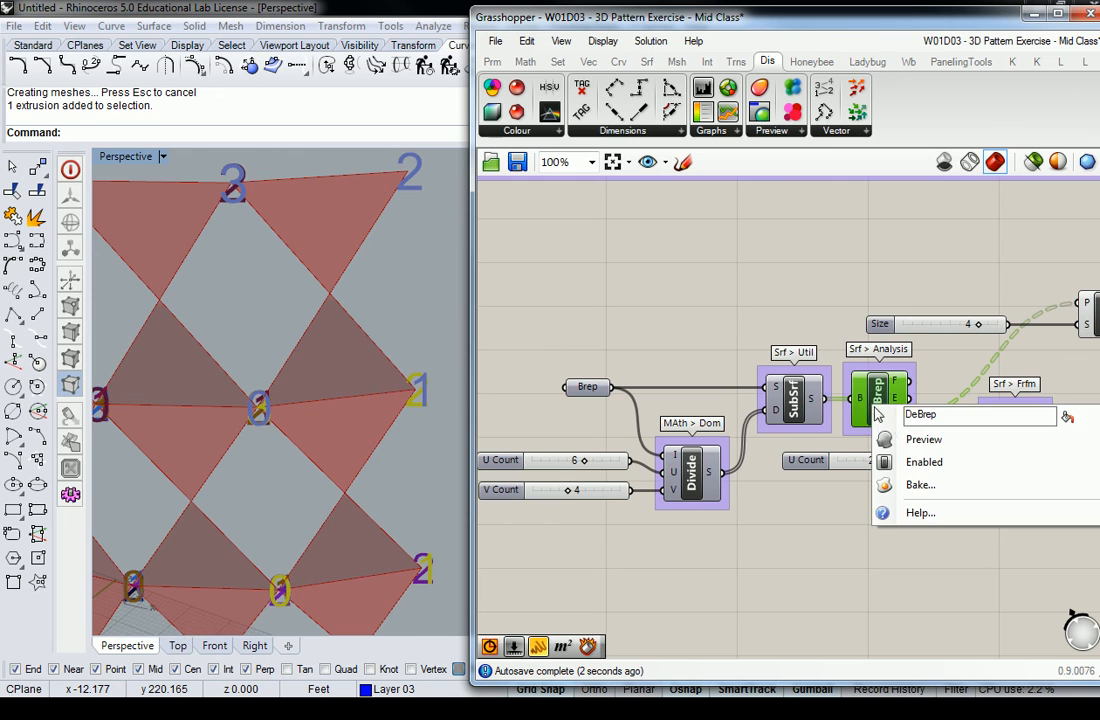
left_click(903, 437)
left_click(702, 357)
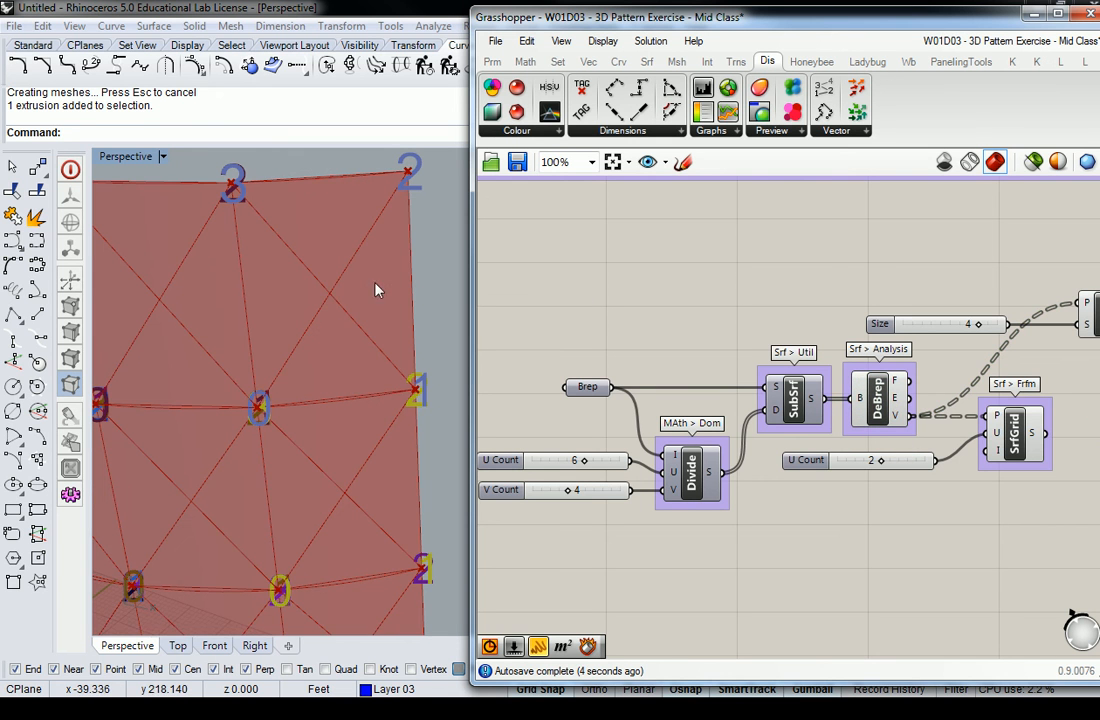
right_click(878, 395)
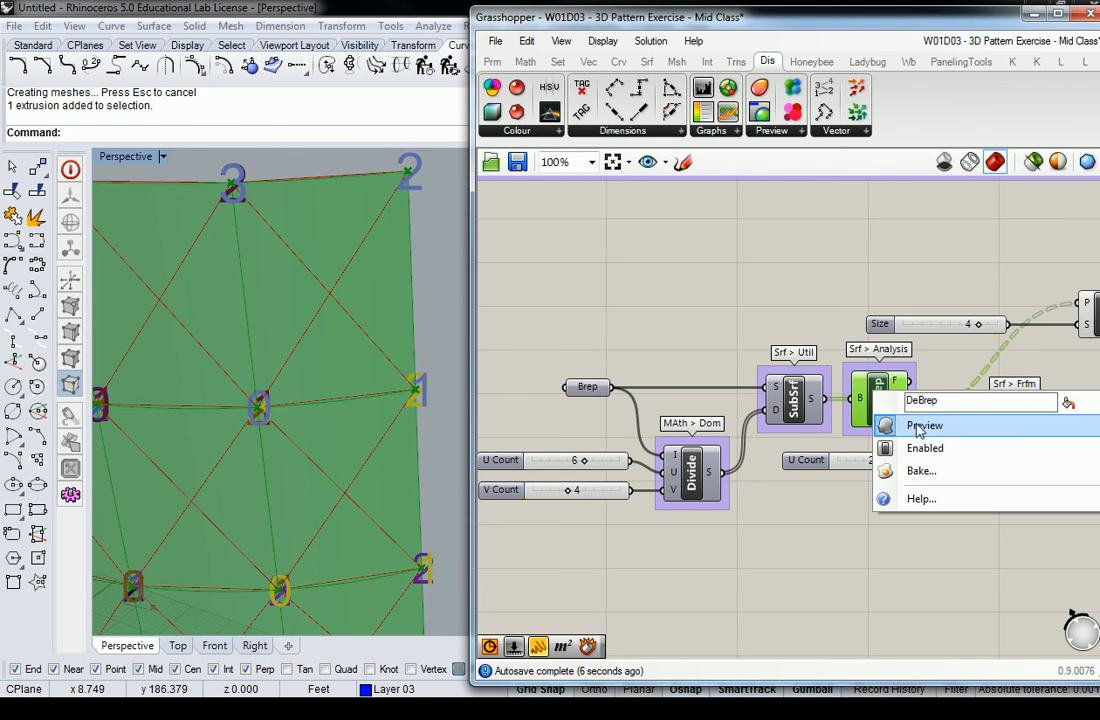
left_click(886, 426)
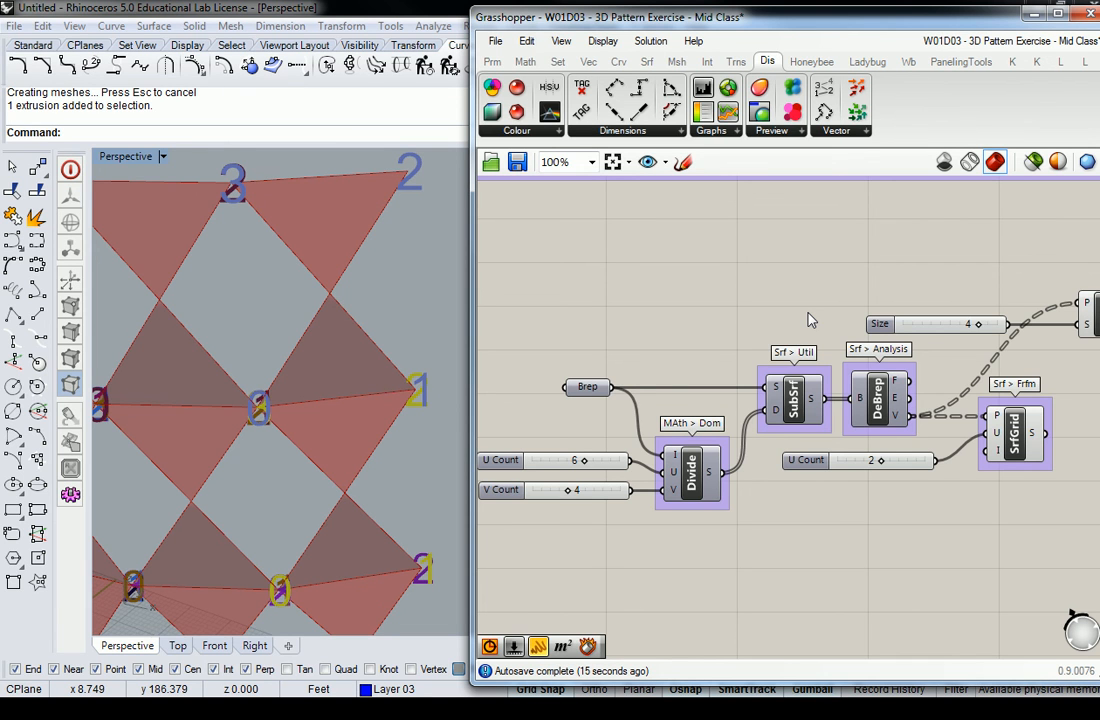
Move the Point List component closer to its Size slider and highlight its index numbers in the Perspective view.
right_click_drag(816, 300, 667, 312)
left_click_drag(990, 283, 908, 367)
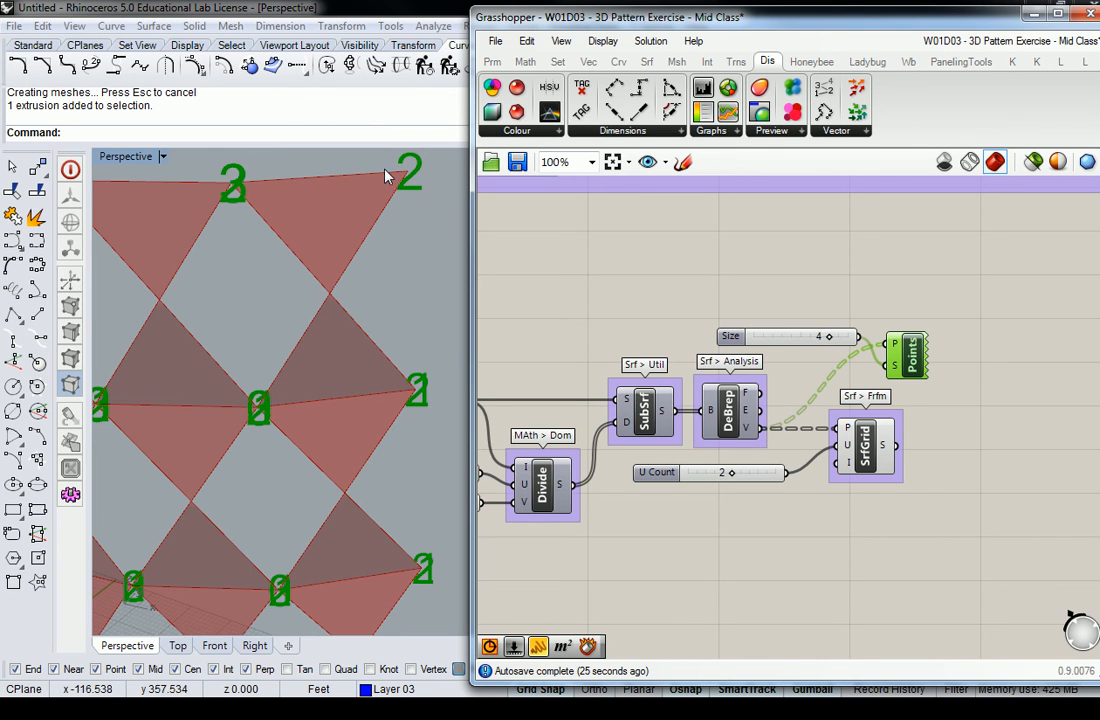
left_click(738, 313)
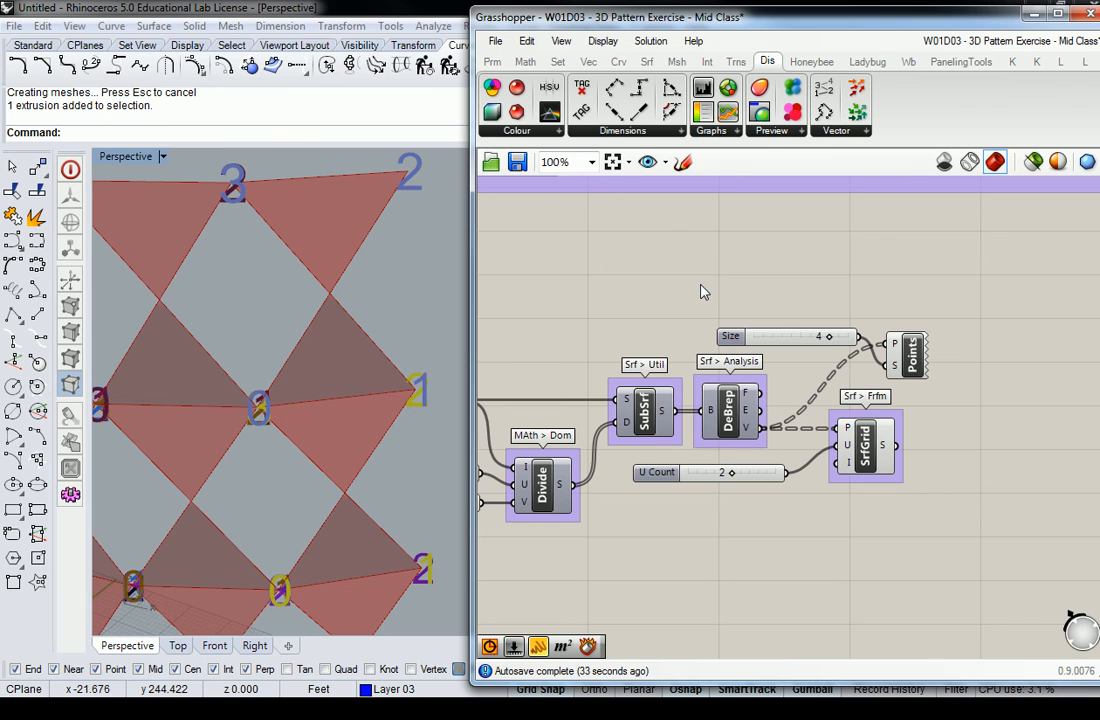
Place a 4Point Surface component beside Surface From Points and remove it again.
left_click(707, 62)
left_click(647, 62)
left_click(618, 62)
left_click(647, 62)
left_click_drag(657, 88, 1025, 440)
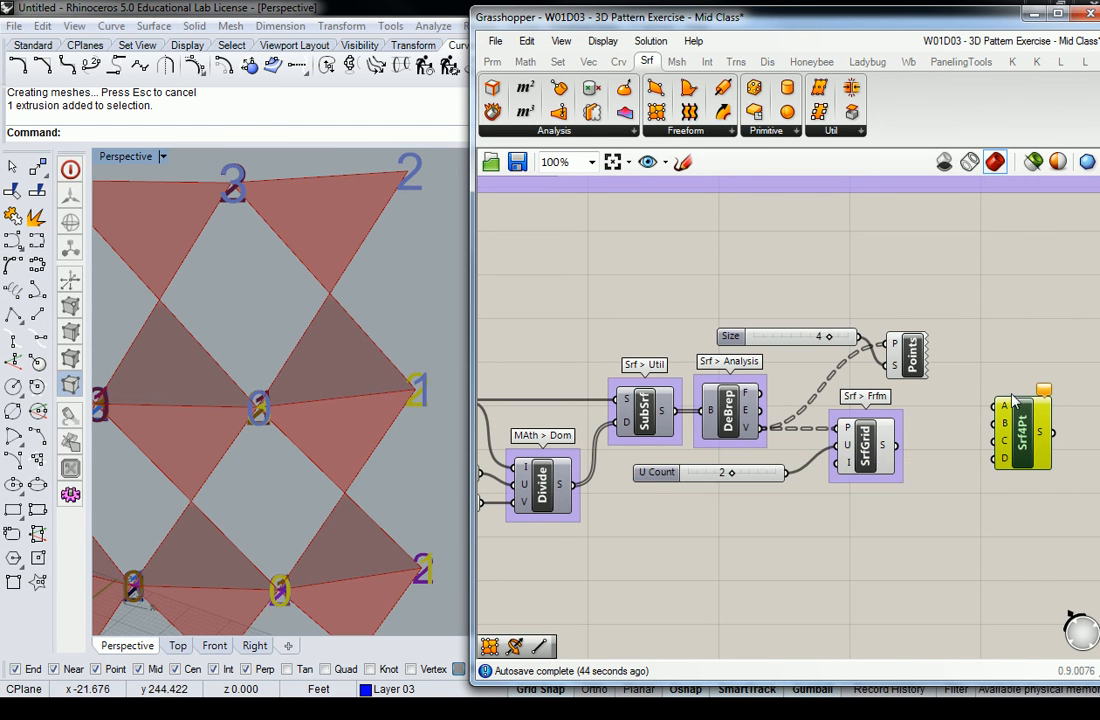
key("Delete")
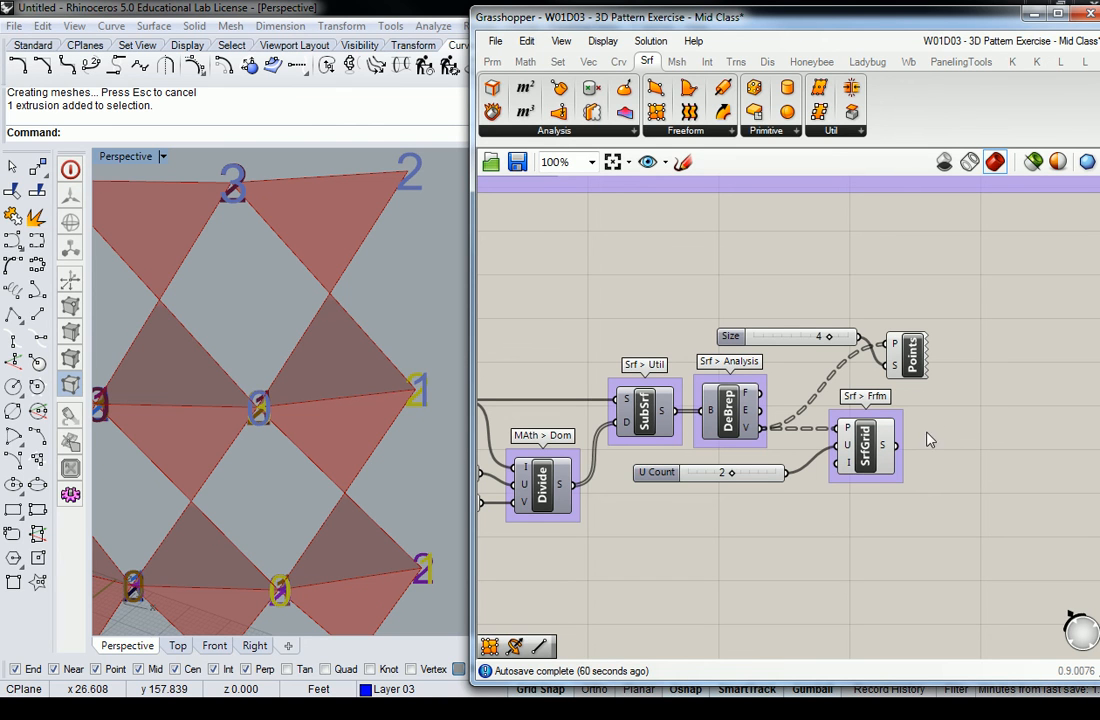
Close the options of Surface From Points' P input unchanged and move Point List with its Size slider higher above Surface From Points.
right_click(843, 428)
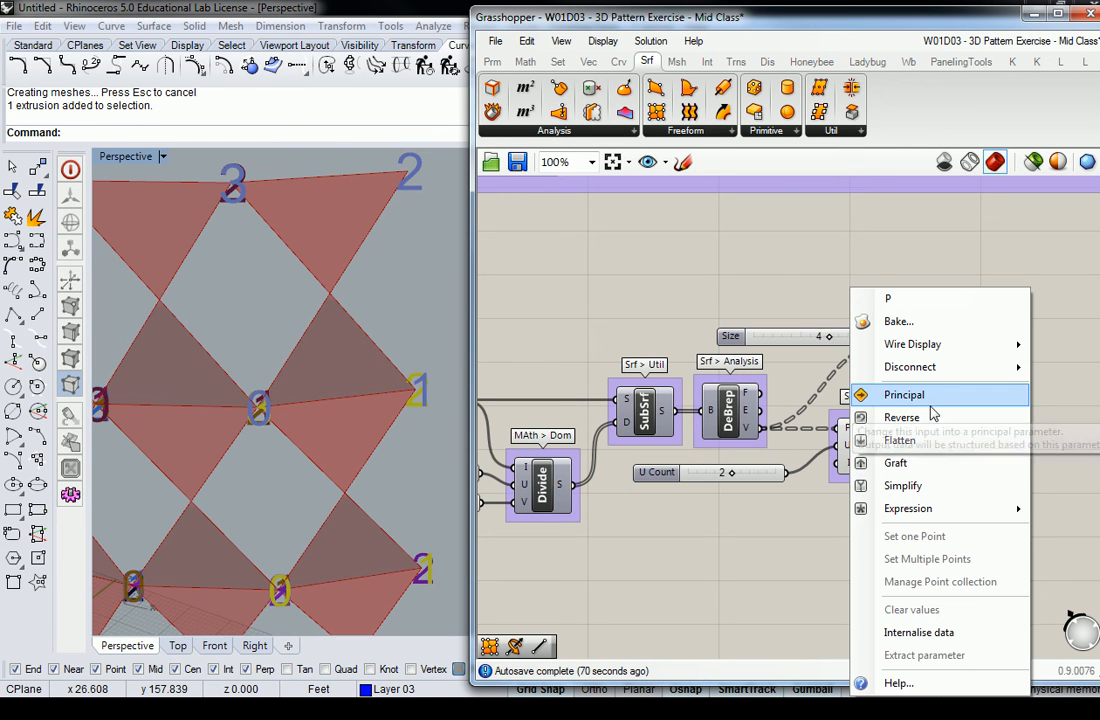
left_click(843, 276)
scroll(876, 380, "up", 2)
right_click_drag(899, 345, 935, 331)
left_click_drag(1022, 222, 860, 342)
left_click_drag(968, 324, 968, 268)
left_click(901, 324)
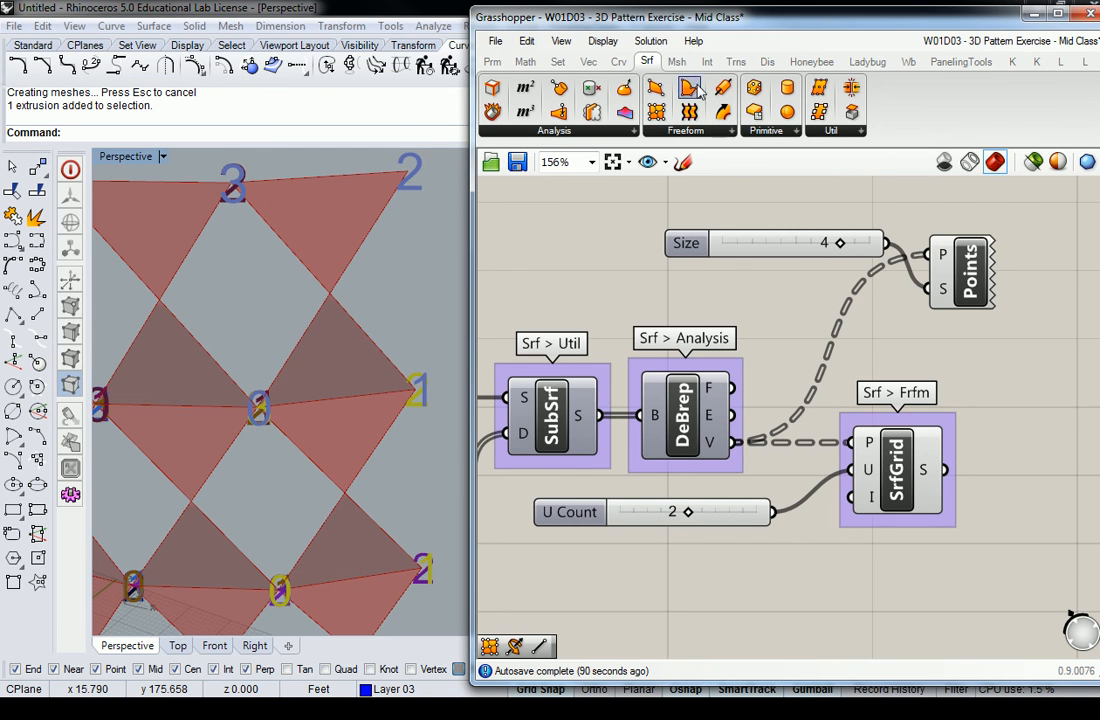
Add a Panel and wire Deconstruct Brep's V output to it.
left_click(492, 61)
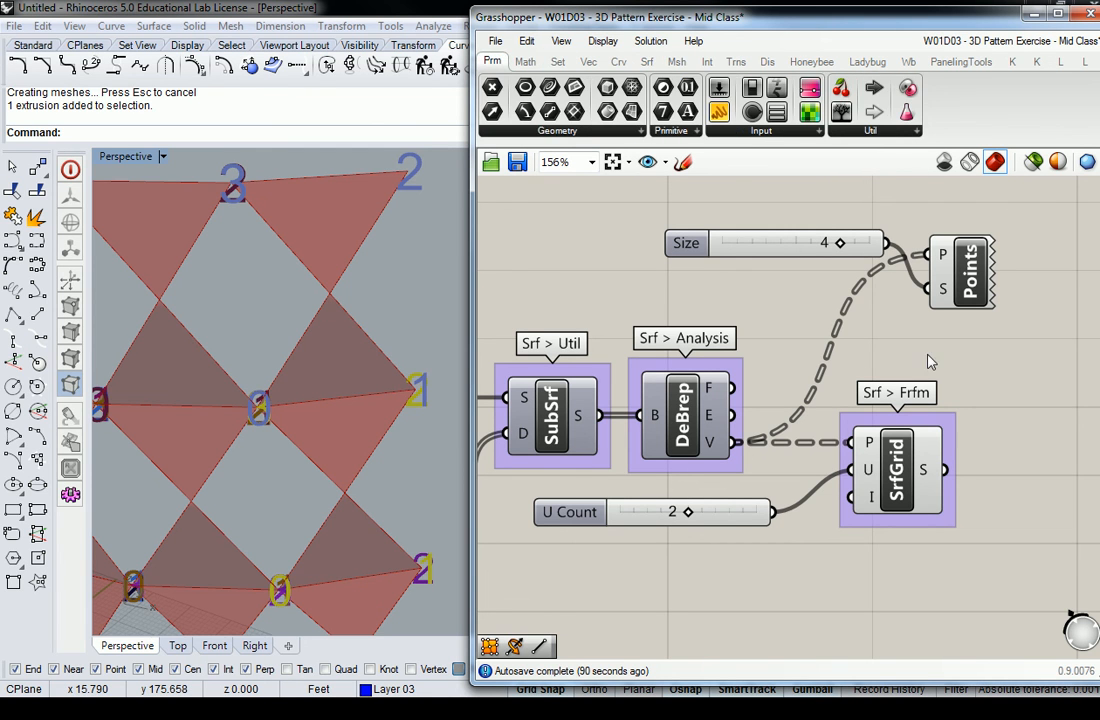
left_click(719, 111)
left_click(890, 328)
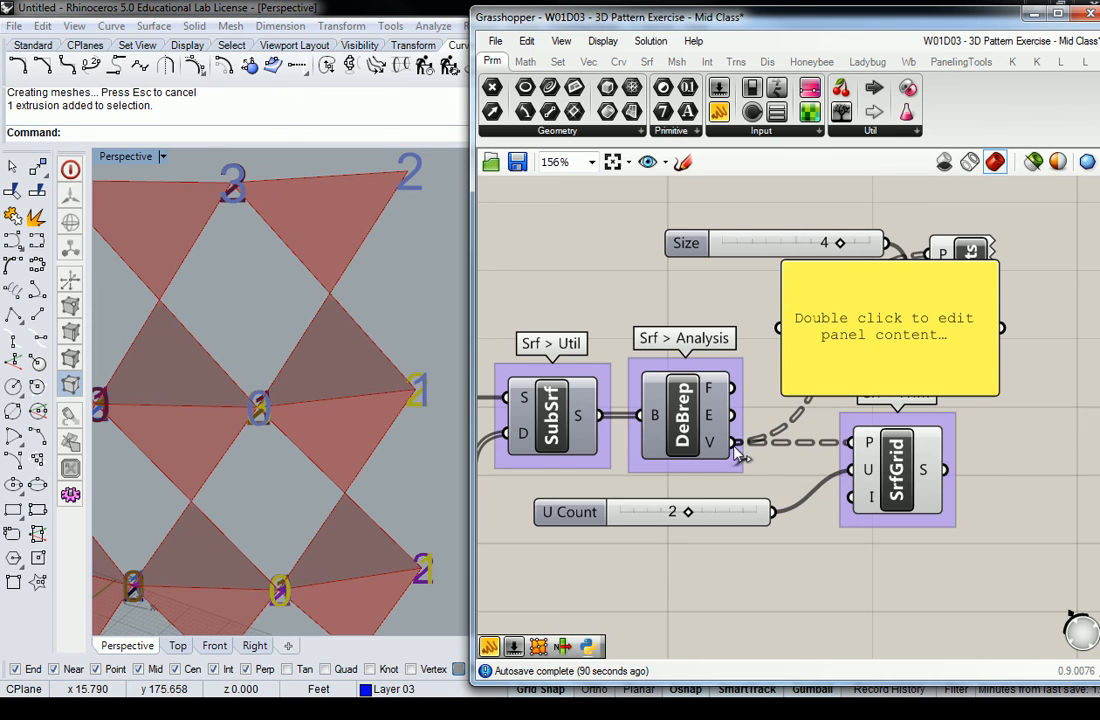
left_click_drag(733, 442, 782, 327)
Move the panel into the free space beyond Surface From Points and enlarge it to list the points of two branches.
right_click_drag(923, 341, 793, 331)
left_click_drag(755, 331, 988, 394)
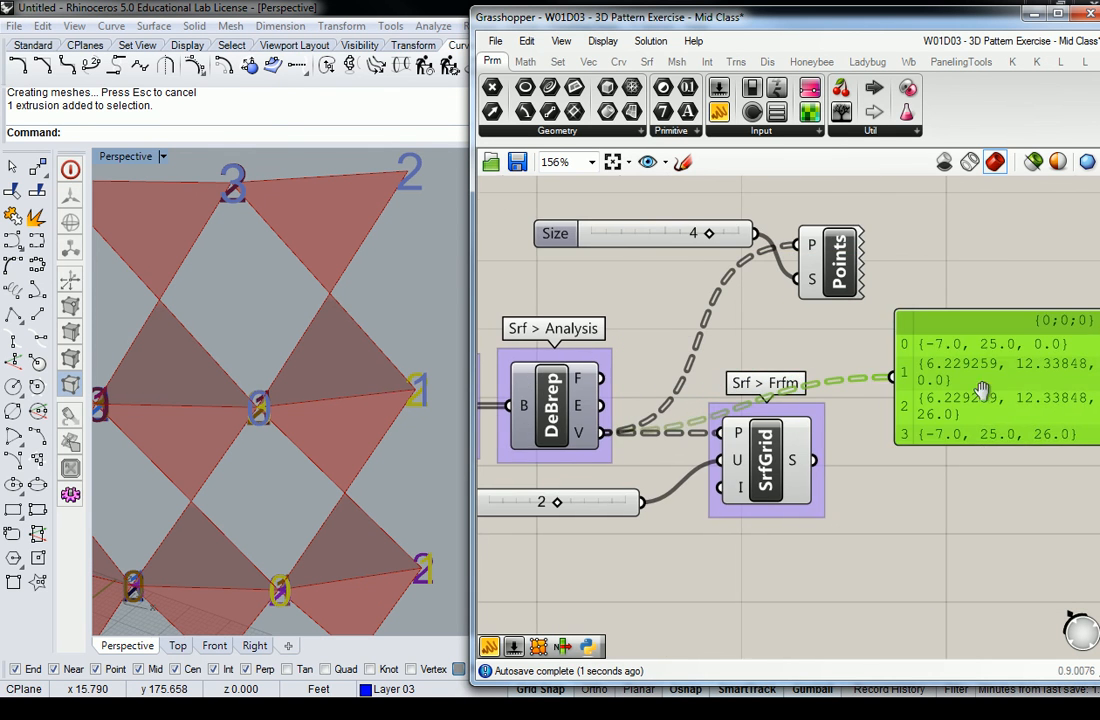
right_click_drag(988, 398, 862, 304)
left_click_drag(985, 352, 1010, 486)
left_click_drag(874, 347, 886, 269)
right_click_drag(852, 296, 844, 387)
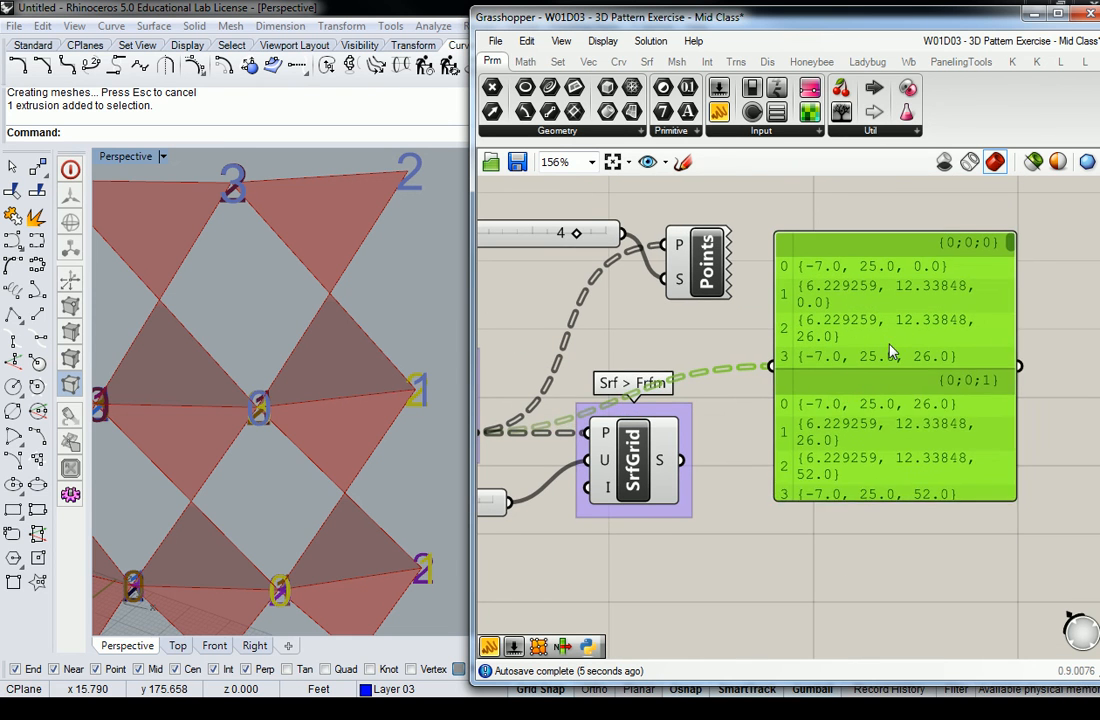
left_click_drag(889, 344, 873, 318)
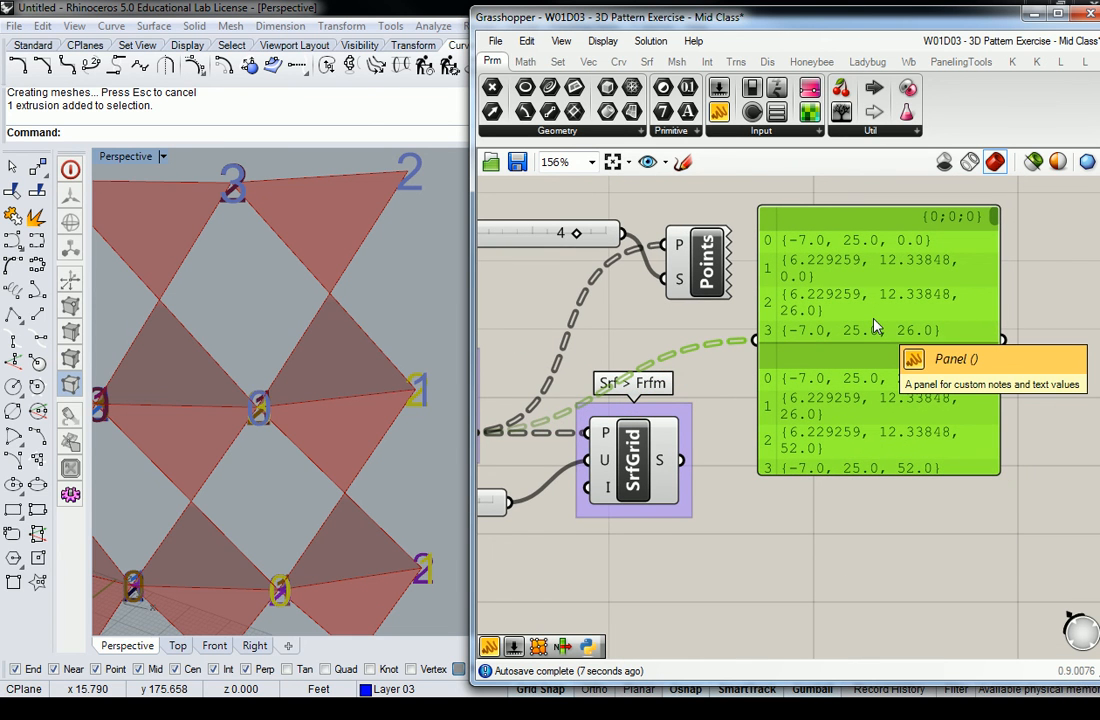
Examine the panel's point coordinates against the index numbers at the wall's corner points in the Perspective and Top views.
left_click(633, 328)
right_click_drag(633, 322, 676, 322)
scroll(762, 342, "down", 1)
right_click_drag(764, 344, 821, 342)
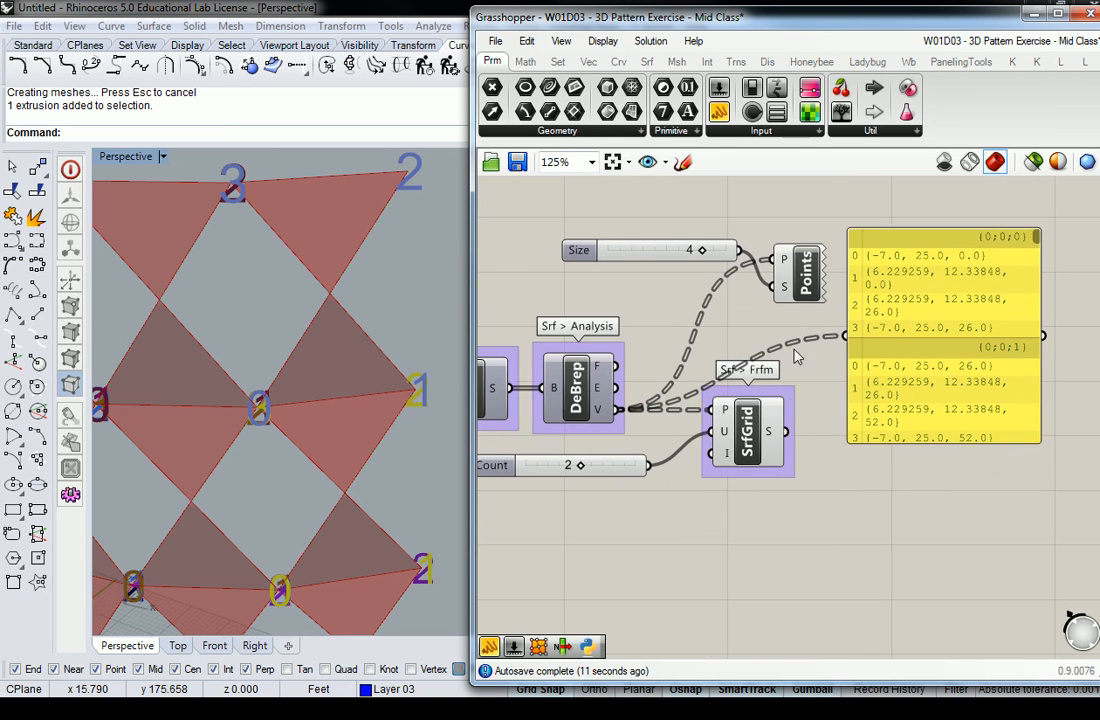
left_click(888, 345)
right_click_drag(370, 320, 307, 415)
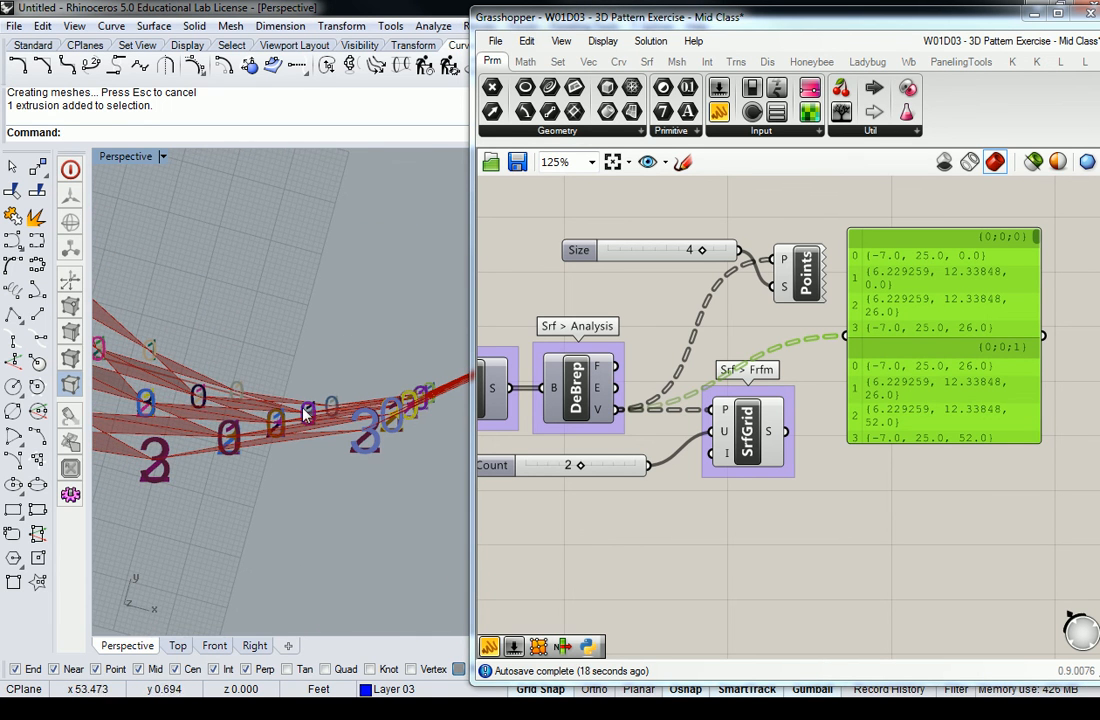
double_click(125, 156)
scroll(323, 303, "up", 12)
right_click_drag(323, 303, 238, 295)
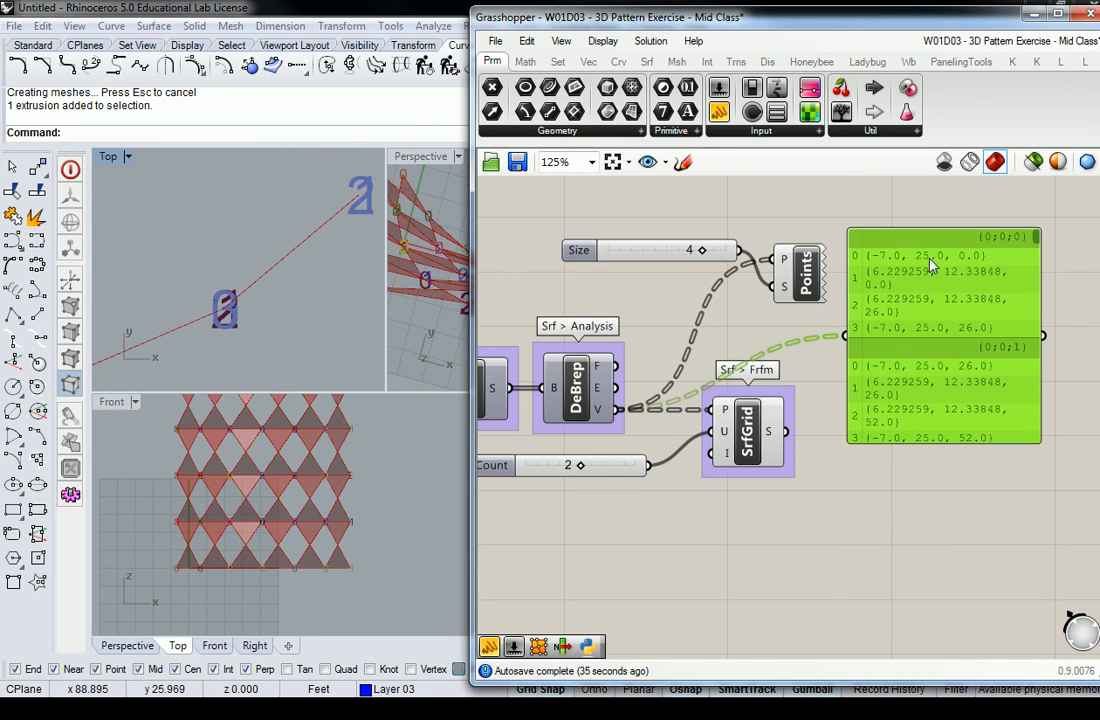
Delete the coordinate panel, the Point List component and its Size slider.
key("Delete")
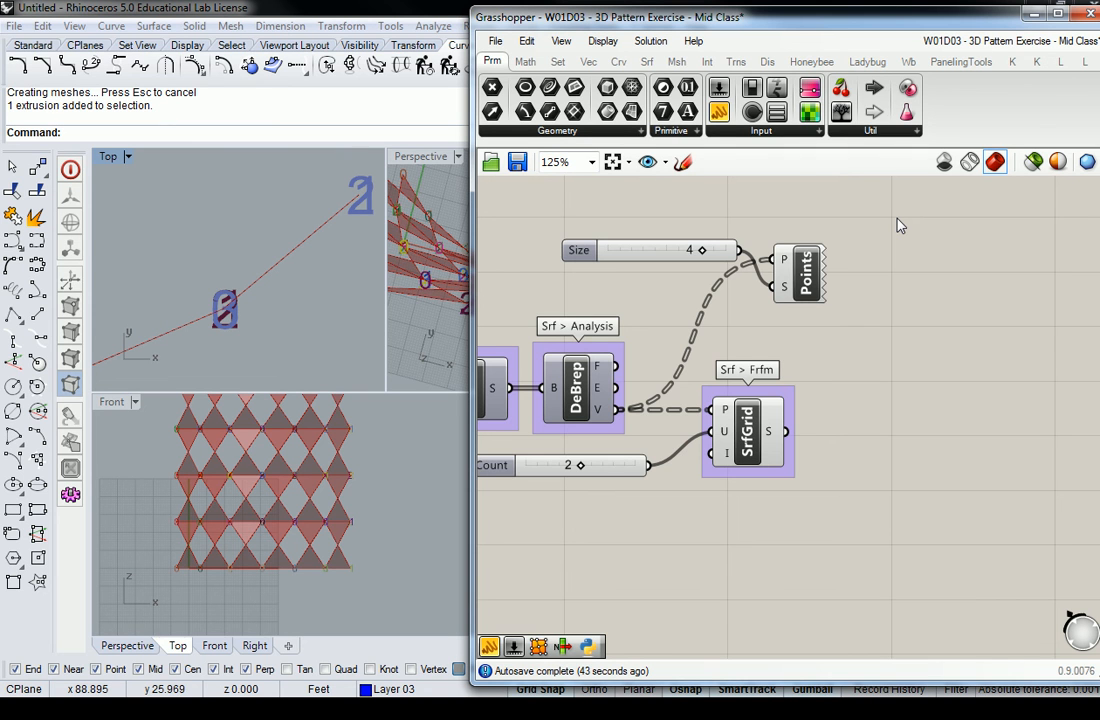
right_click_drag(867, 352, 919, 320)
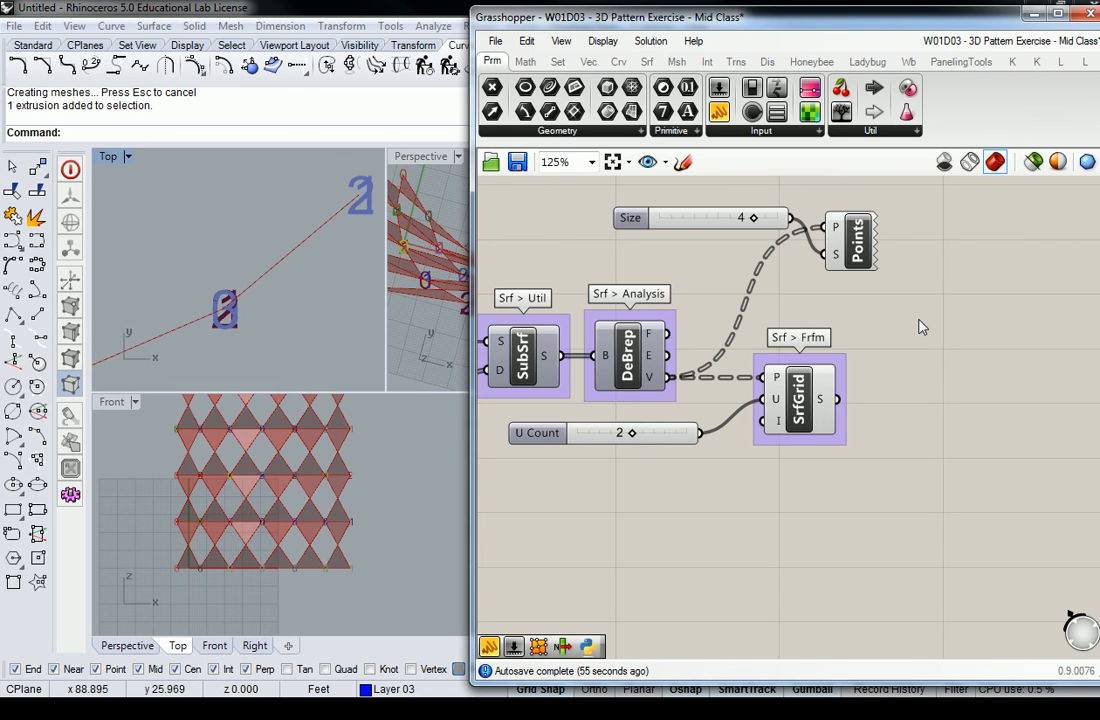
left_click_drag(941, 197, 664, 224)
key("Delete")
right_click_drag(872, 425, 978, 390)
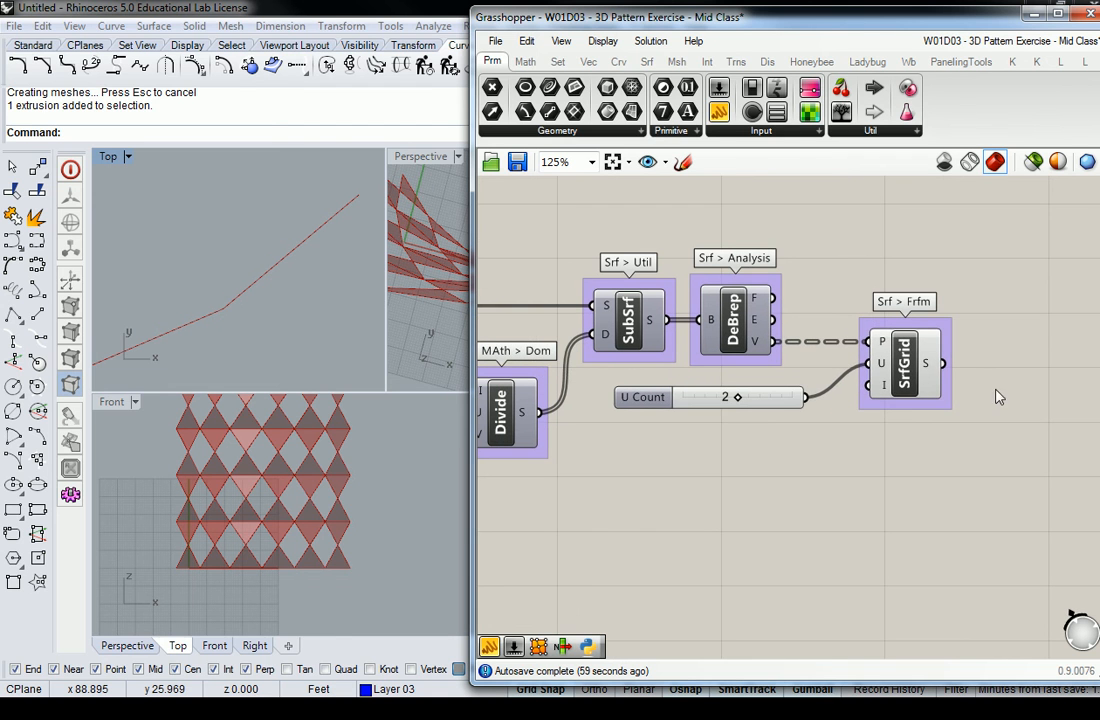
Move Surface From Points and its U Count slider away from Deconstruct Brep, and delete Surface From Points while keeping the slider.
left_click_drag(997, 344, 960, 413)
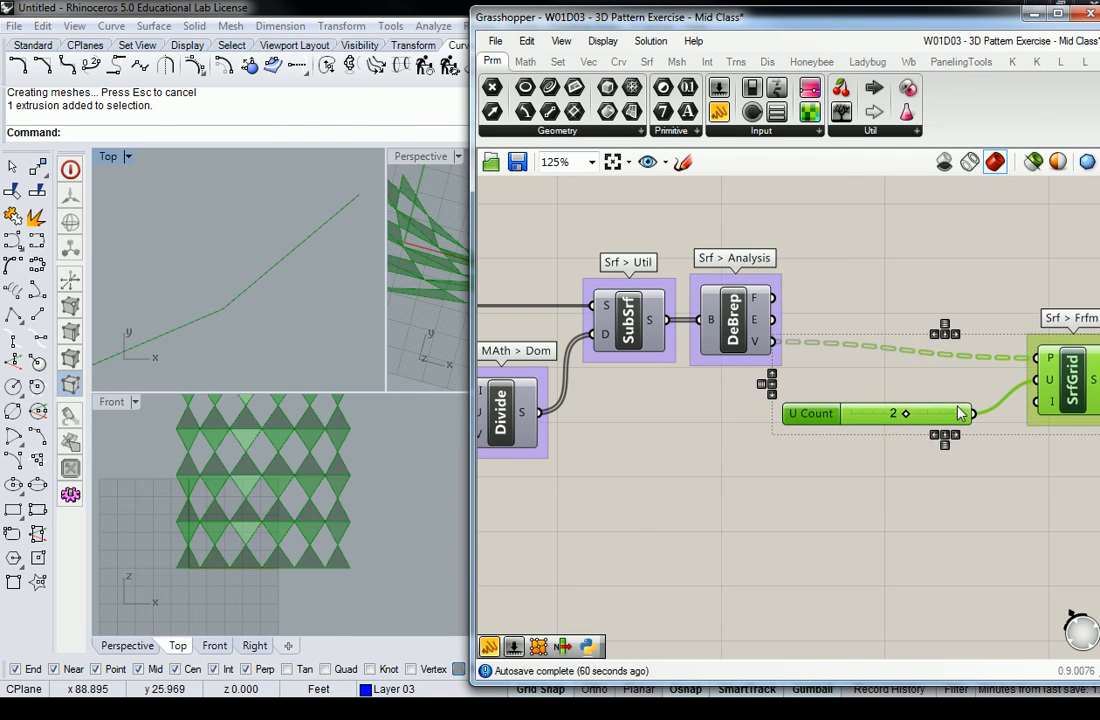
right_click_drag(923, 421, 771, 432)
left_click(773, 450)
left_click(921, 393)
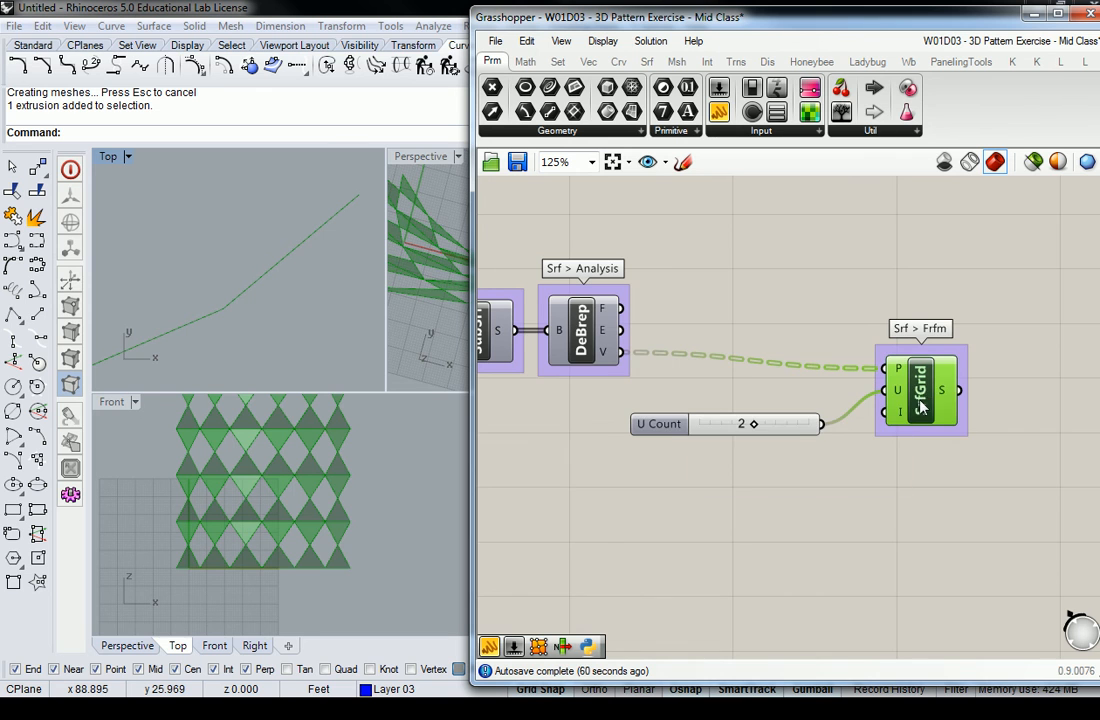
right_click_drag(921, 403, 924, 371)
key("Delete")
Turn on Deconstruct Brep's preview and show the subdivided wall's corner points in the maximized Perspective view.
right_click(601, 302)
left_click(575, 329)
left_click(656, 391)
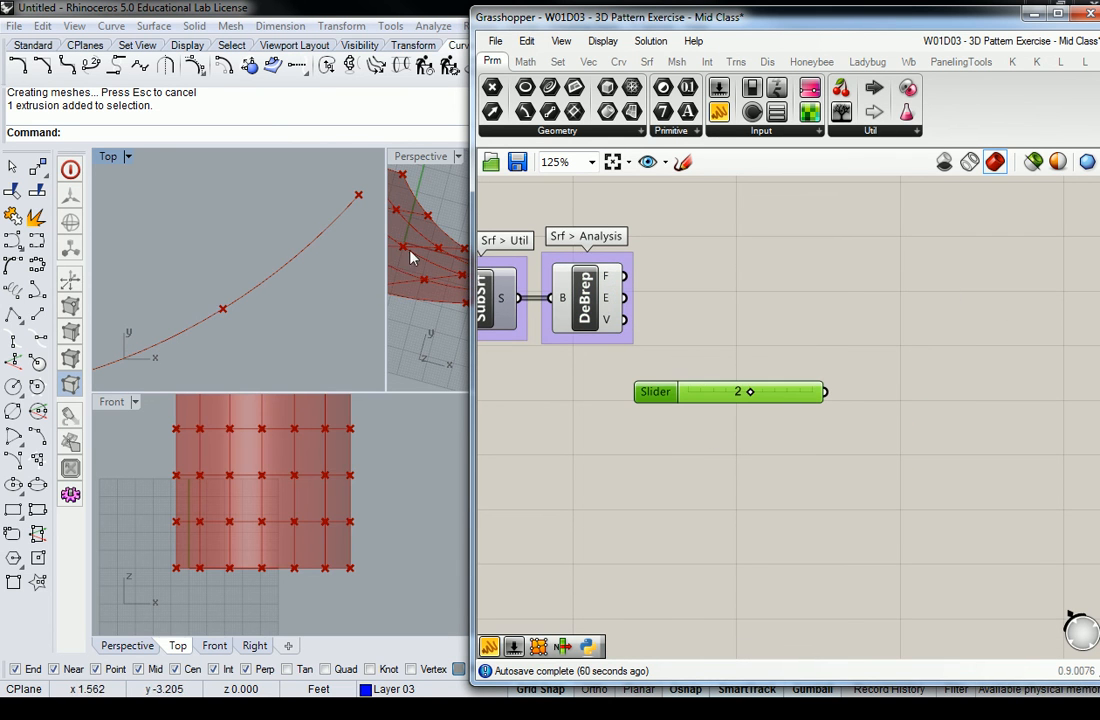
key("ctrl+m")
right_click_drag(363, 233, 336, 296)
right_click_drag(267, 280, 291, 300, "shift")
left_click(745, 314)
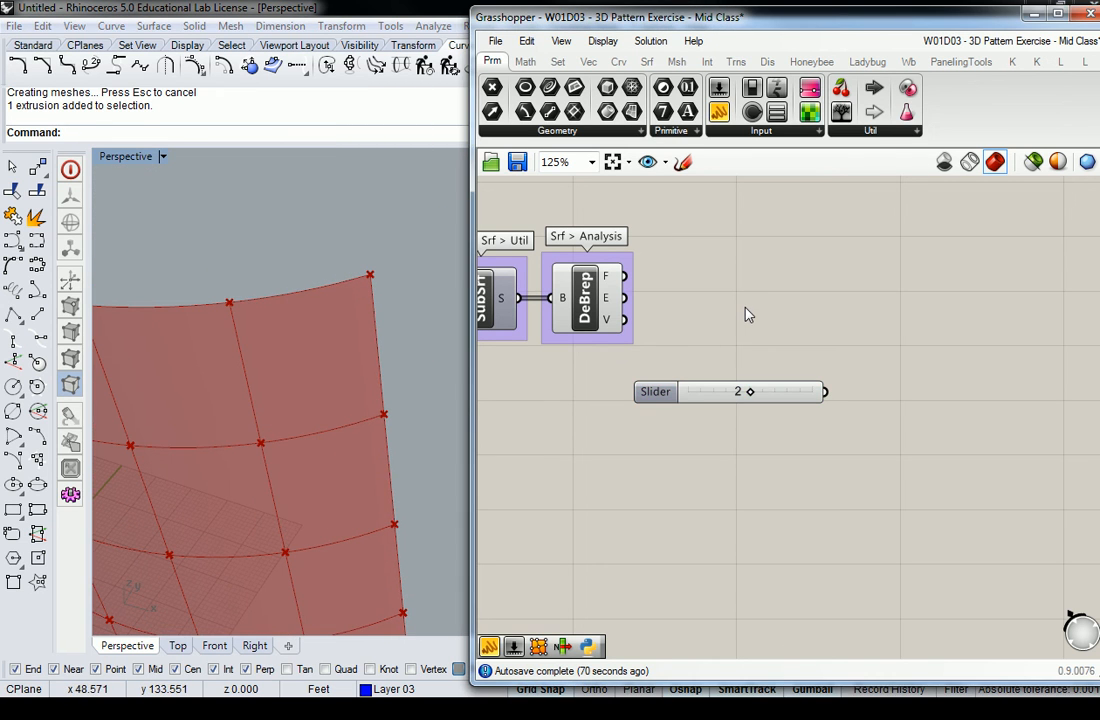
right_click_drag(707, 255, 749, 273)
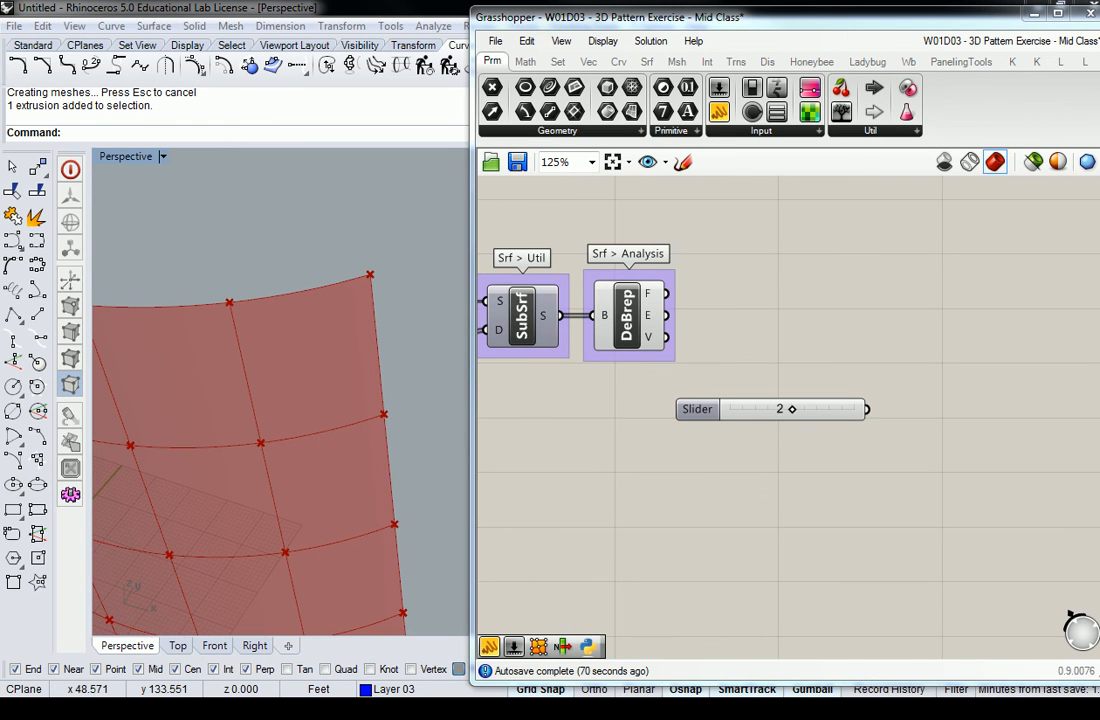
scroll(790, 310, "down", 2)
mouse_move(852, 297)
right_mouse_down()
mouse_move(928, 300)
mouse_move(866, 306)
right_mouse_up()
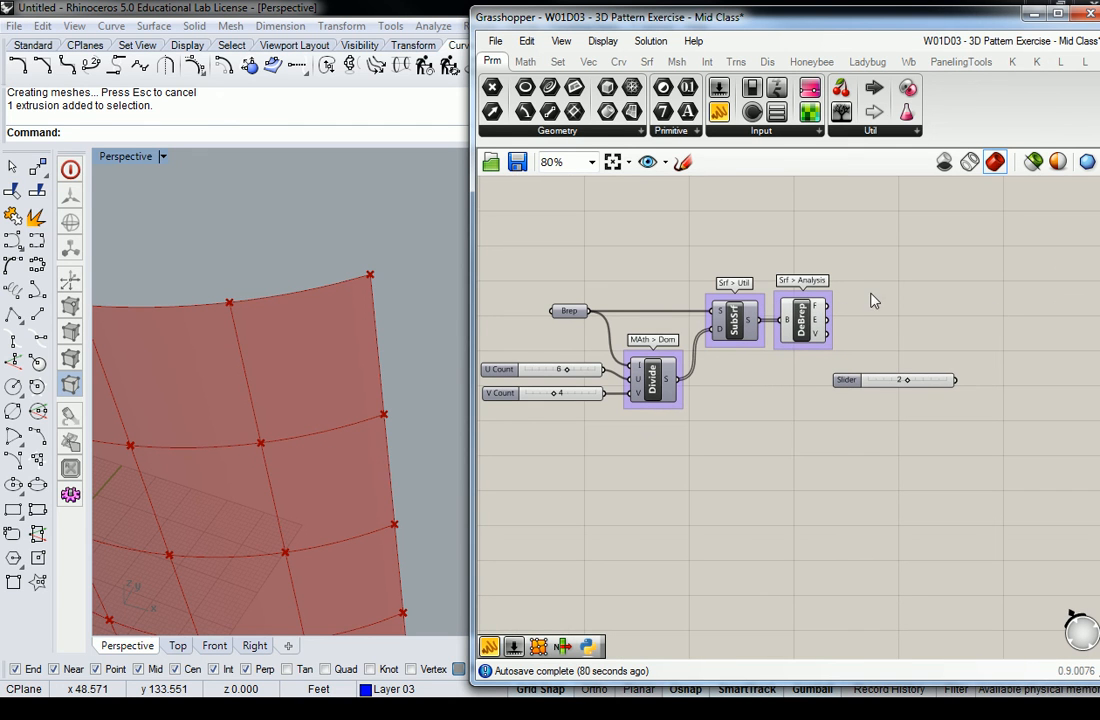